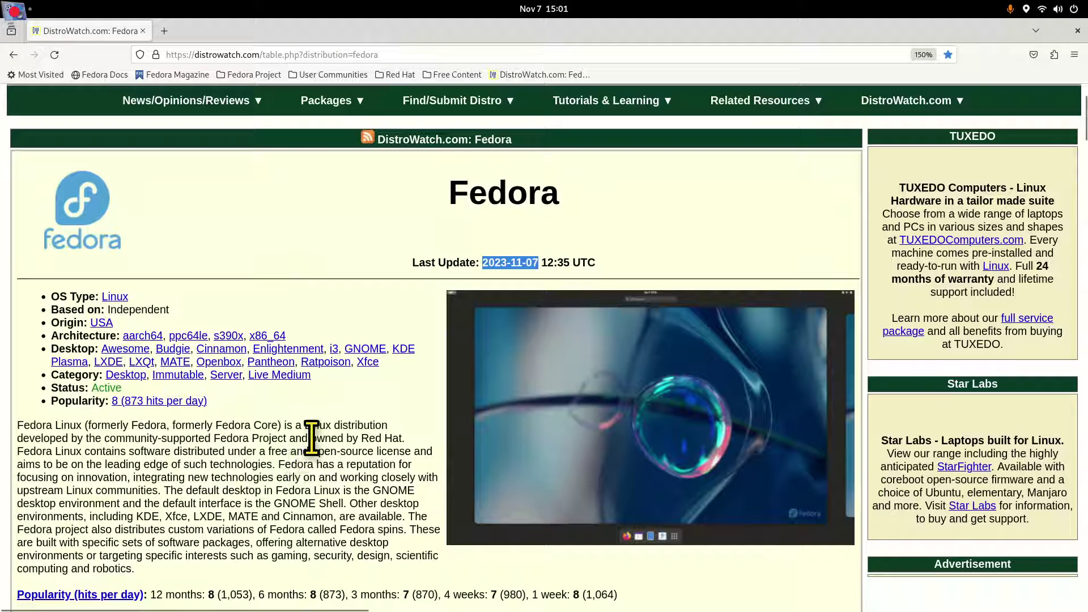
Highlight "owned by Red Hat." in the Fedora description and the version 39 release date in the feature table.
drag(311, 438, 407, 438)
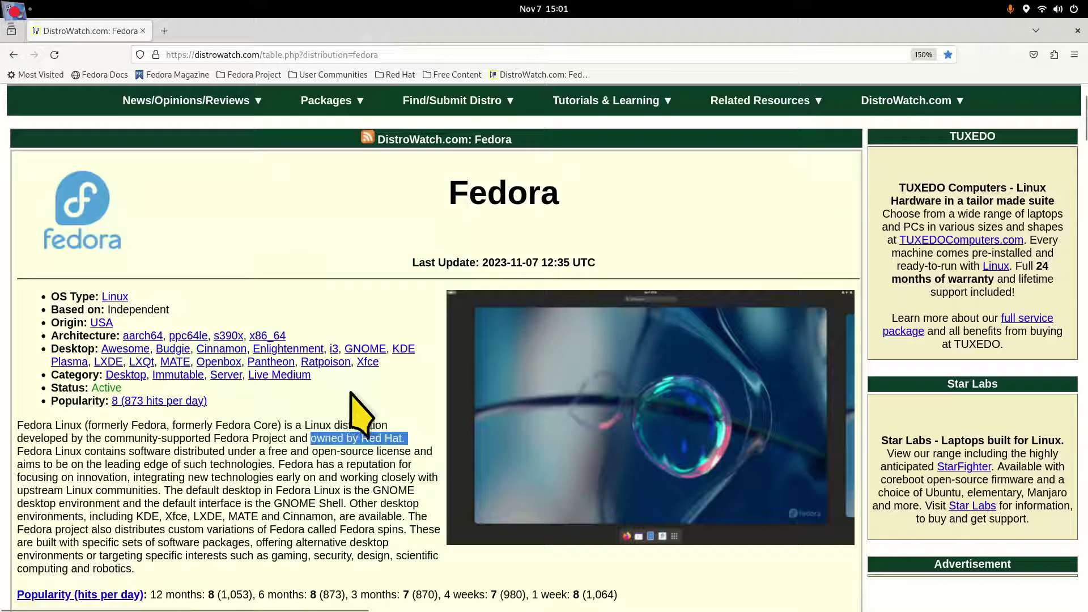
scroll(357, 413, up, 3)
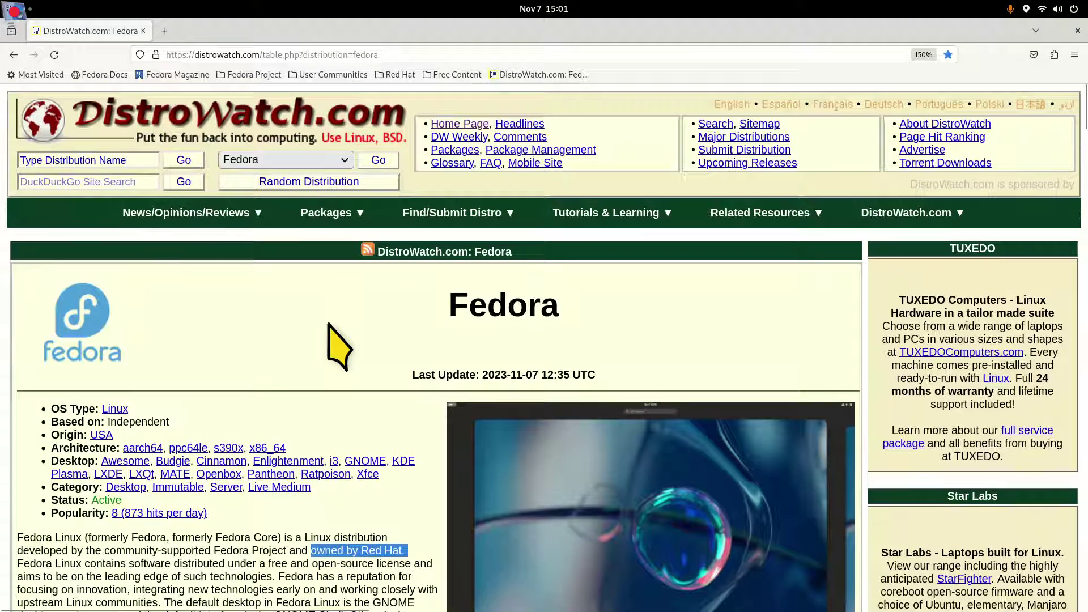
scroll(338, 345, down, 12)
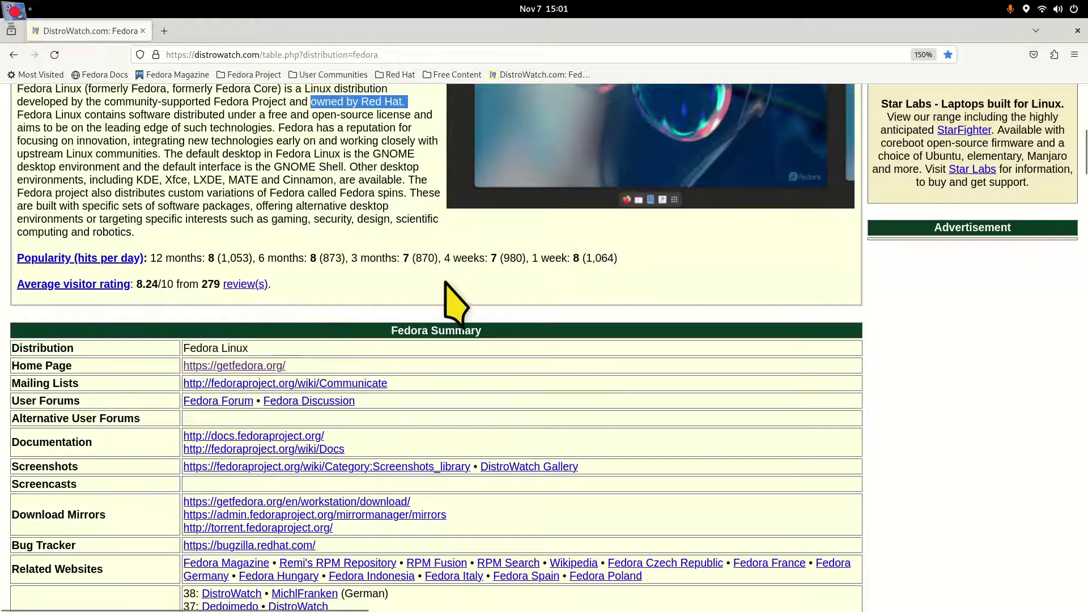
scroll(458, 306, down, 20)
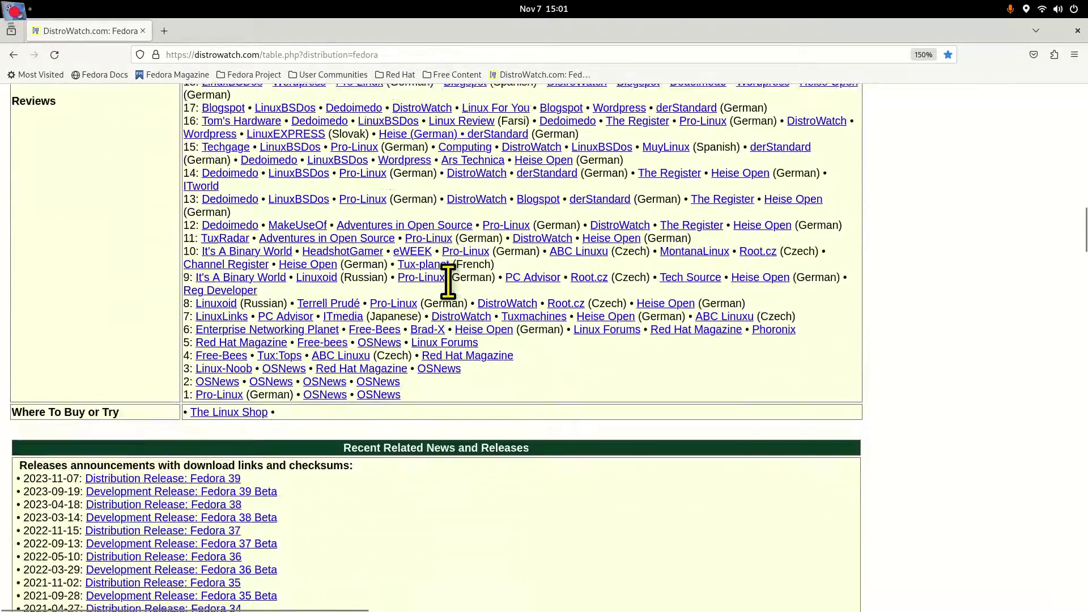
scroll(448, 281, down, 17)
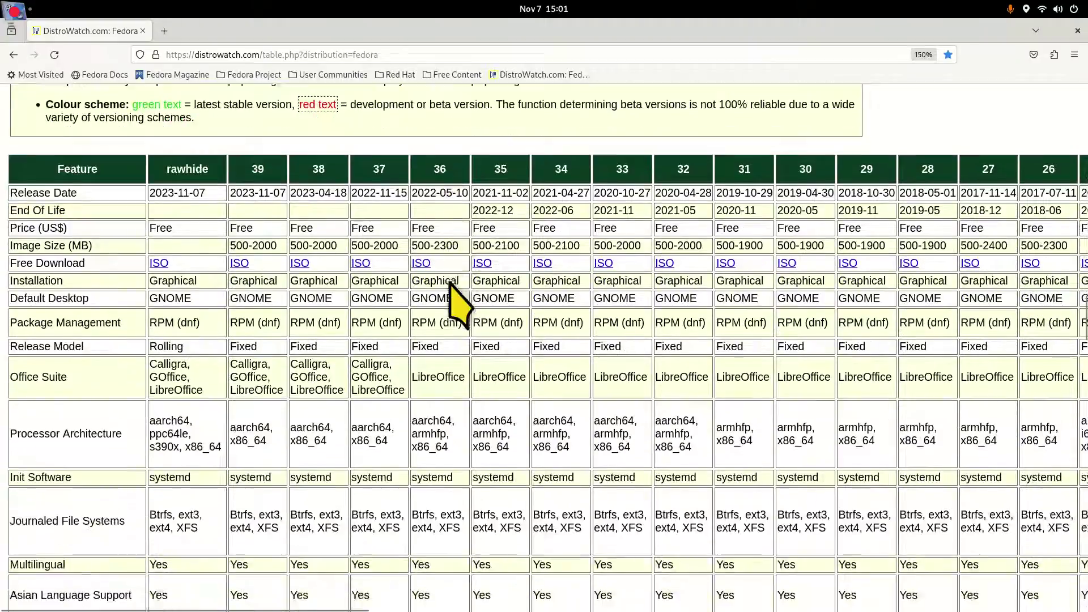
scroll(448, 282, up, 1)
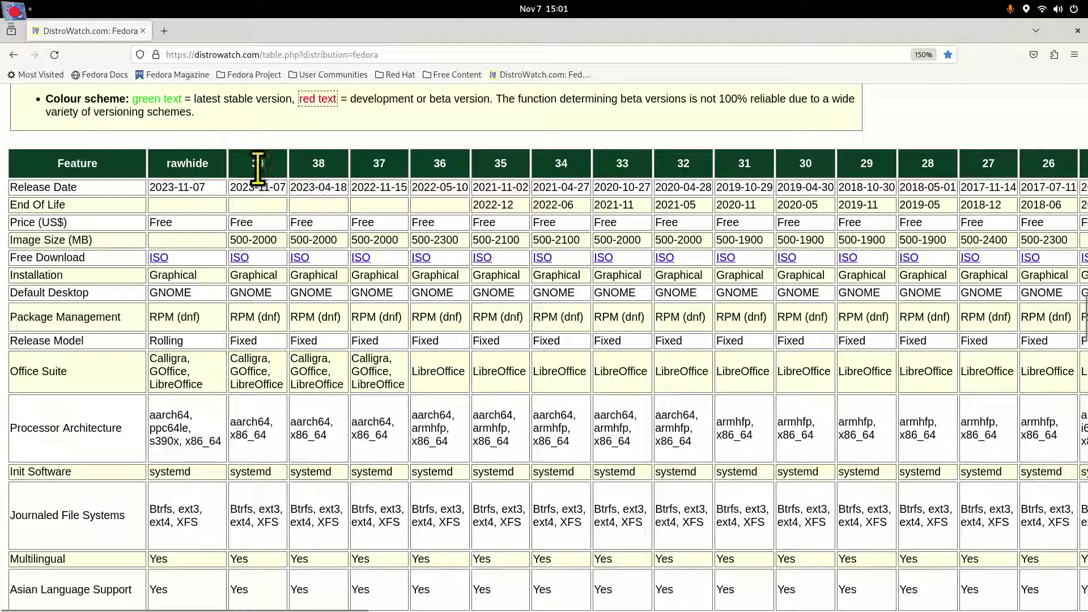
drag(231, 187, 282, 189)
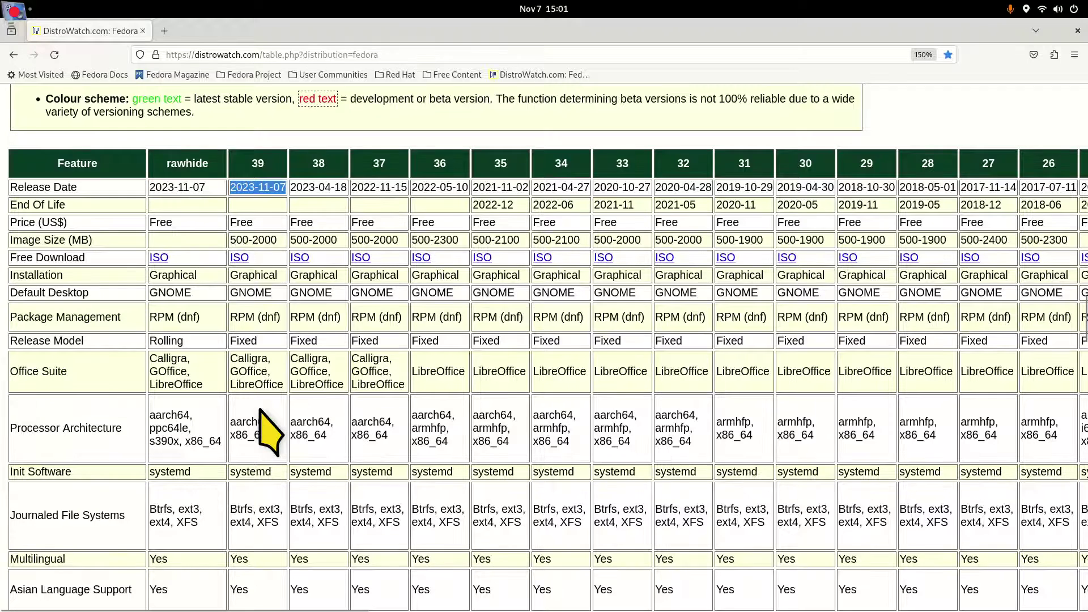
Examine Fedora's package version table through to the reader ratings, and return to the distribution overview.
scroll(260, 409, down, 6)
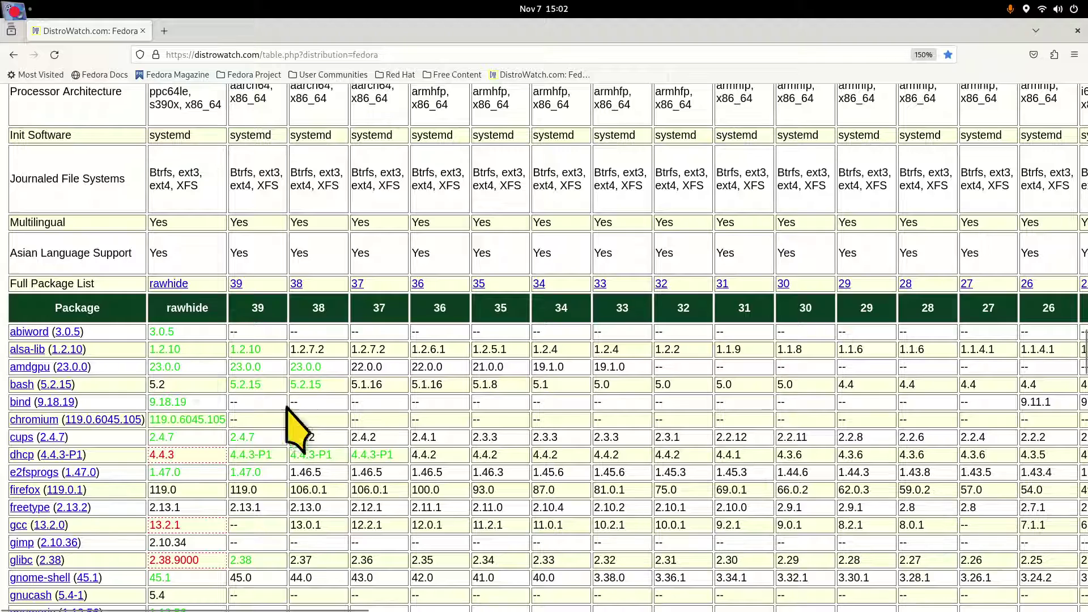
scroll(340, 413, down, 4)
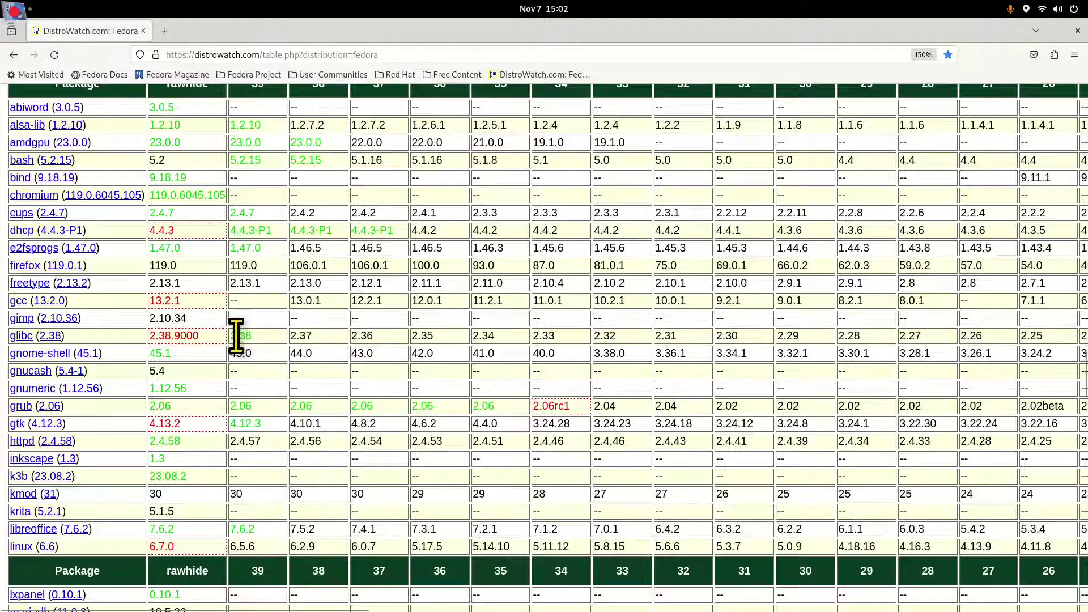
scroll(297, 427, down, 6)
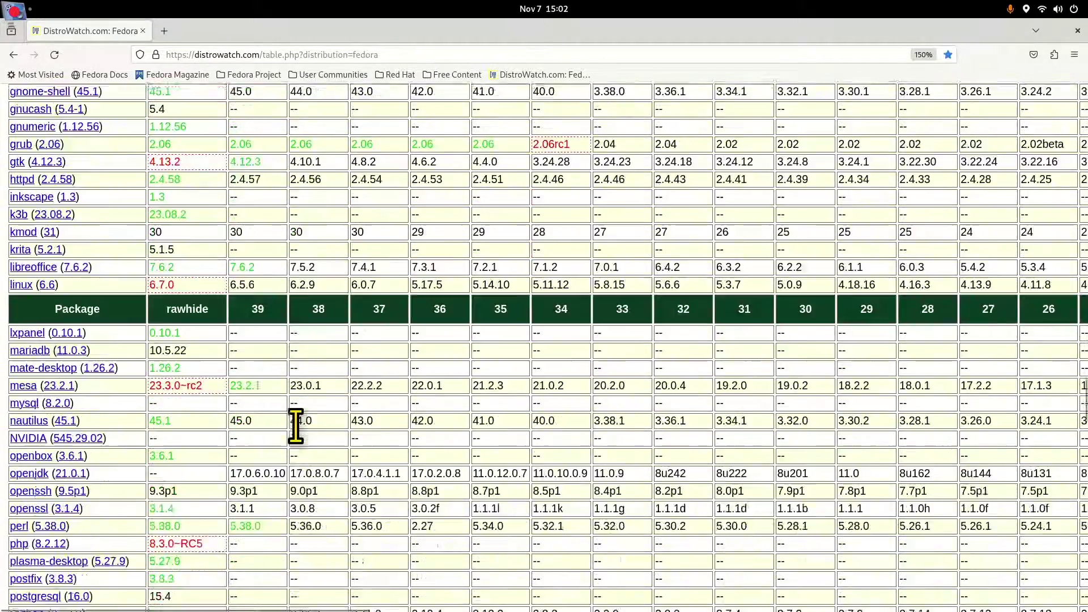
scroll(297, 427, down, 4)
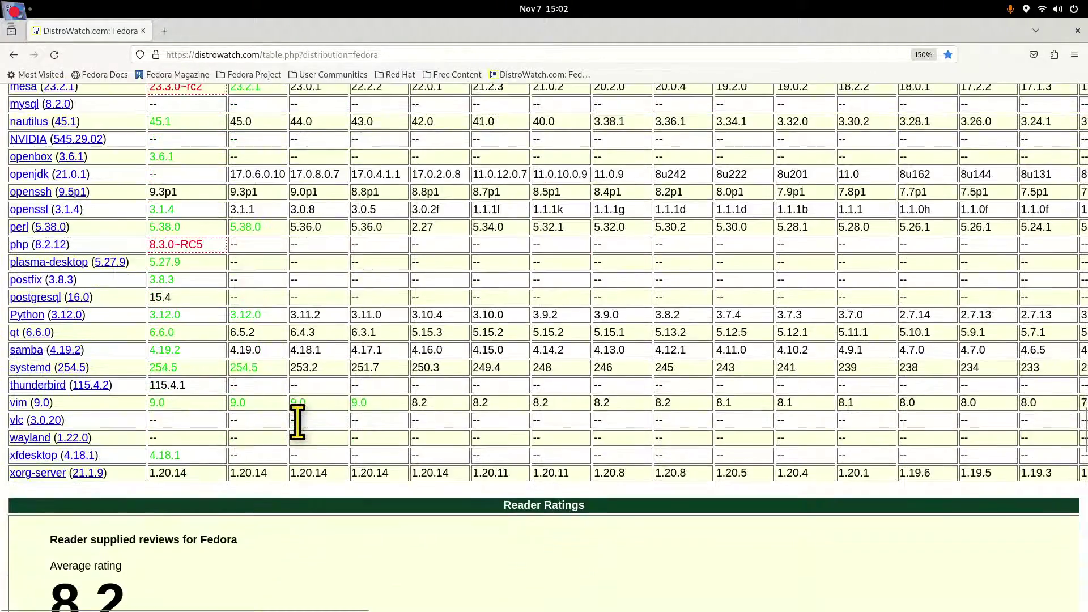
scroll(297, 422, down, 4)
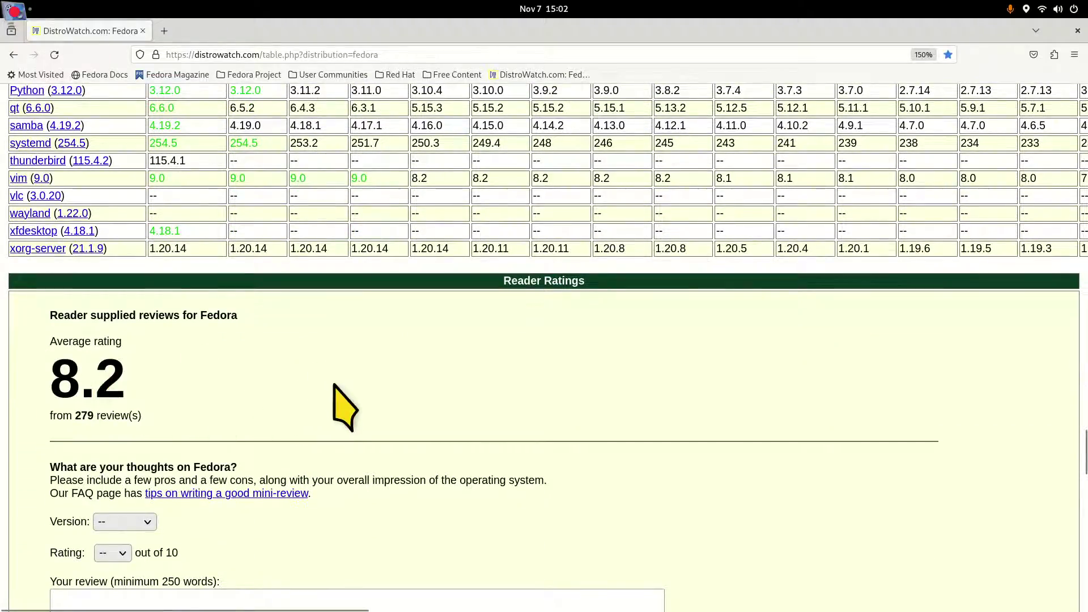
scroll(337, 391, up, 3)
scroll(334, 387, up, 20)
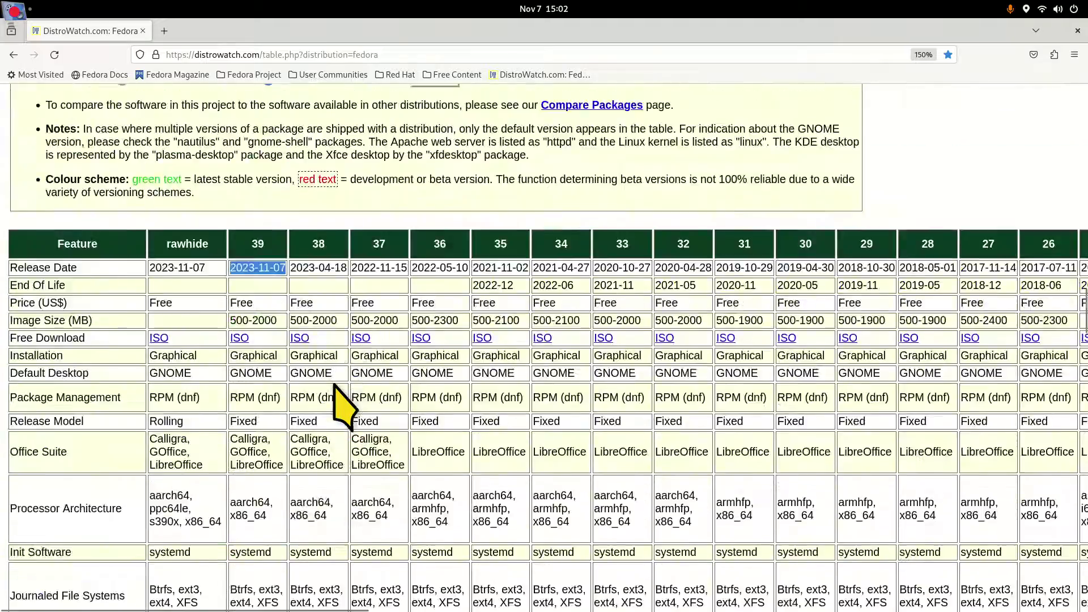
scroll(333, 385, up, 20)
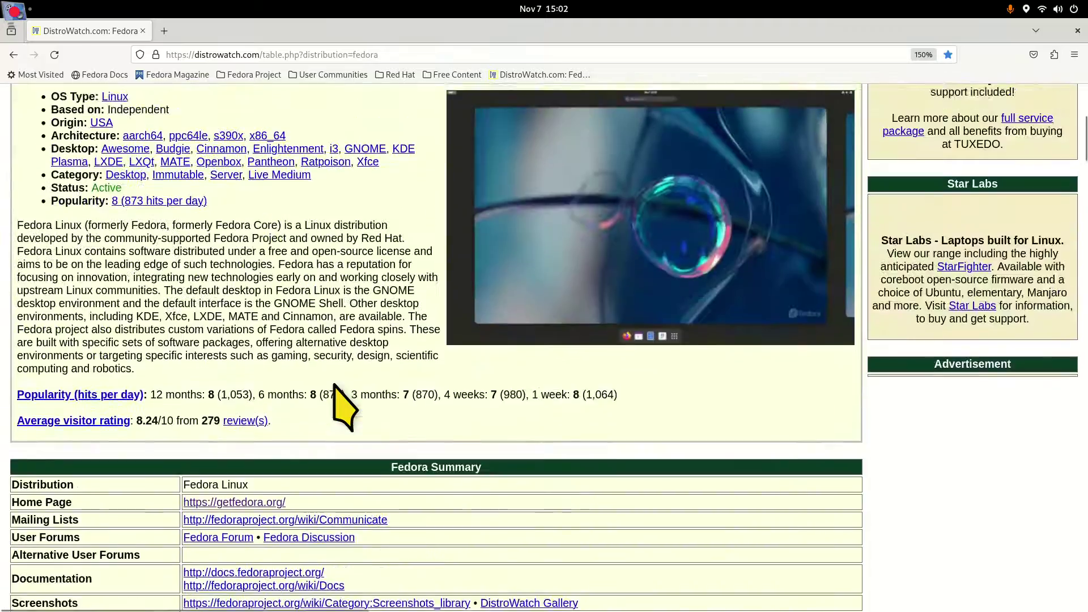
scroll(332, 385, up, 2)
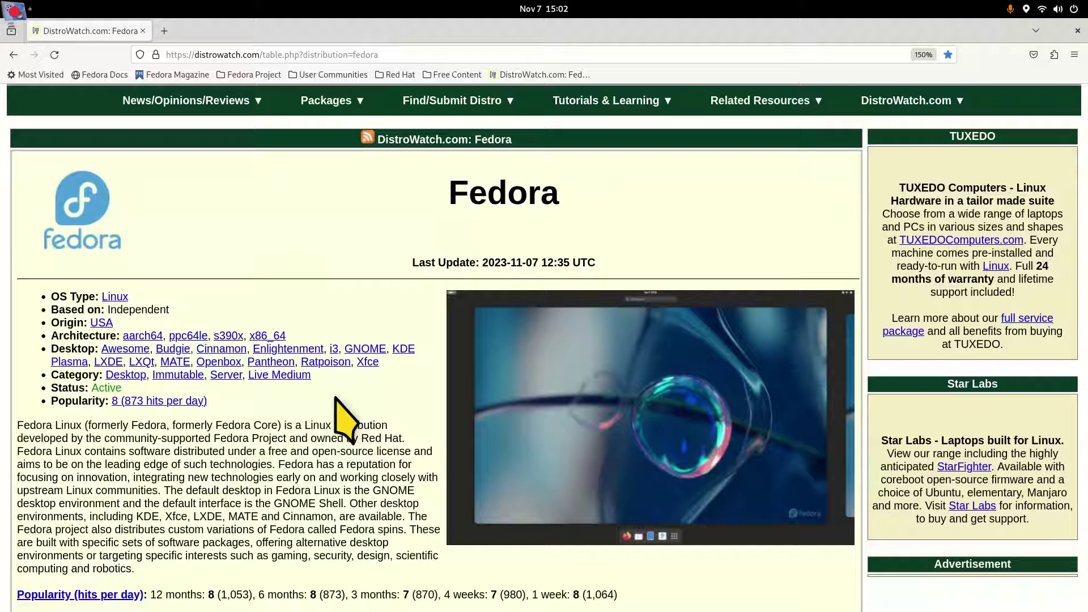
Open Fedora's home page from the Fedora Summary table and look at the Workstation, Server and IoT editions.
scroll(334, 398, down, 6)
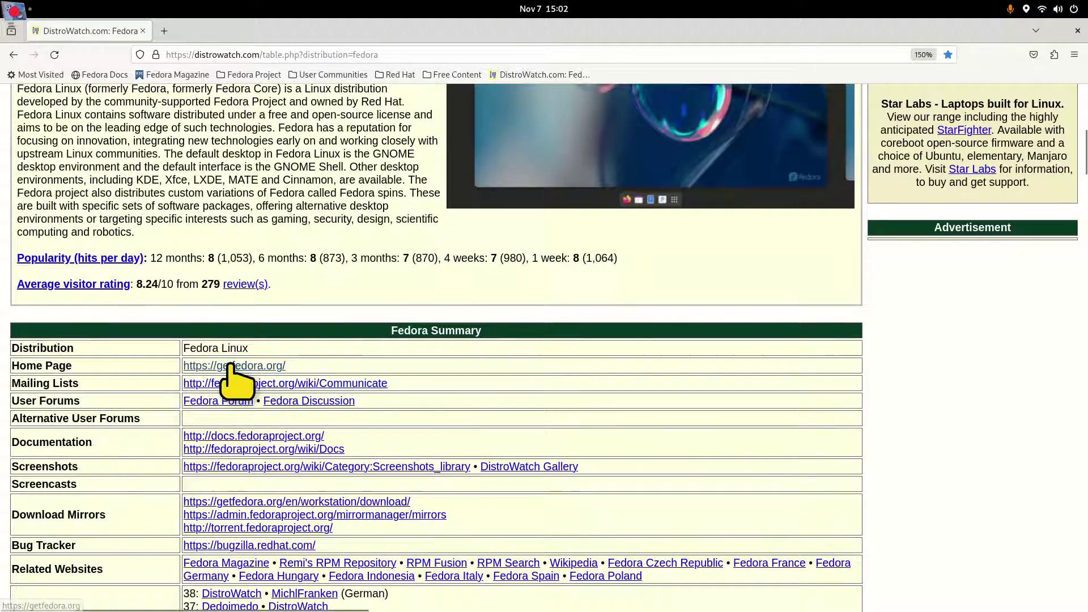
click(232, 366)
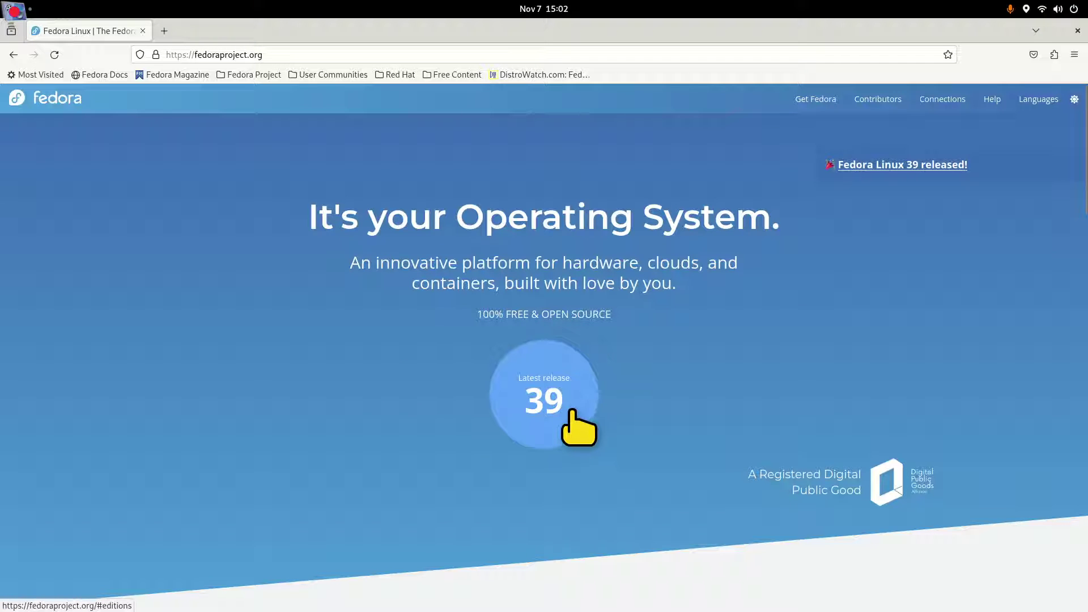
scroll(577, 425, down, 5)
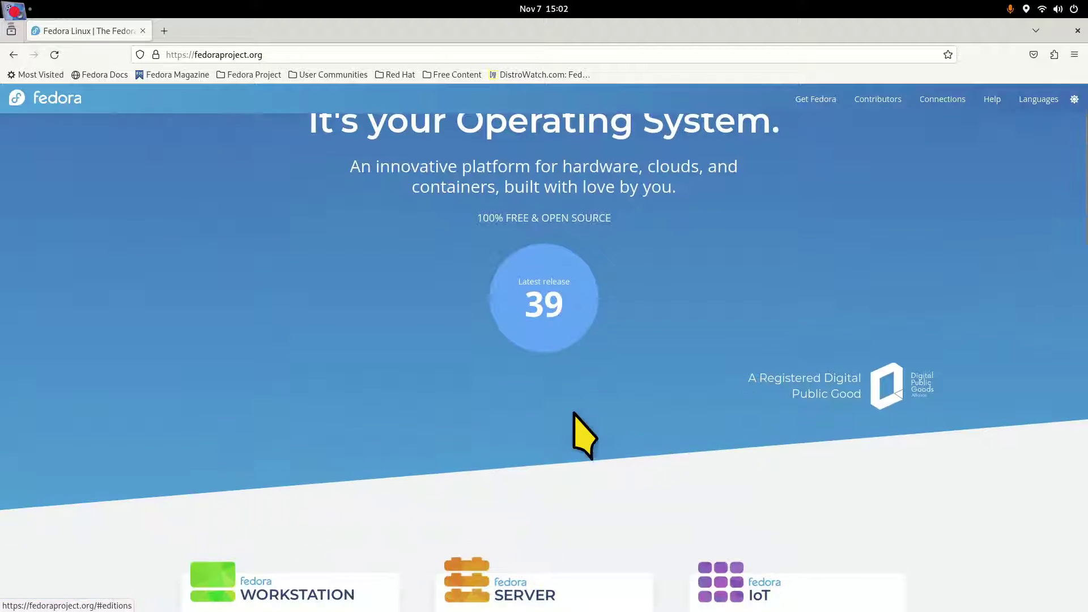
scroll(300, 524, down, 1)
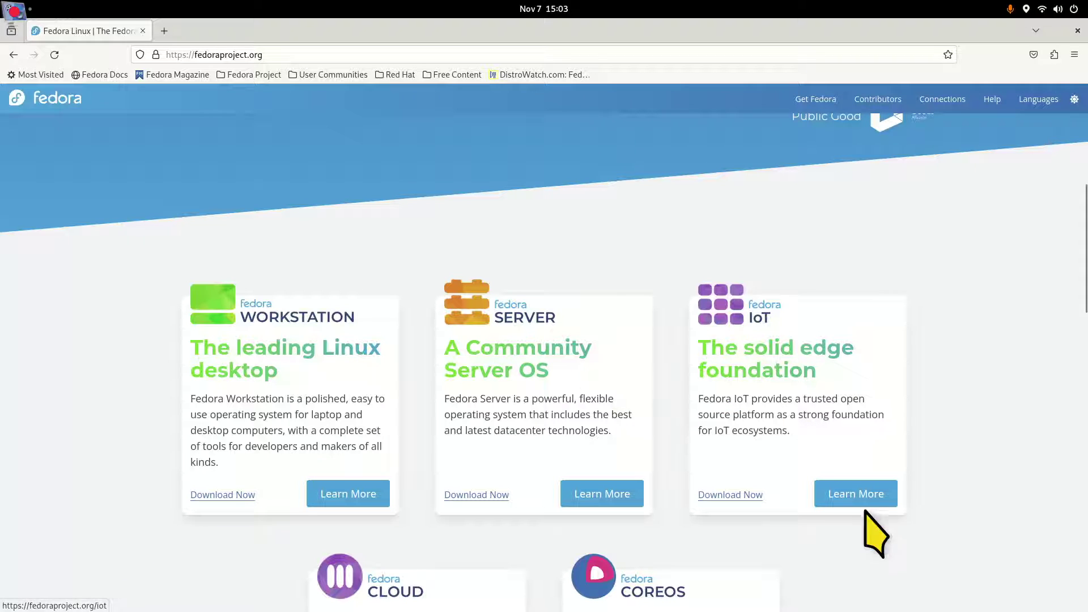
Open the Fedora Spins page from the additional Fedora options on the home page.
scroll(963, 502, down, 10)
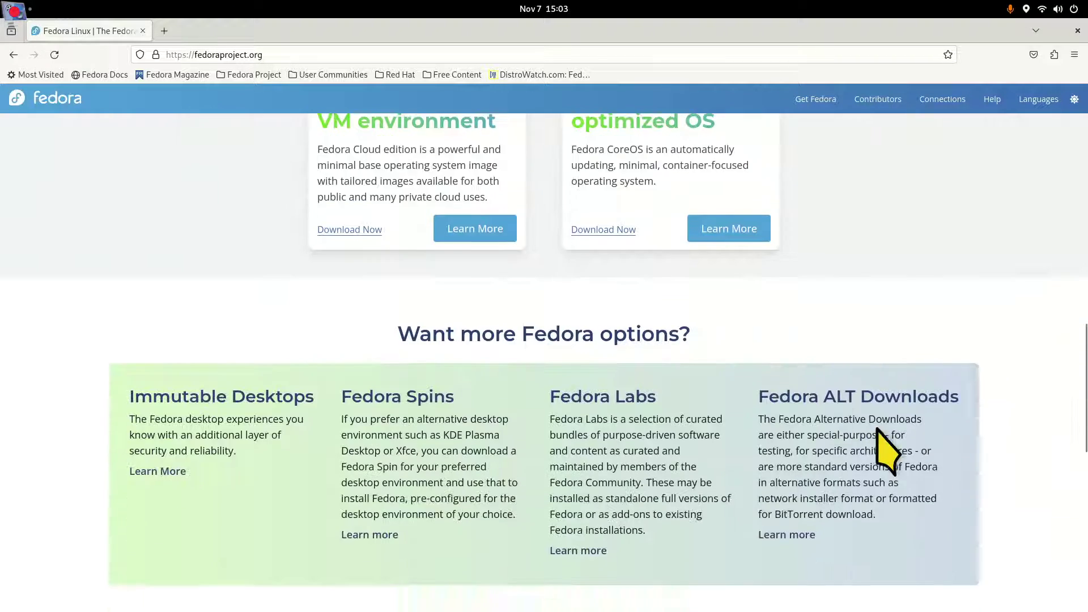
scroll(468, 498, down, 3)
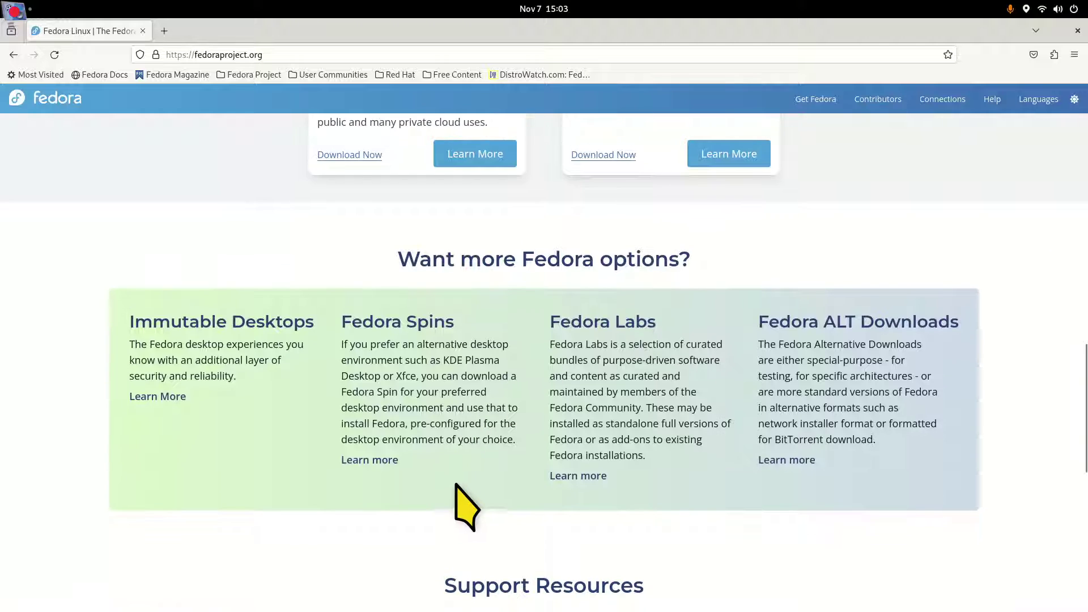
click(364, 460)
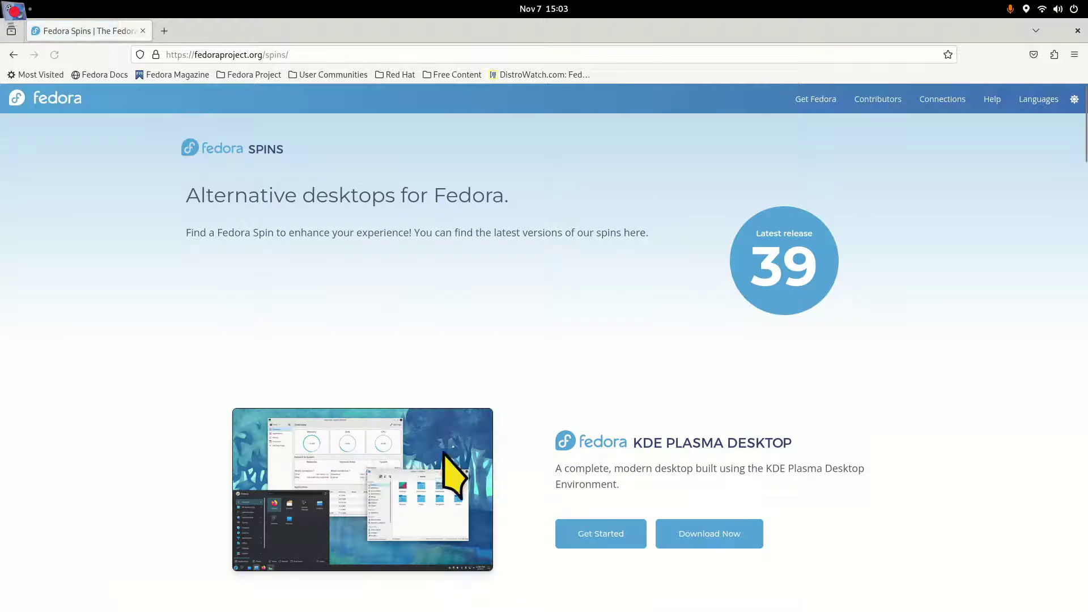
Look through the alternative desktop spins from KDE Plasma to Budgie, and close the browser.
scroll(907, 457, down, 5)
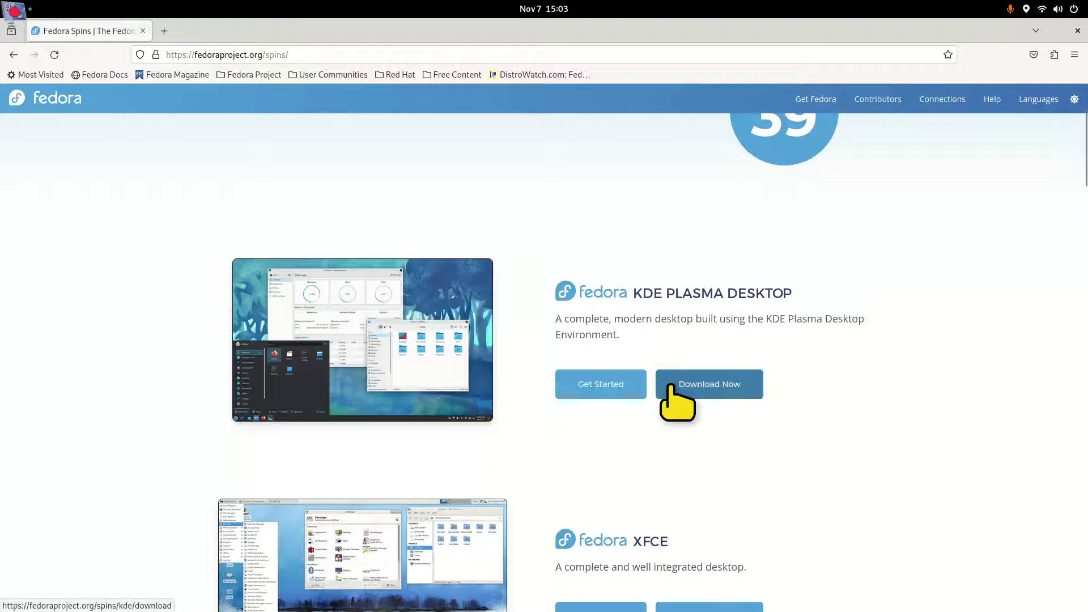
scroll(875, 478, down, 15)
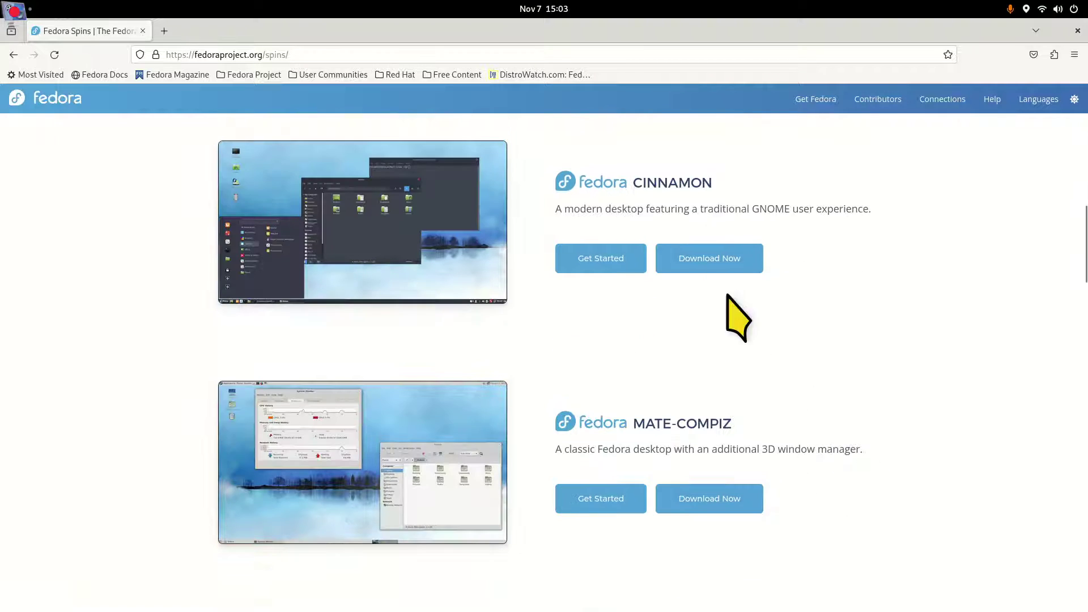
scroll(886, 461, down, 7)
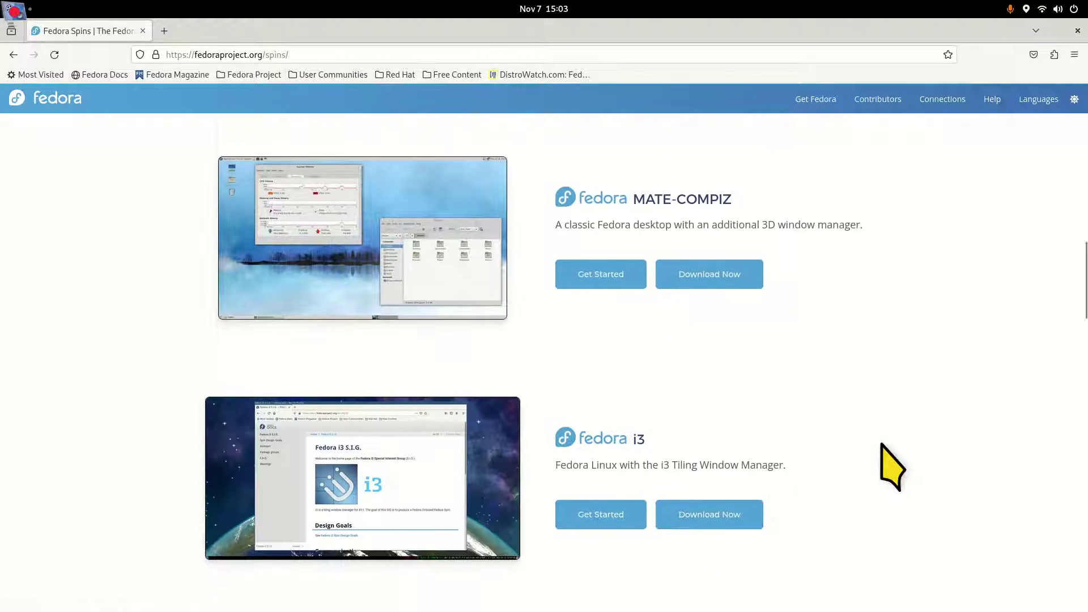
scroll(882, 443, down, 20)
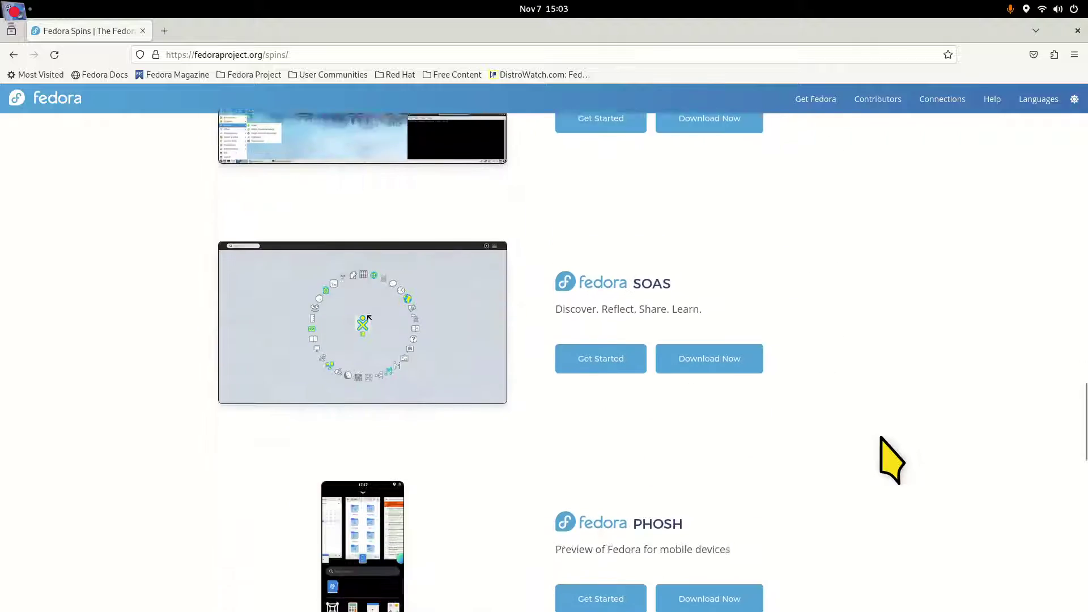
scroll(891, 459, down, 15)
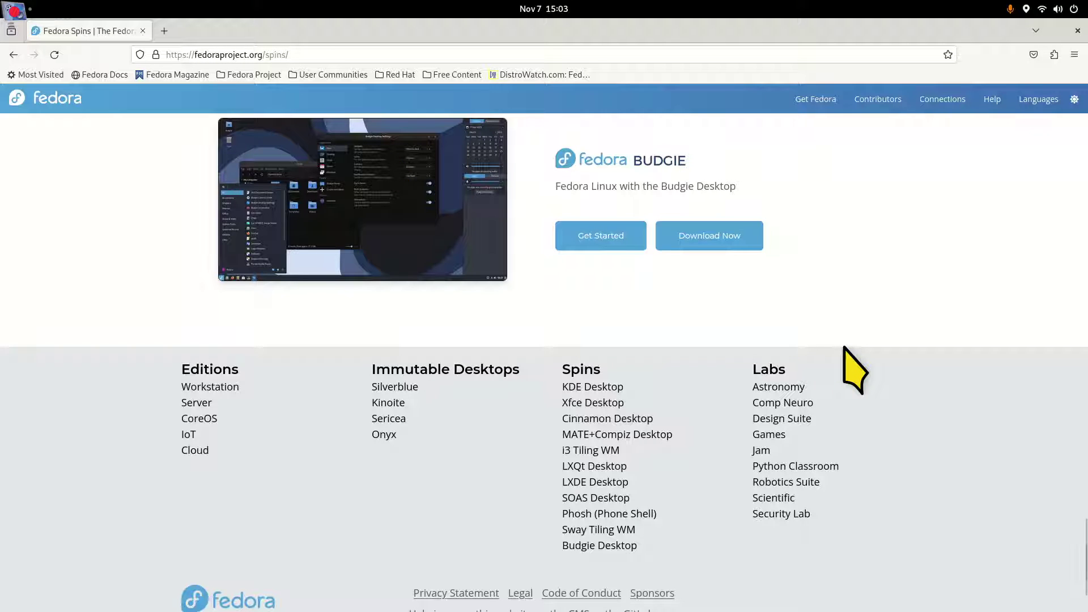
key(alt+F4)
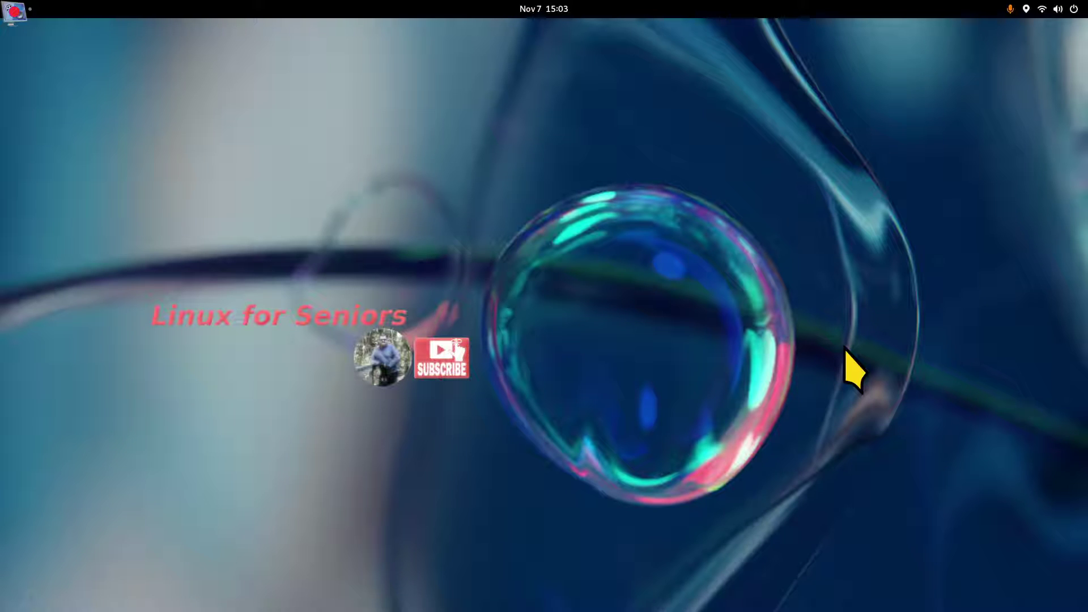
Switch to the Calendar app and maximize its window.
key(super)
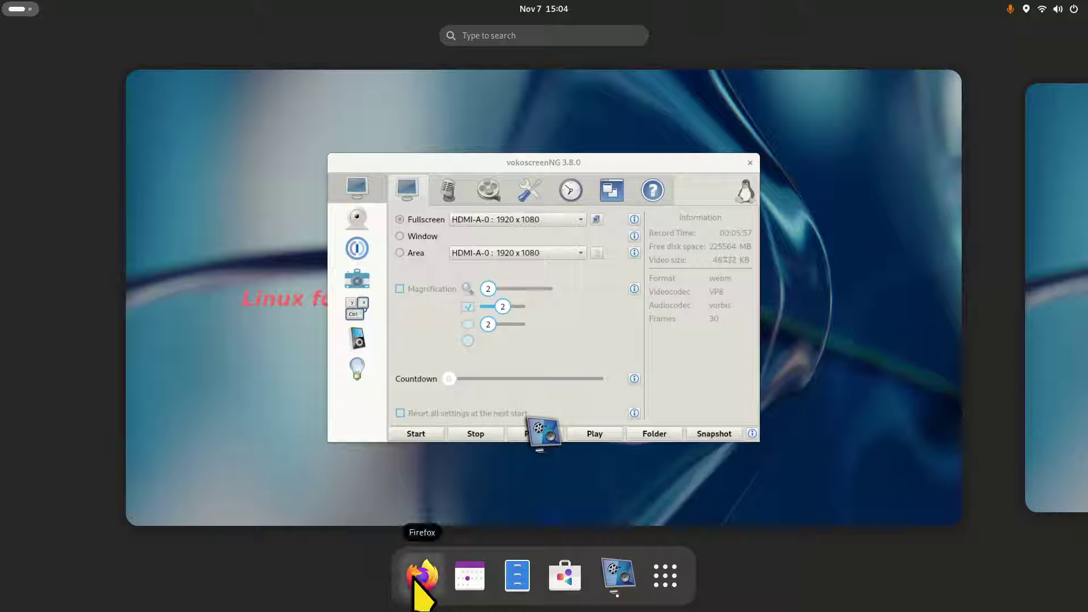
click(470, 575)
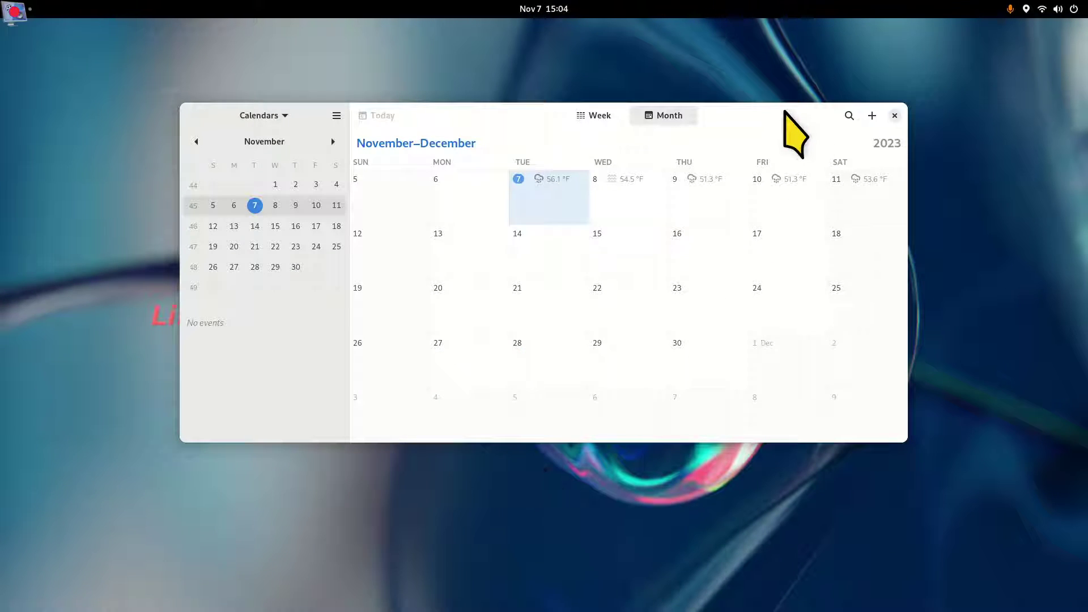
double_click(783, 111)
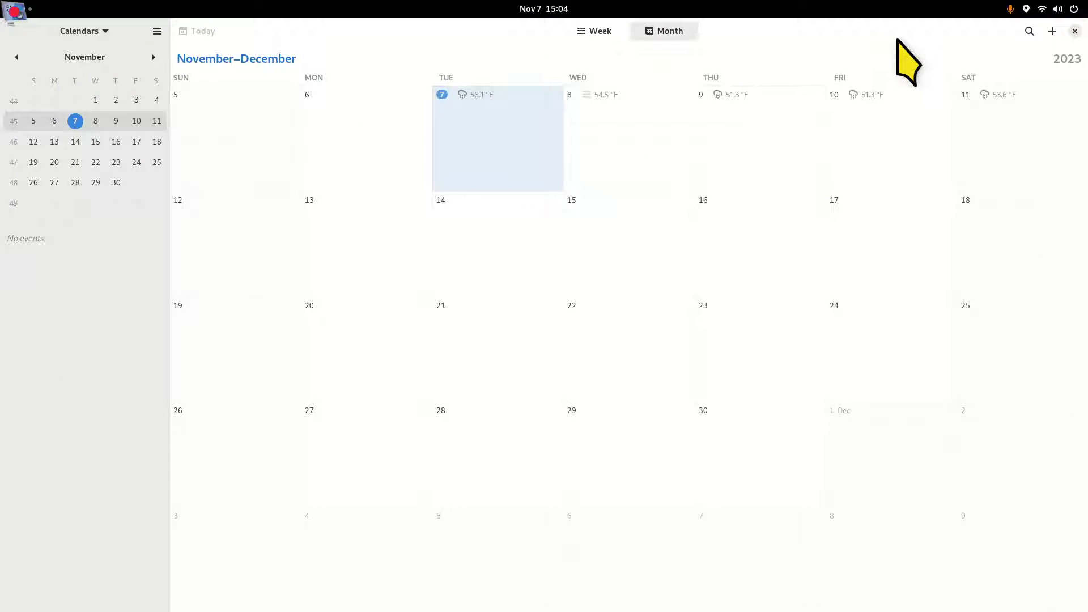
Toggle the Calendar window between restored and maximized size, leave it restored, and quit Calendar.
double_click(898, 40)
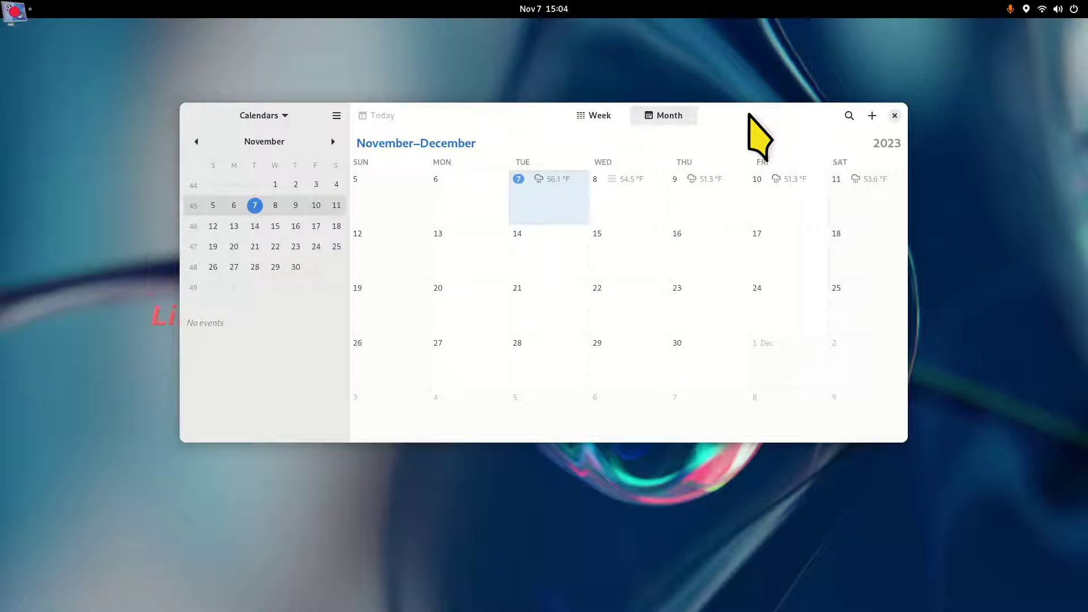
double_click(749, 115)
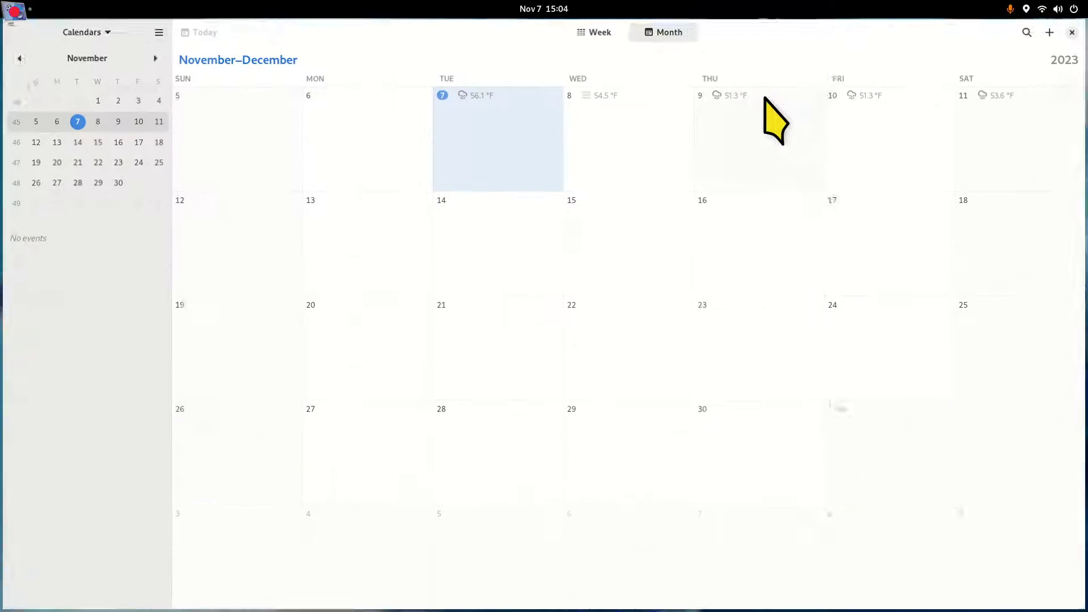
double_click(806, 24)
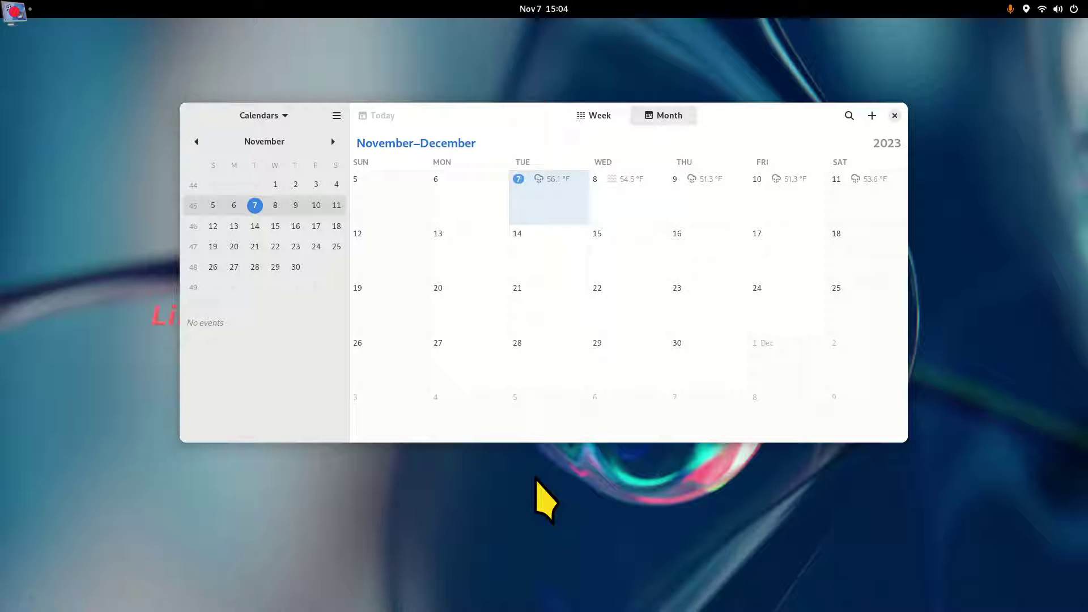
key(ctrl+q)
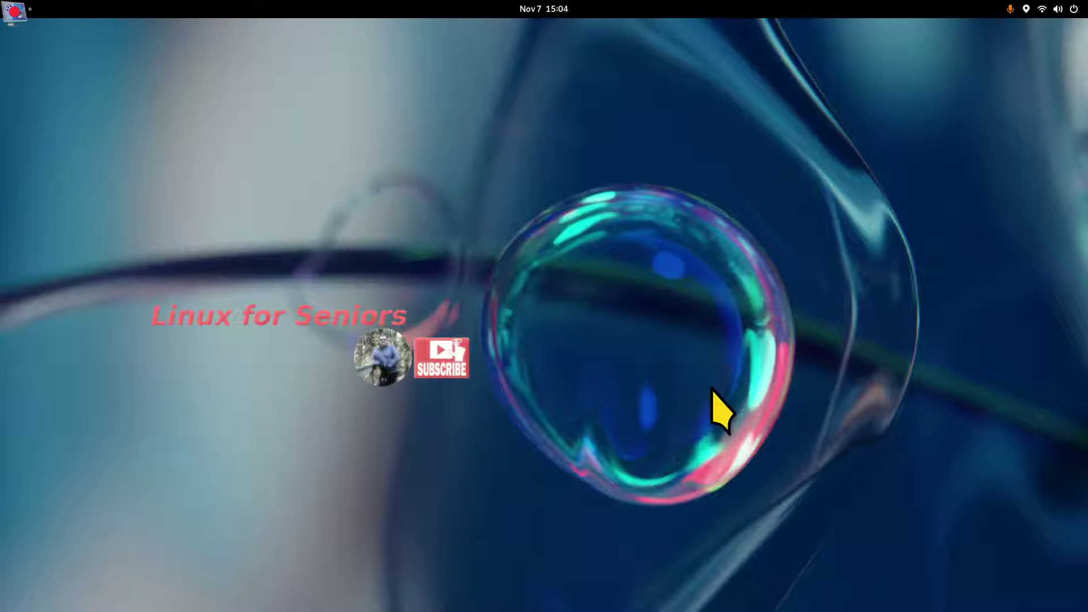
Open the Software app and review its installed apps and available updates.
key(super)
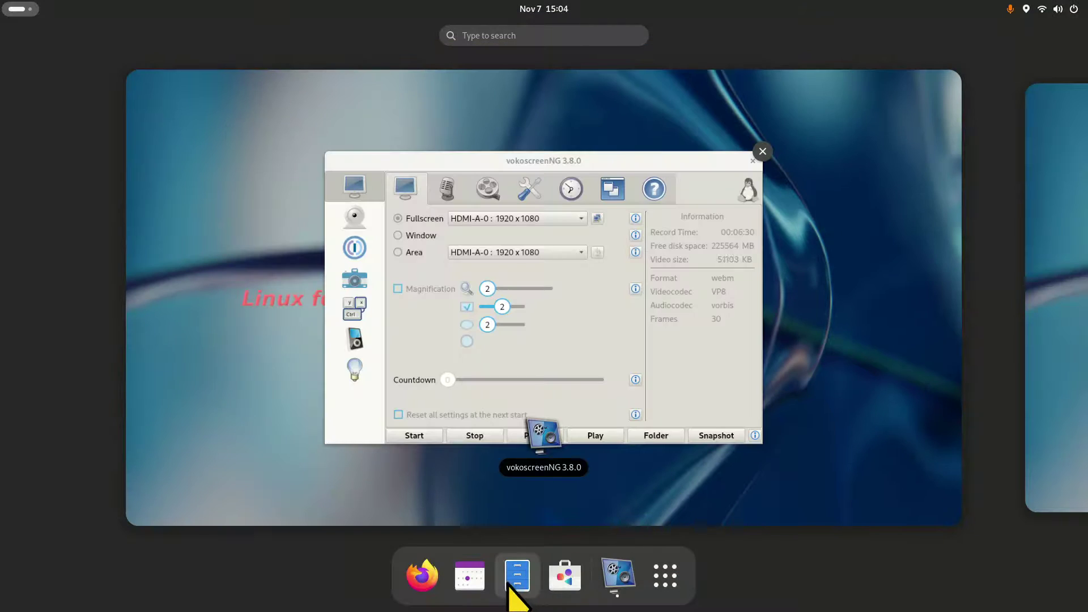
click(564, 580)
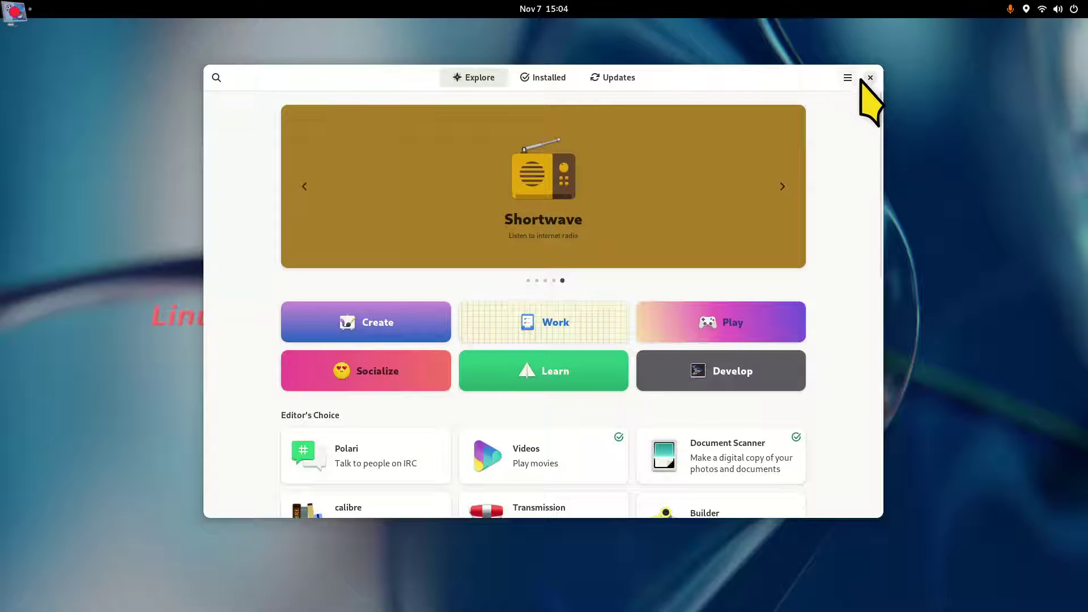
click(545, 78)
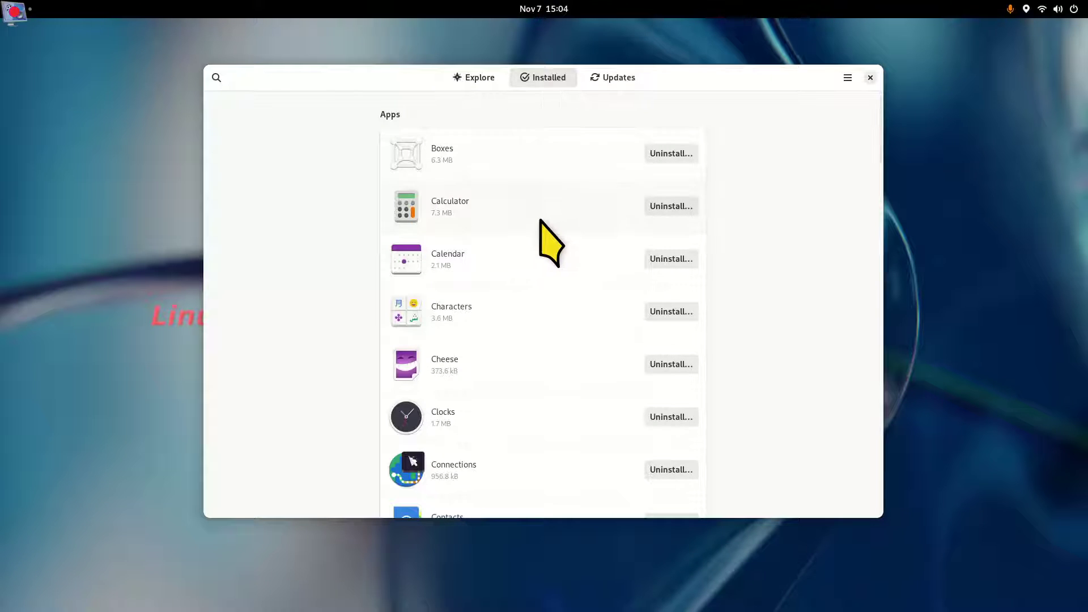
click(604, 81)
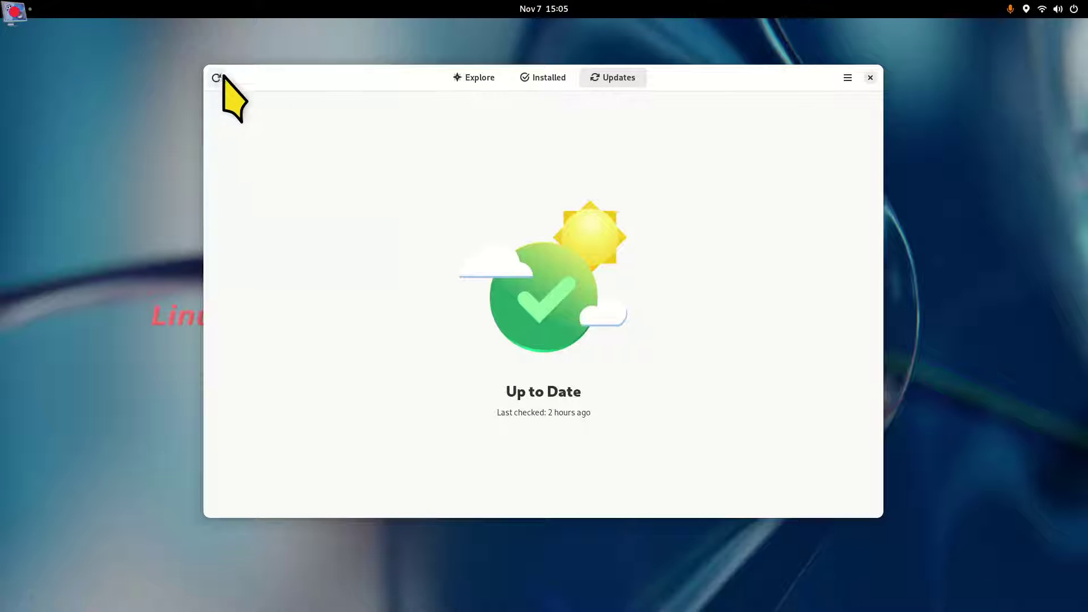
Search the Software catalogue for "twe", open the Tweaks page, and check its available package sources.
click(474, 78)
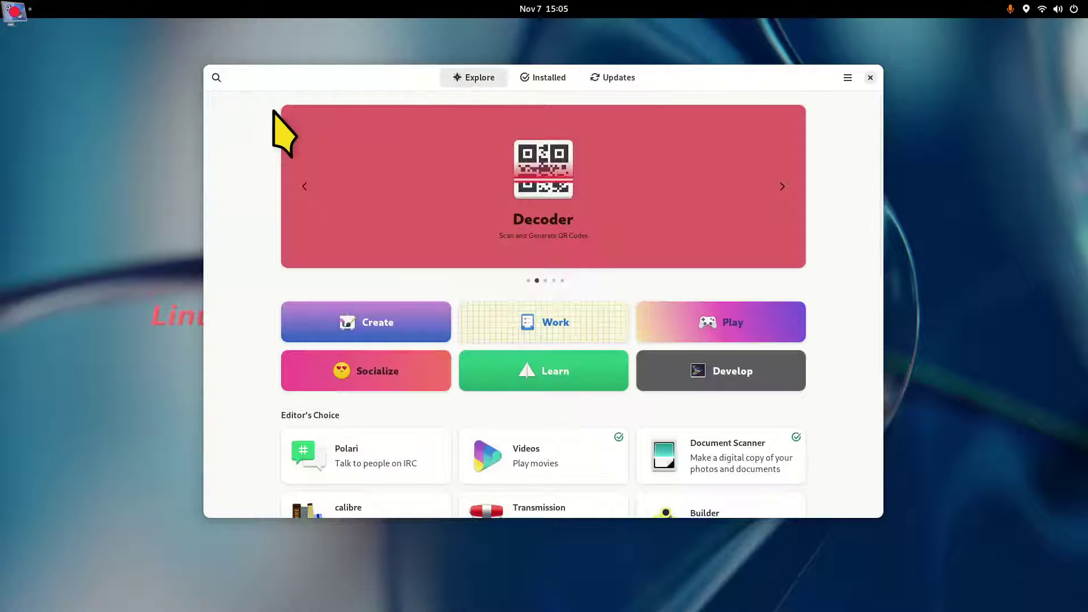
click(216, 78)
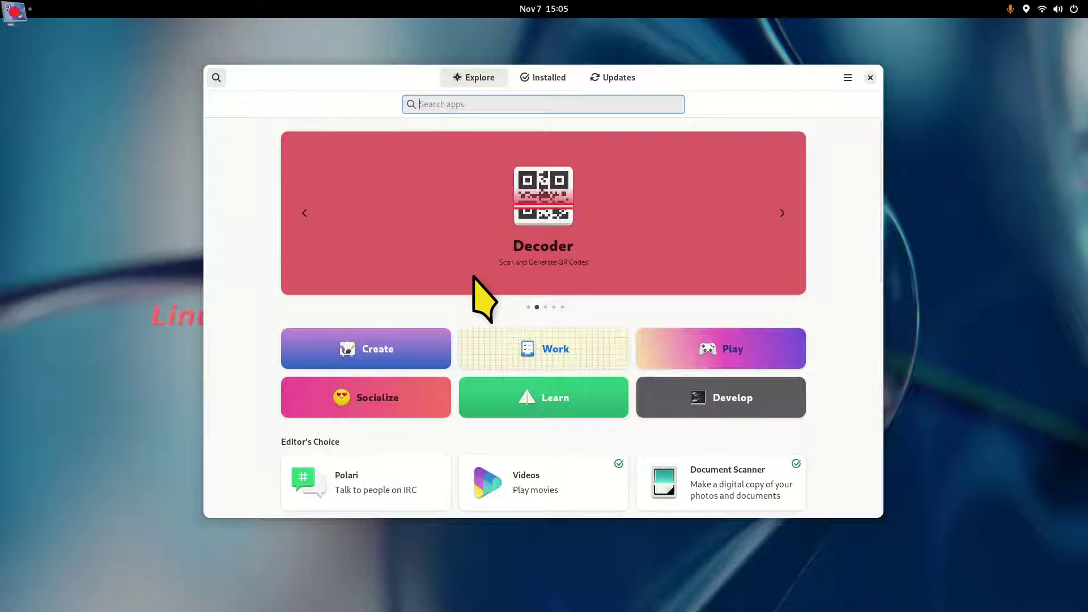
text(two)
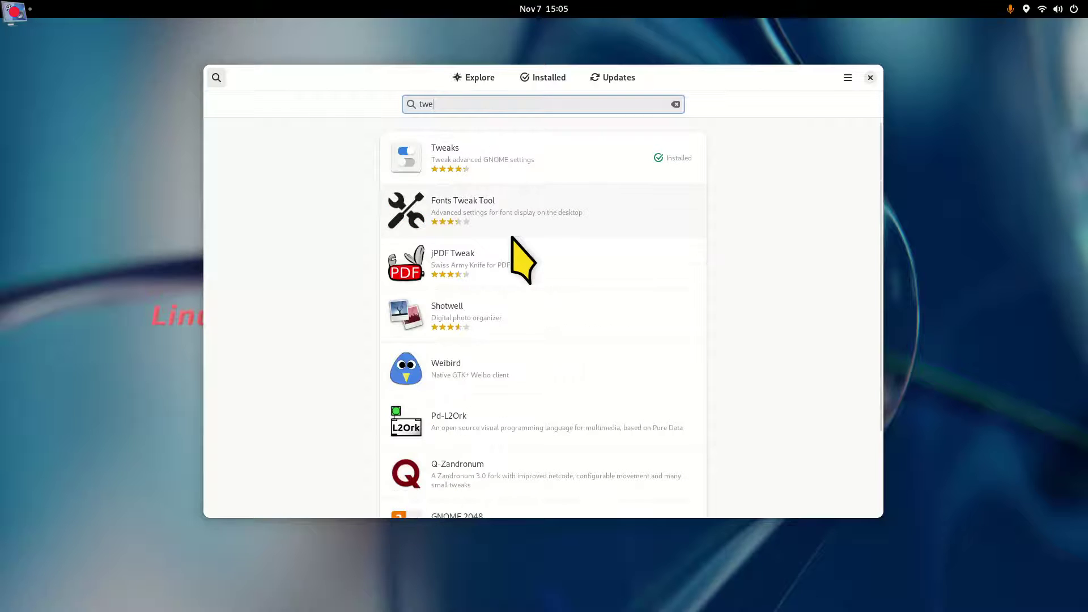
click(483, 160)
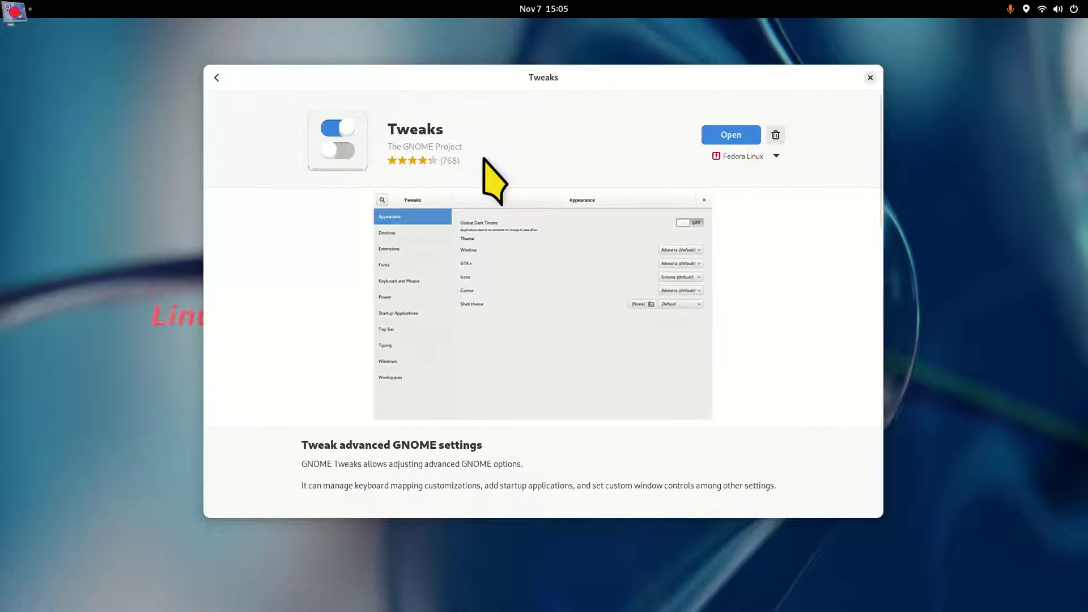
click(768, 158)
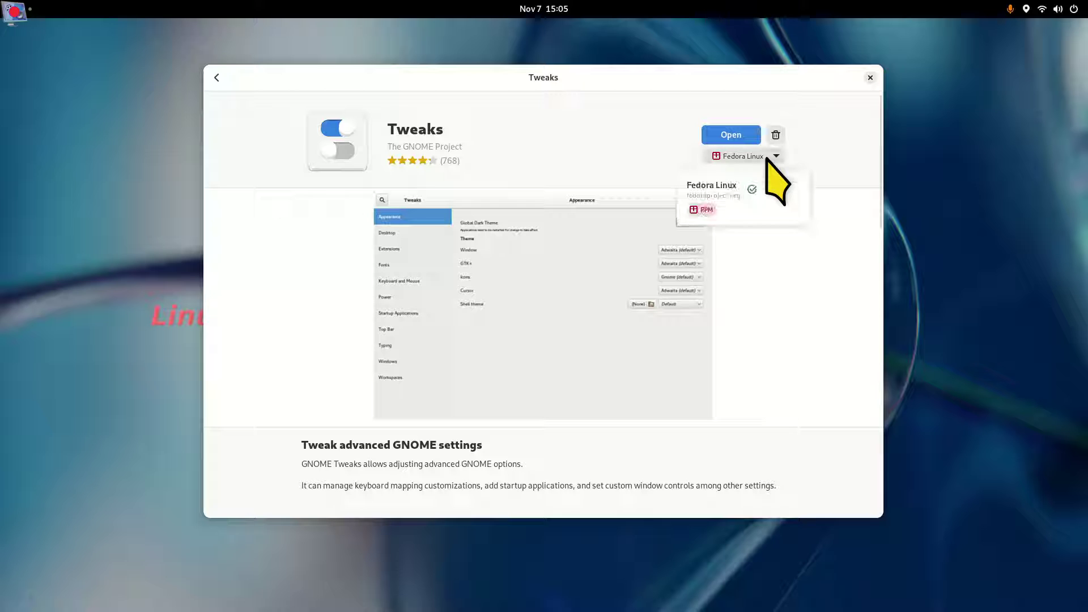
click(770, 160)
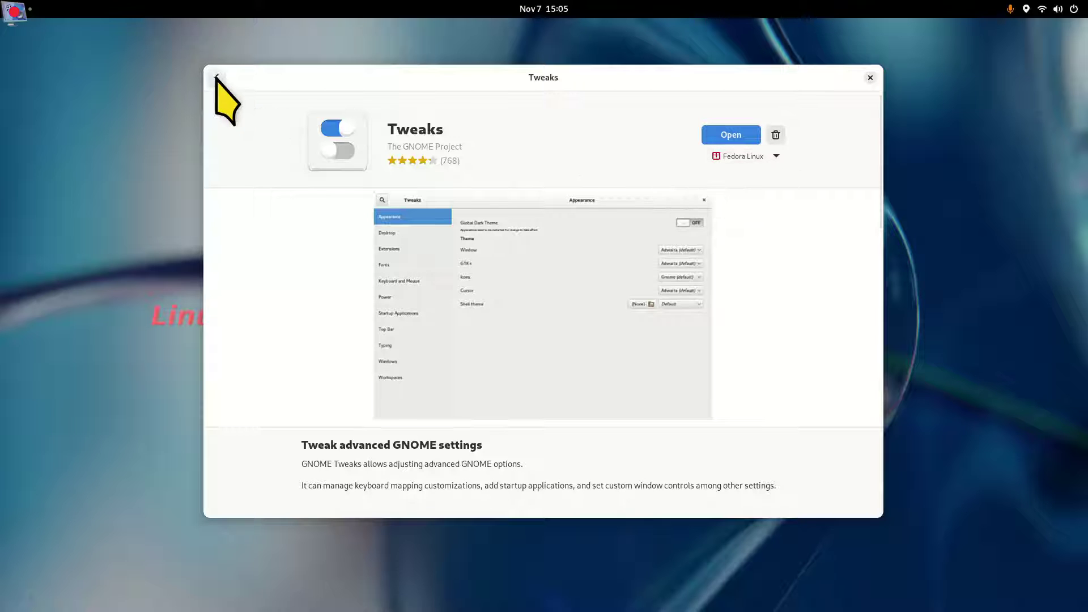
Search the Software catalogue for "gimp", open the GNU Image Manipulation Program page, and check its available package sources.
click(217, 77)
drag(463, 104, 401, 111)
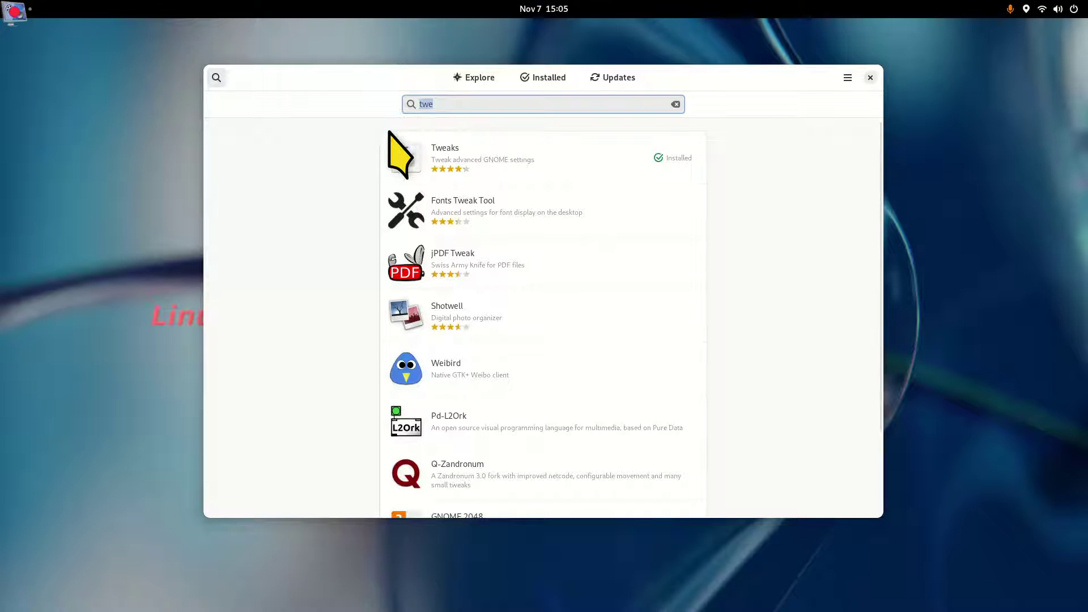
text(gimp)
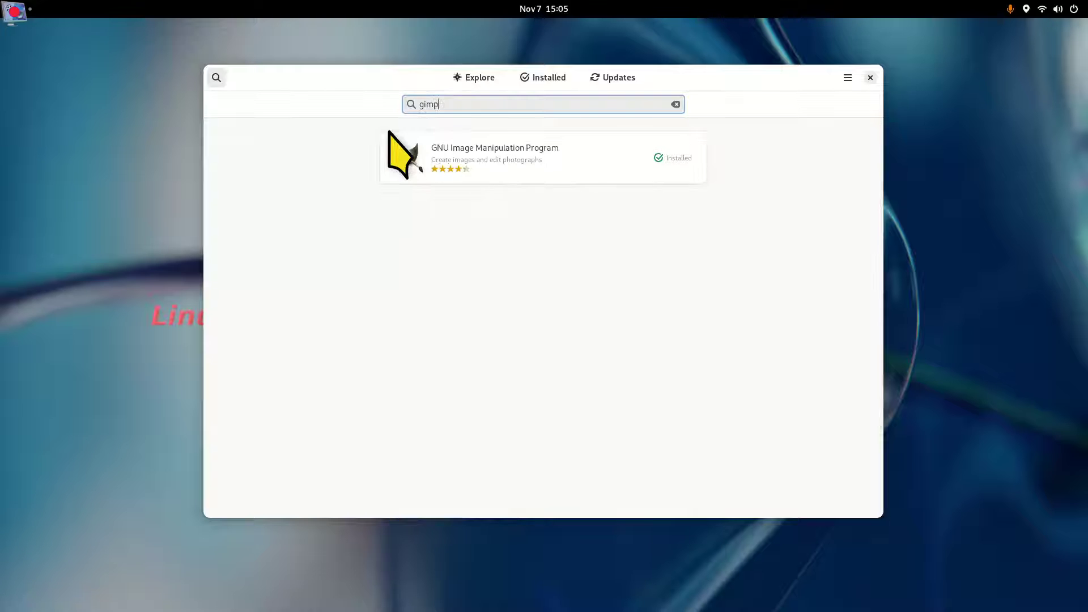
click(496, 151)
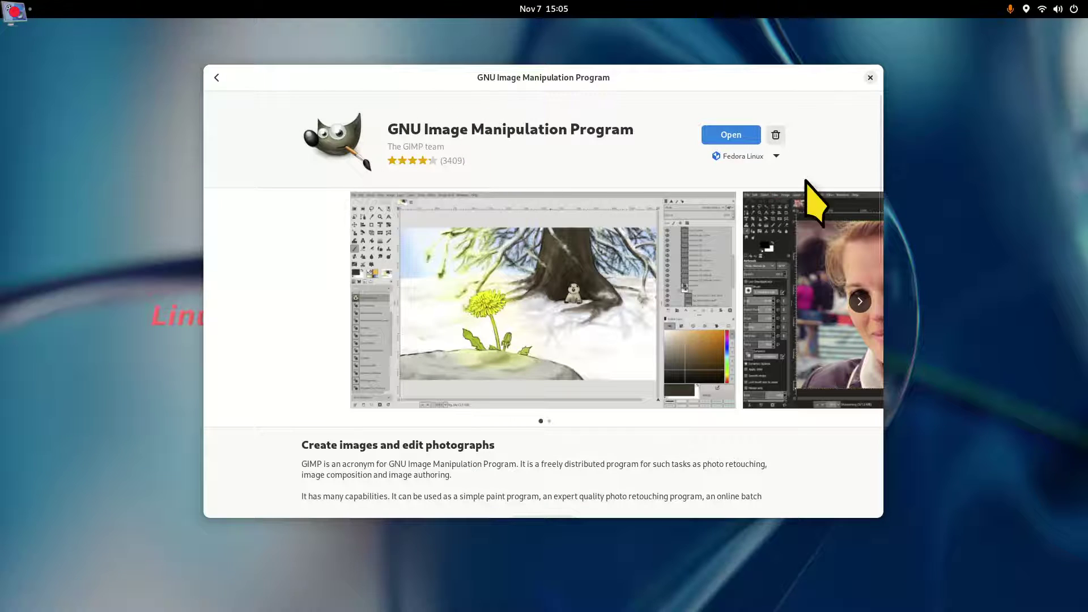
click(776, 157)
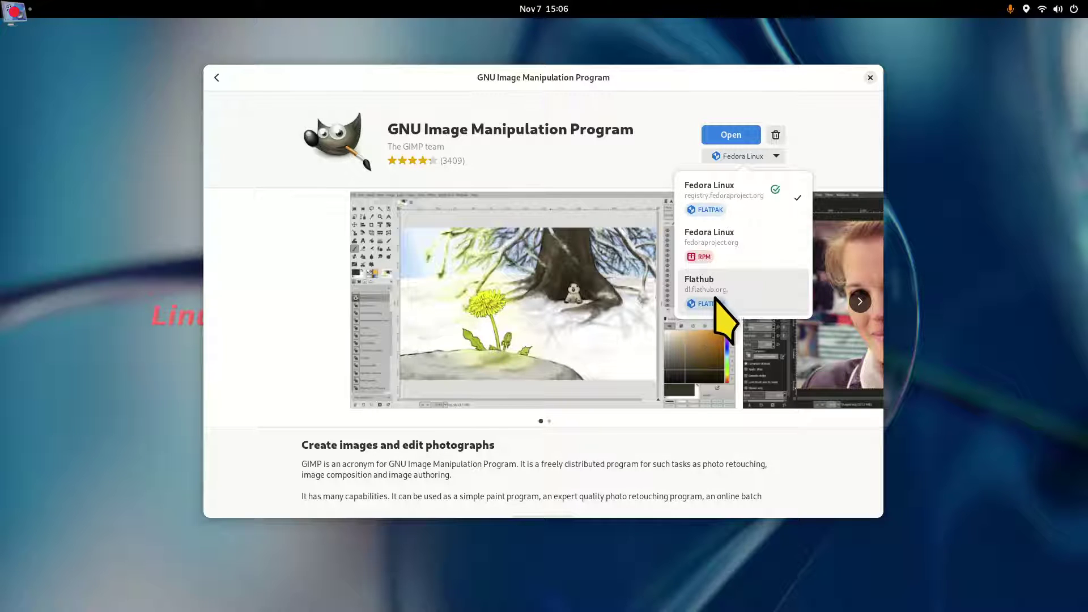
click(538, 158)
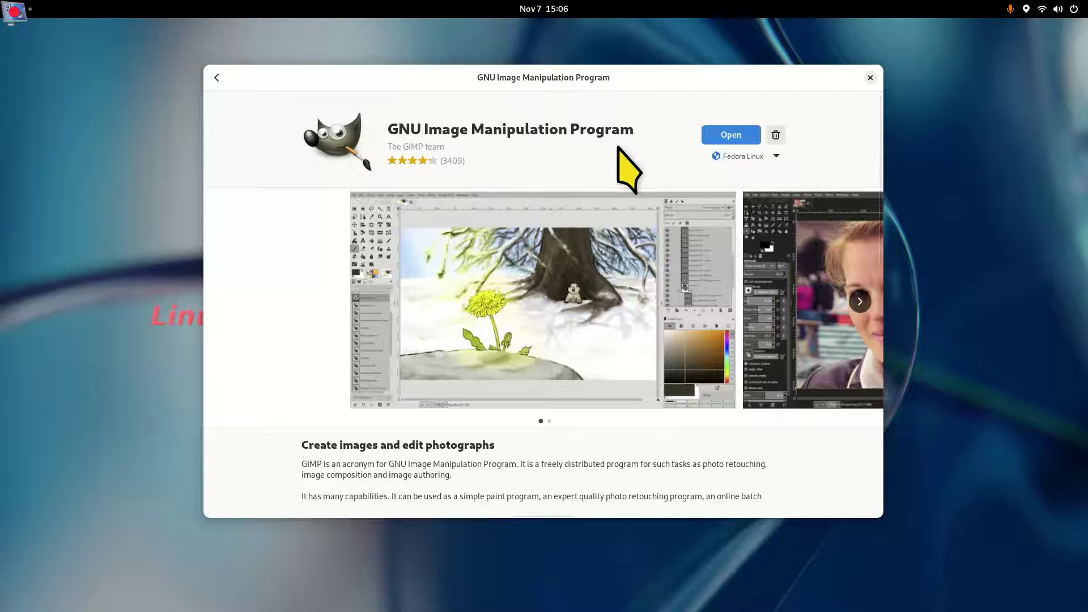
Return to the Software start page, toggle the window between maximized and restored size, and close the app.
click(217, 78)
click(216, 78)
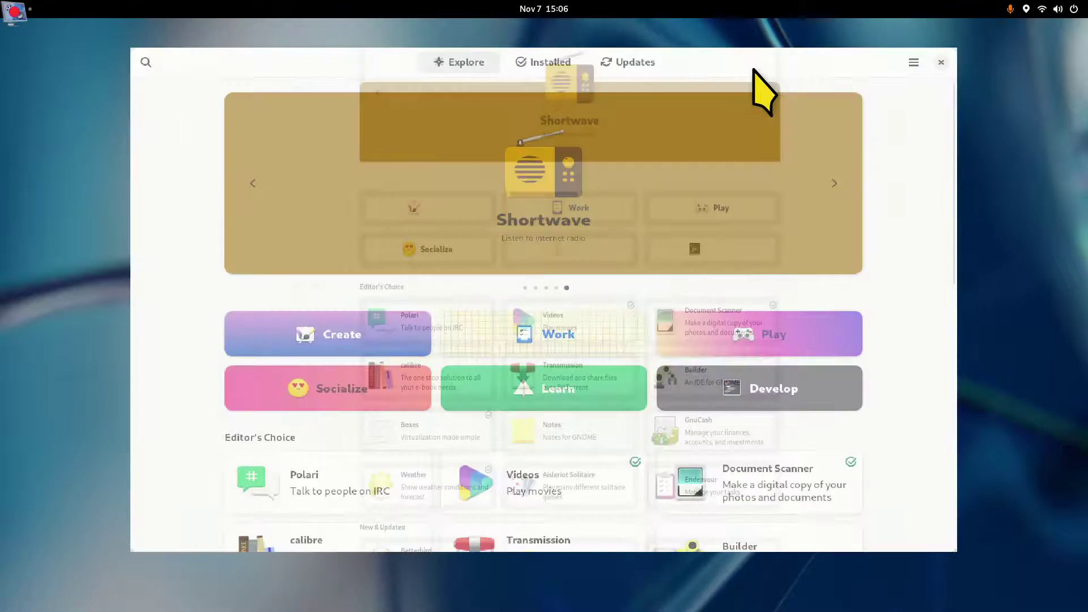
double_click(755, 78)
double_click(685, 29)
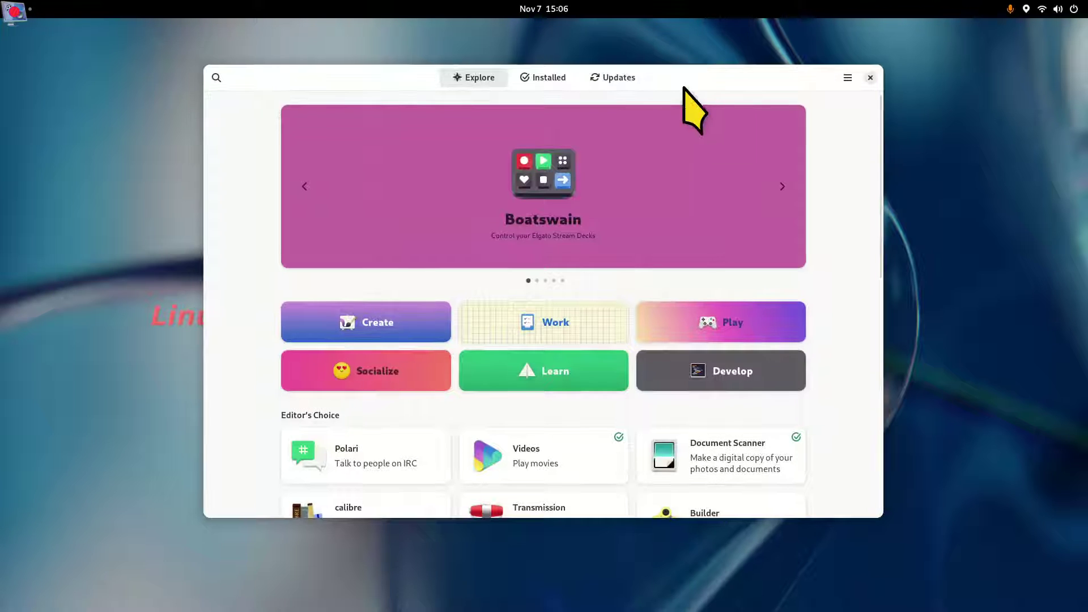
double_click(680, 74)
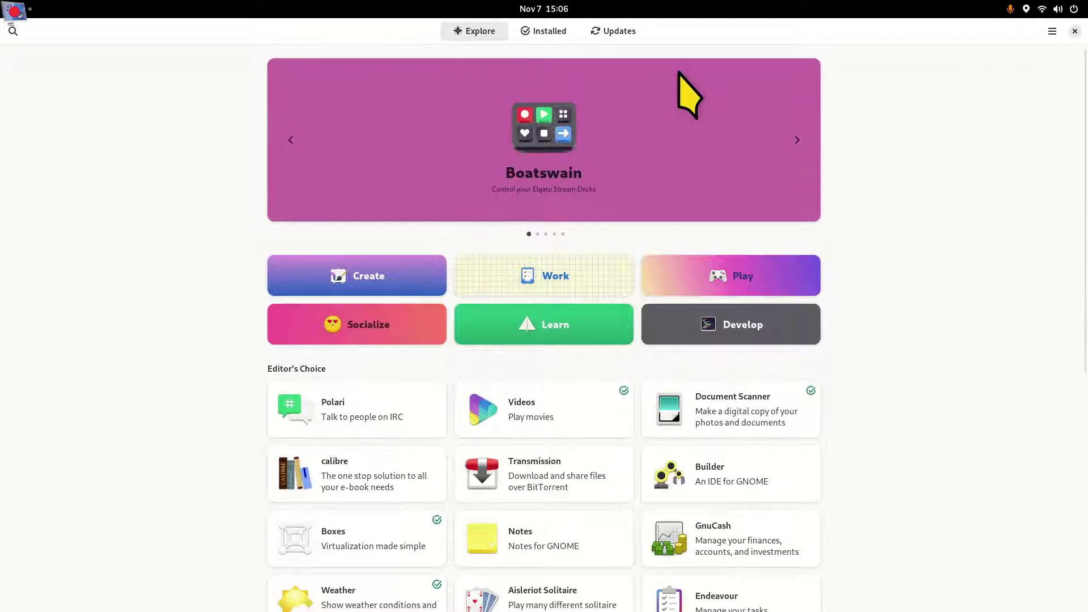
click(1074, 30)
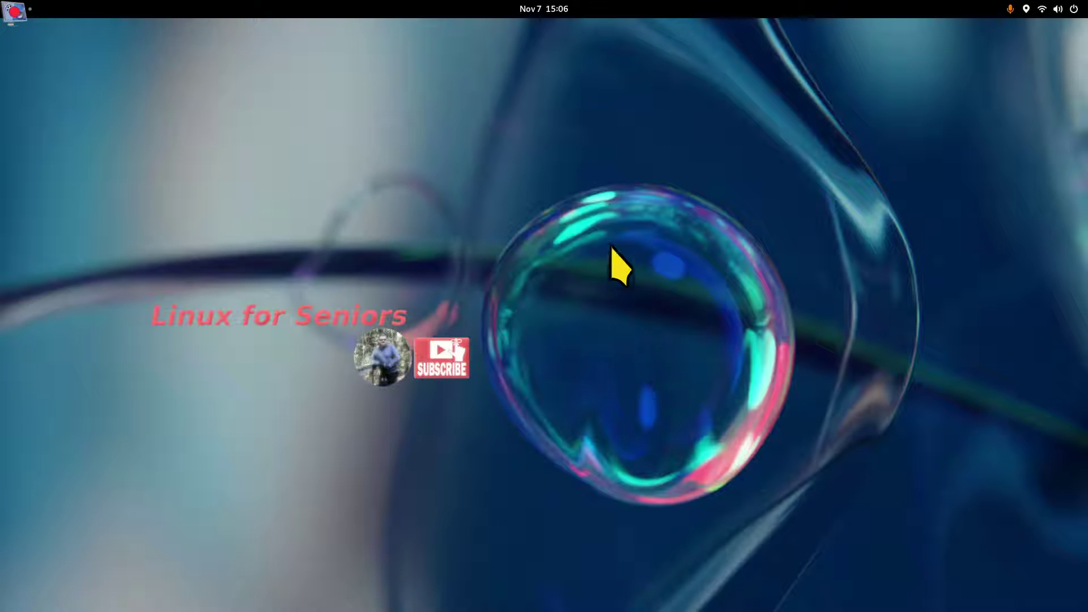
Find and launch Tweaks from the desktop search, and view its version information.
key(super)
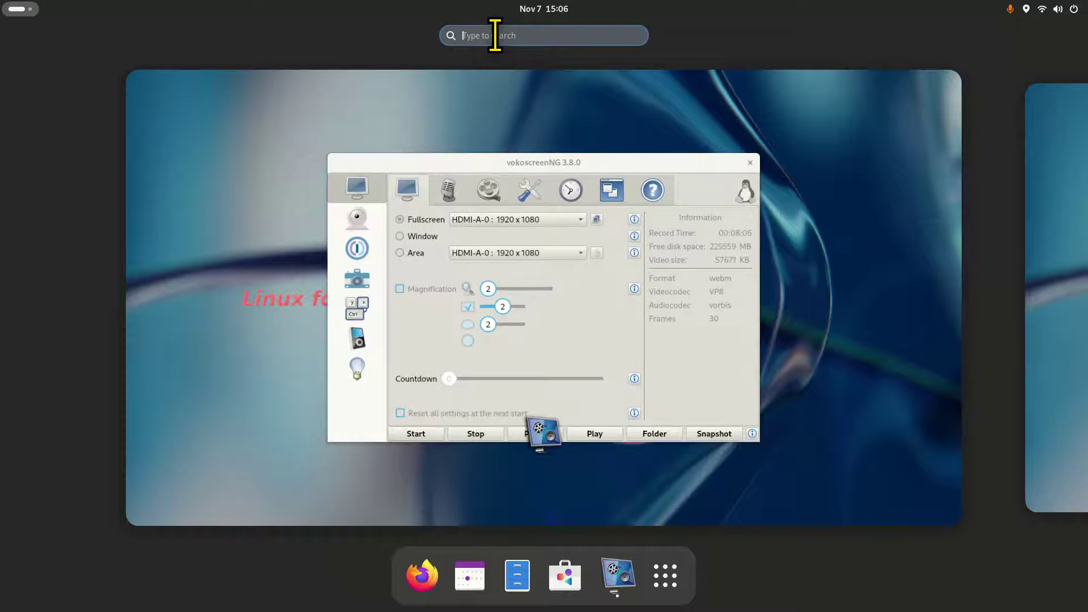
text(tw)
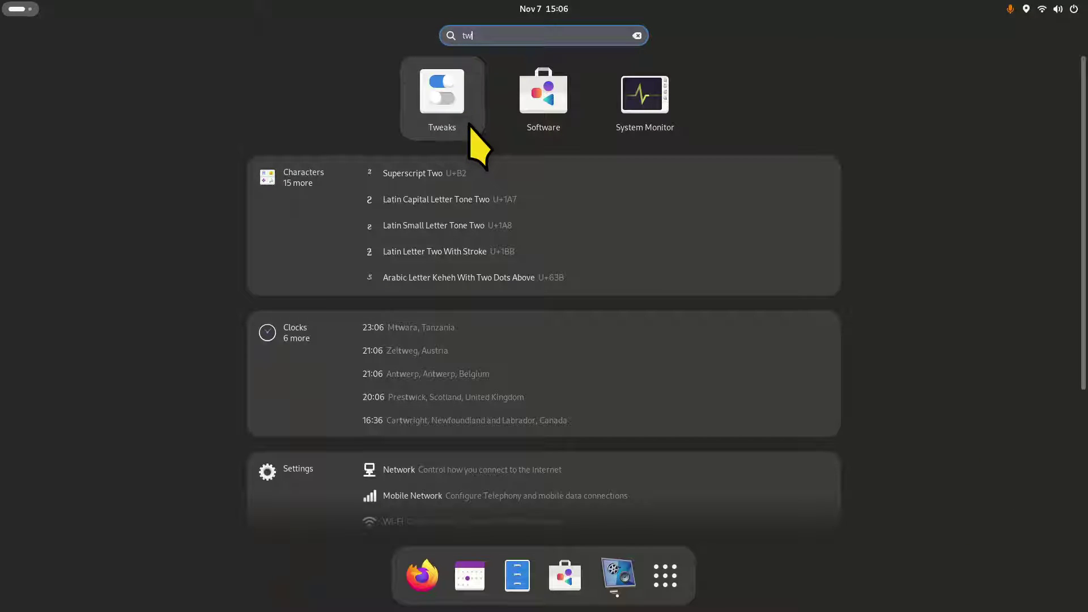
click(441, 94)
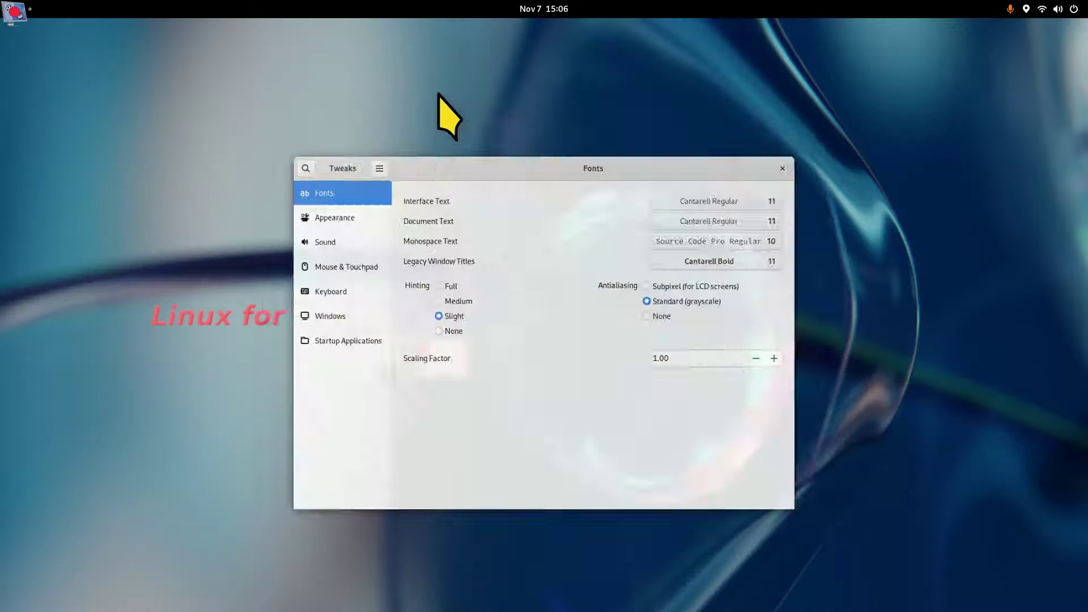
click(361, 132)
click(365, 189)
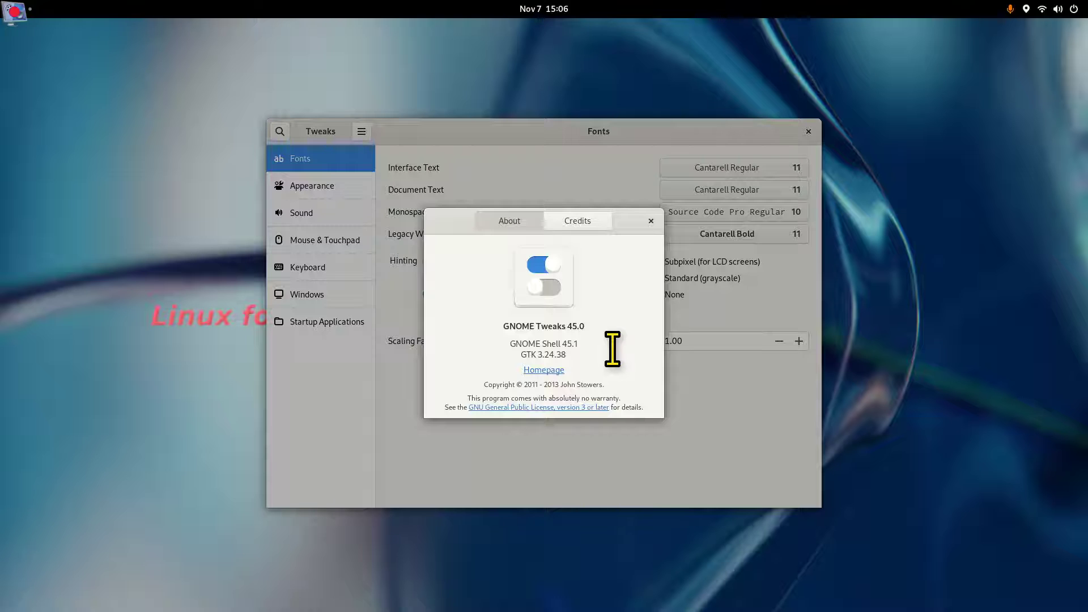
click(651, 221)
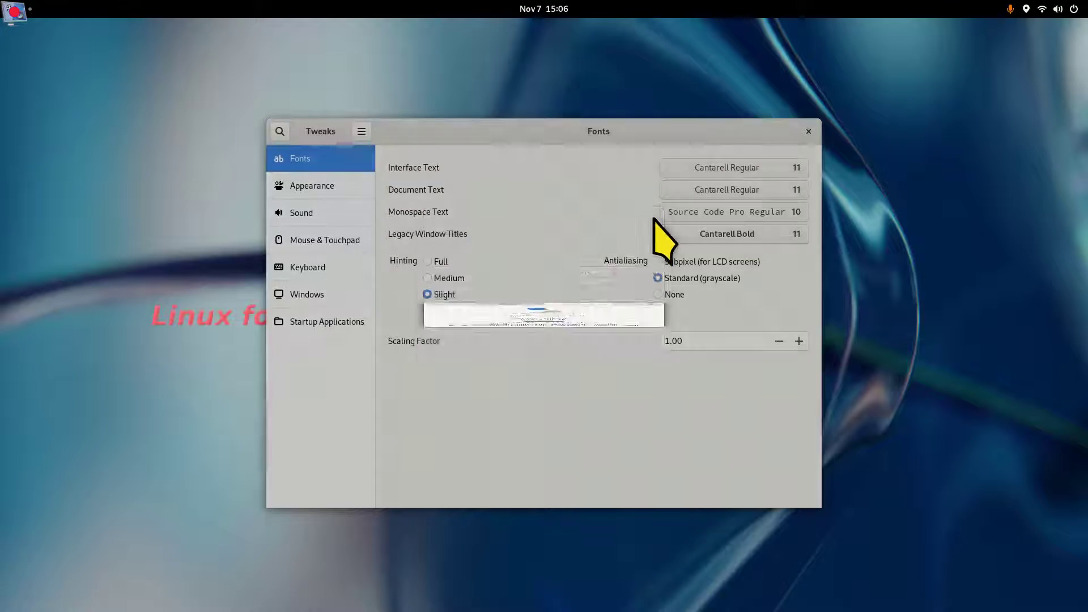
Enable the Maximize and Minimize titlebar buttons in Tweaks, trying Left placement before setting it back to Right.
click(298, 296)
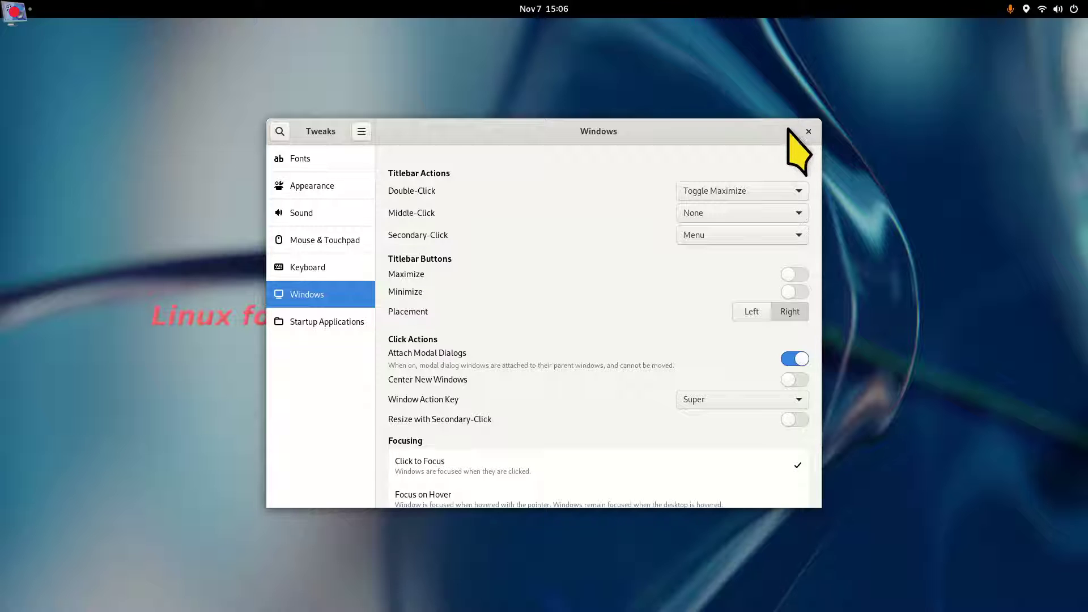
click(796, 274)
click(799, 292)
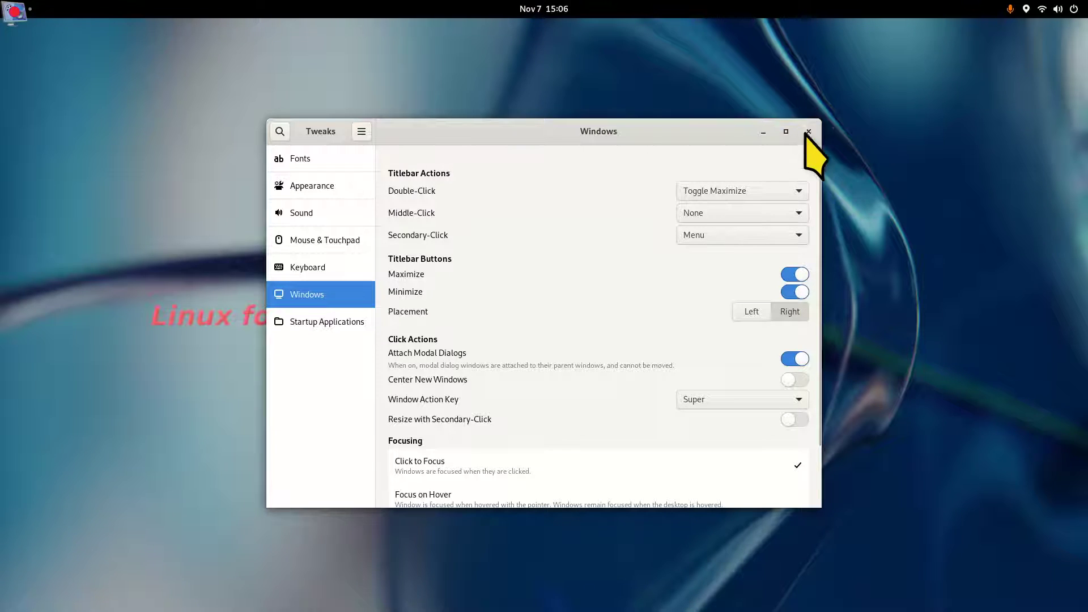
click(752, 312)
click(792, 311)
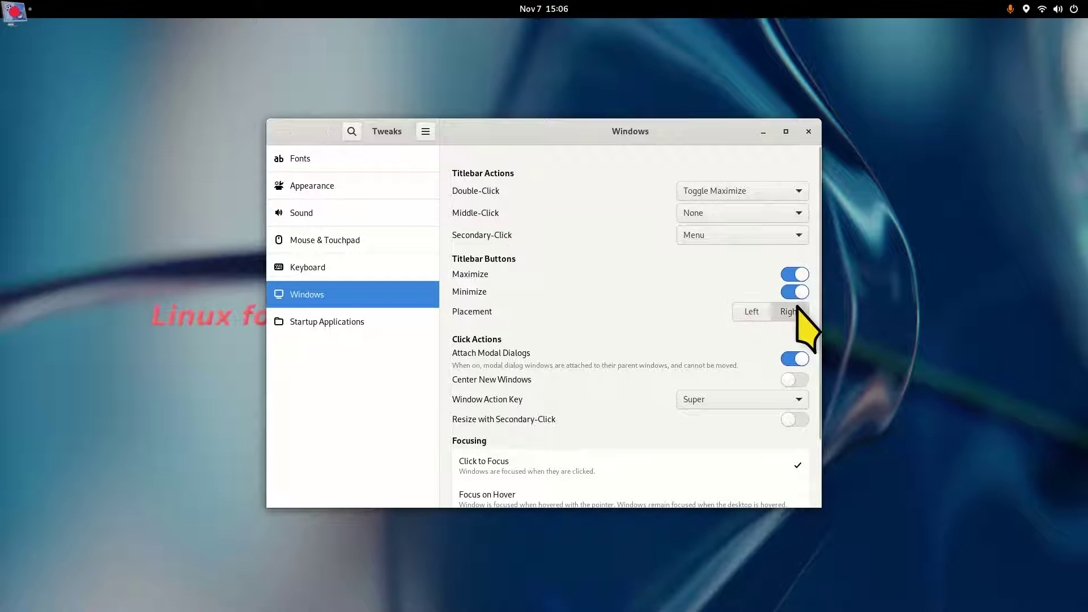
Set the cursor style to Adwaita (default) in the Tweaks appearance options, and move the Tweaks window aside.
click(310, 186)
click(735, 193)
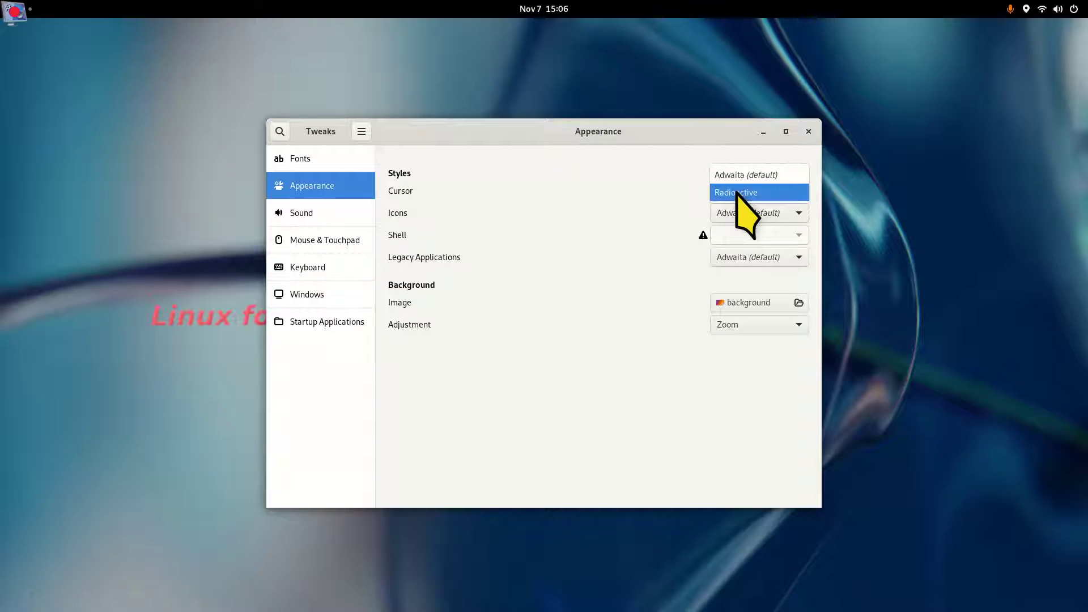
click(743, 175)
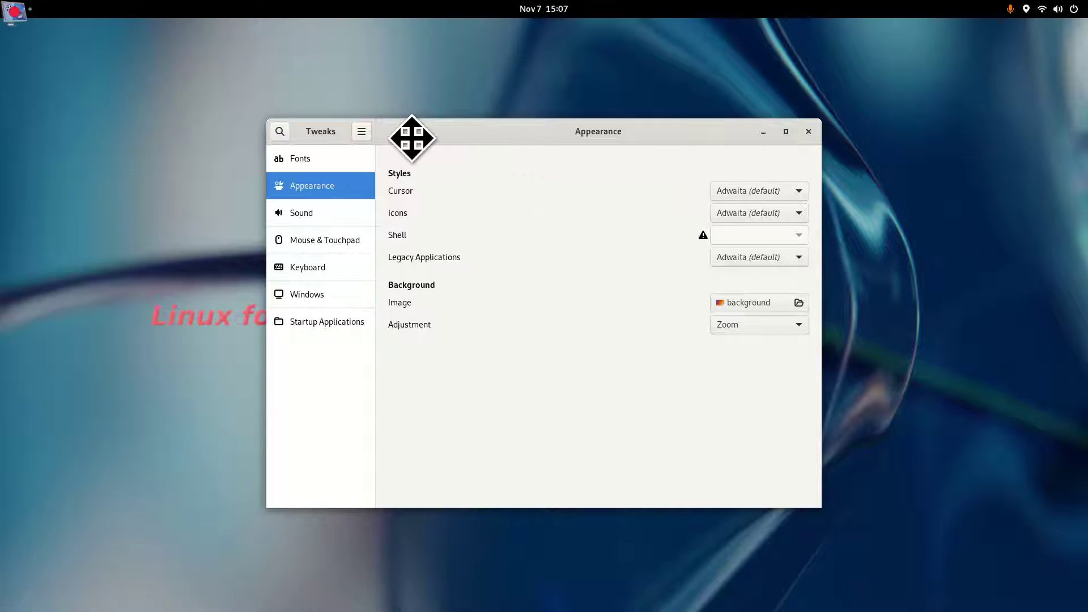
drag(410, 136, 324, 140)
Open the system settings and go to the Seeing options under Accessibility.
click(1046, 9)
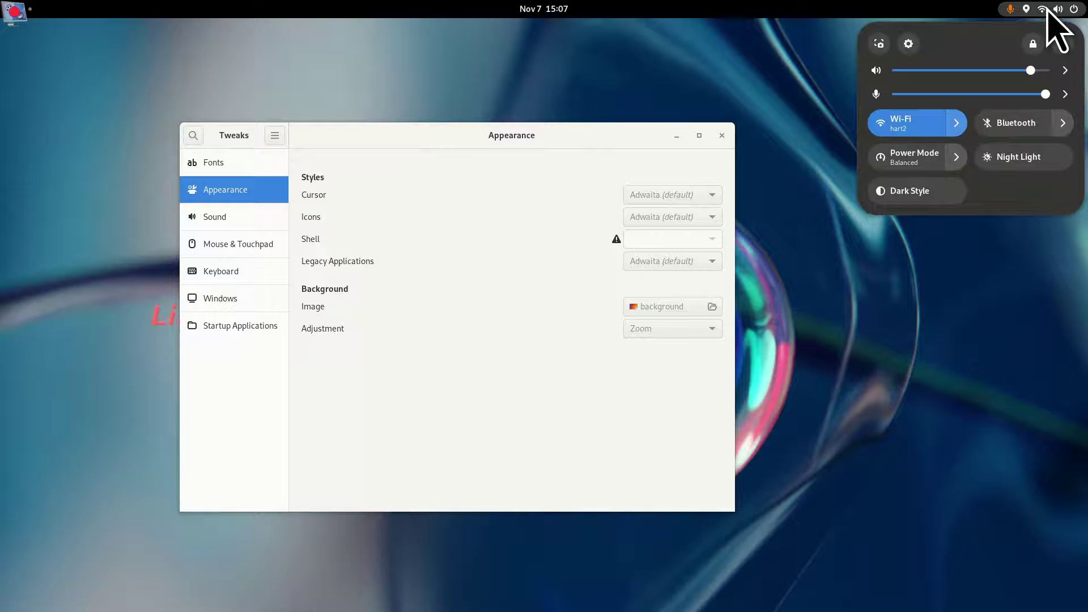
click(909, 46)
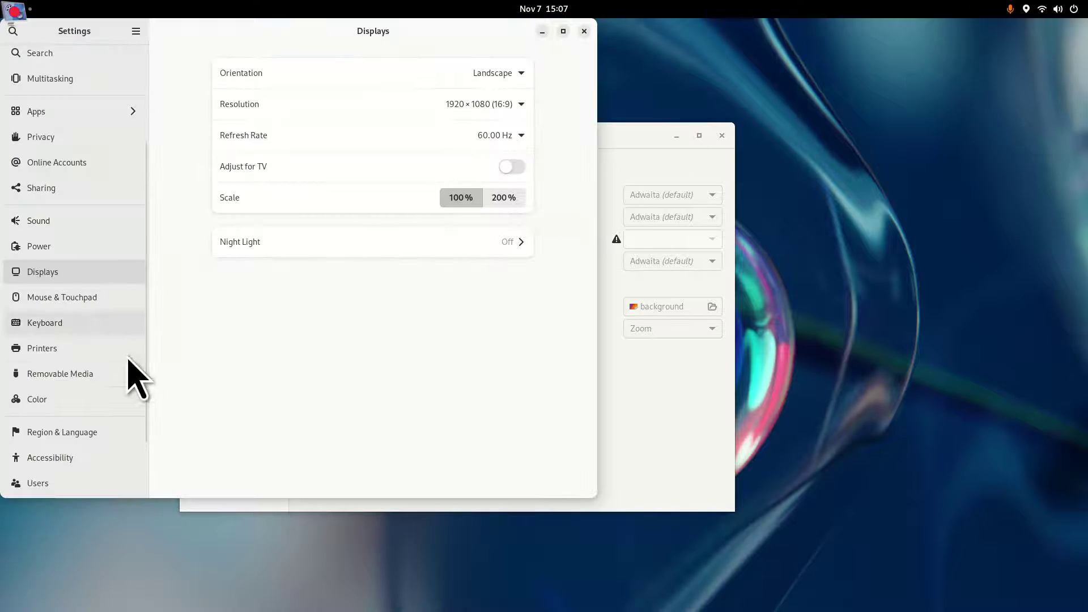
drag(146, 230, 151, 340)
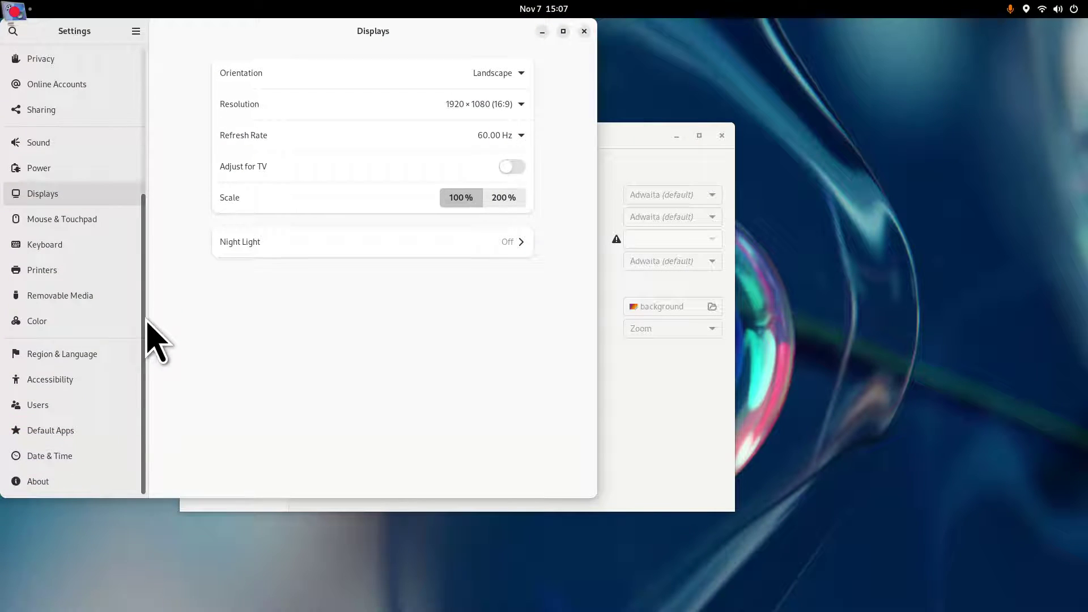
click(74, 385)
click(278, 116)
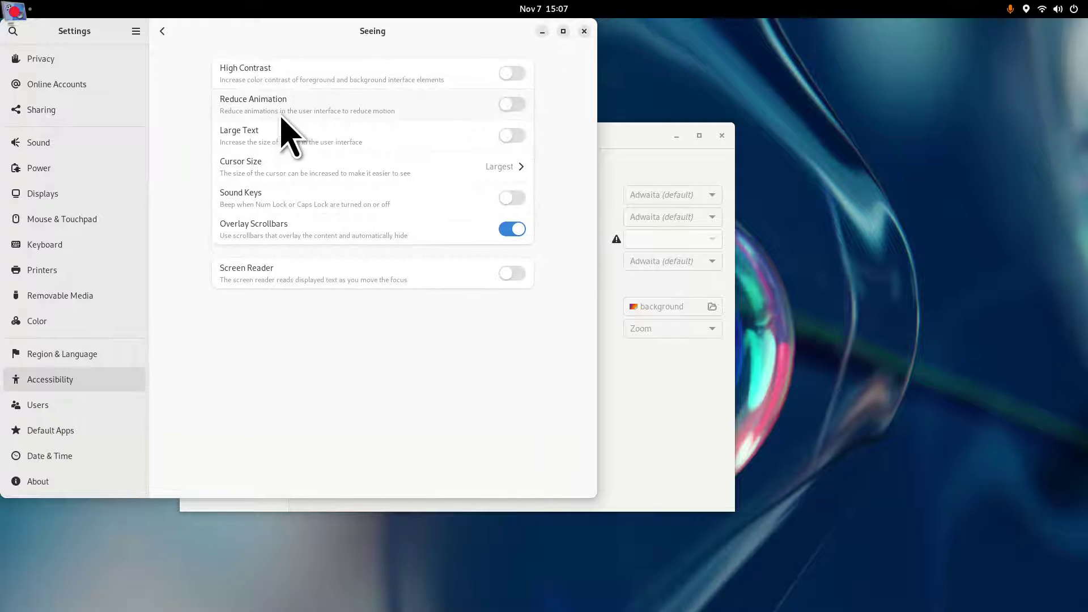
Try the Default cursor size in the Seeing options and set it back to Largest.
click(281, 161)
click(169, 270)
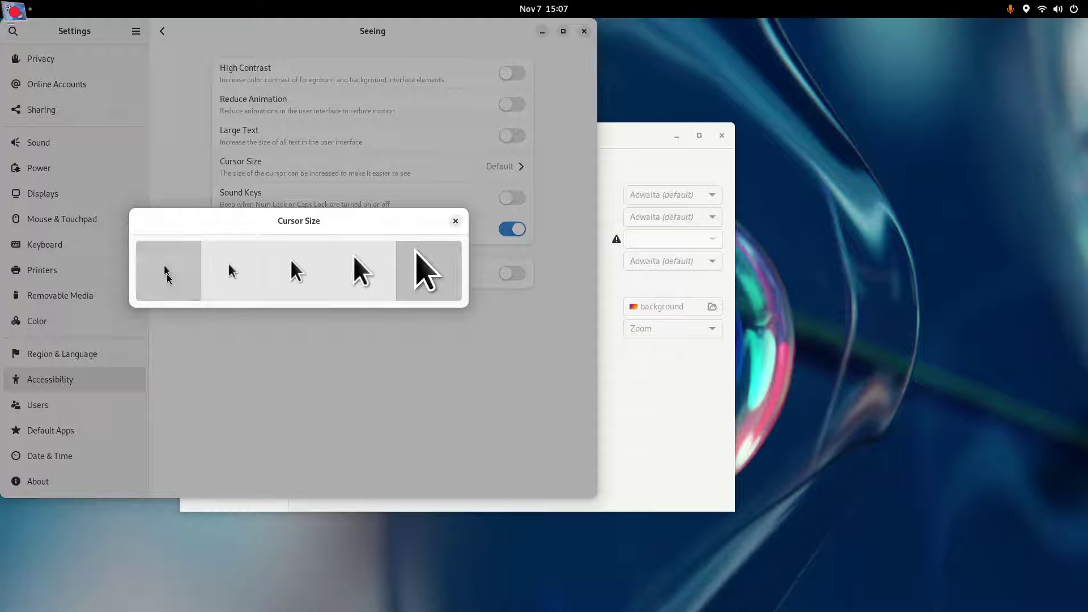
click(429, 271)
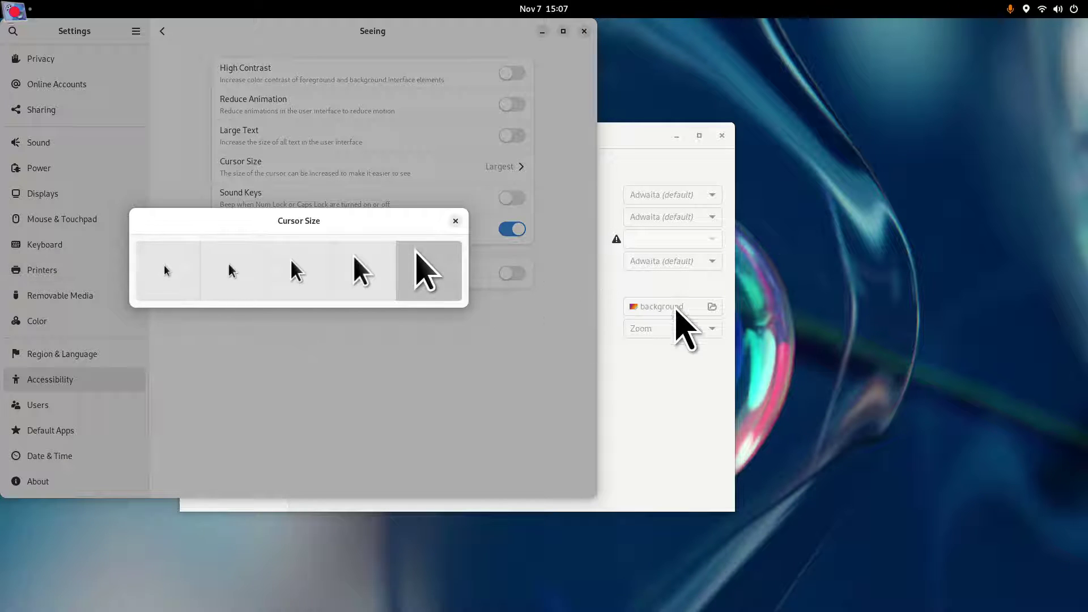
Try the Large cursor size, set it back to Largest, and close the cursor size dialog and the settings.
click(299, 271)
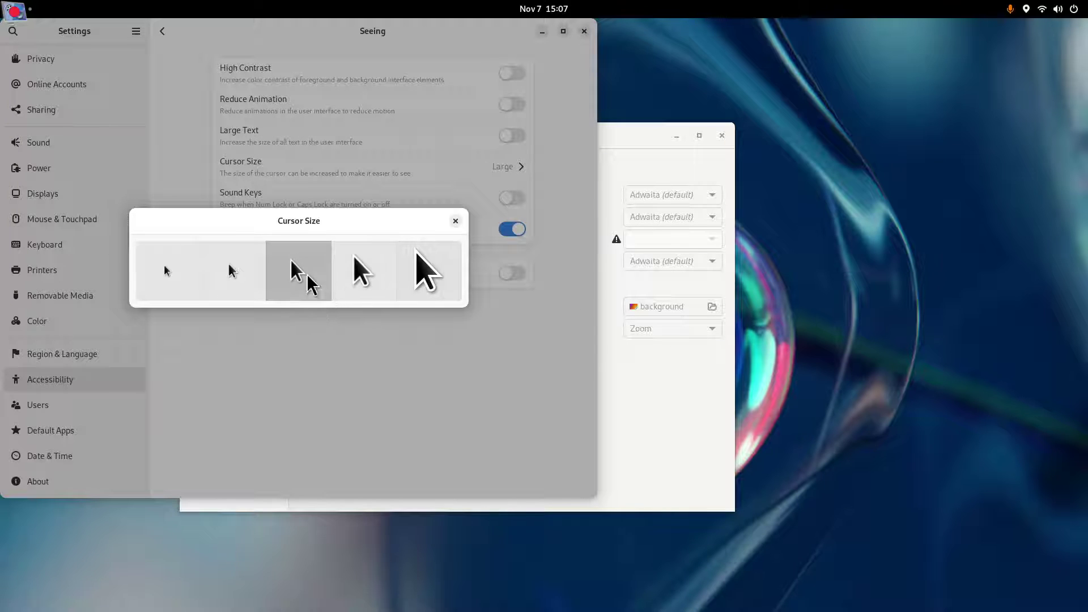
click(442, 274)
click(455, 220)
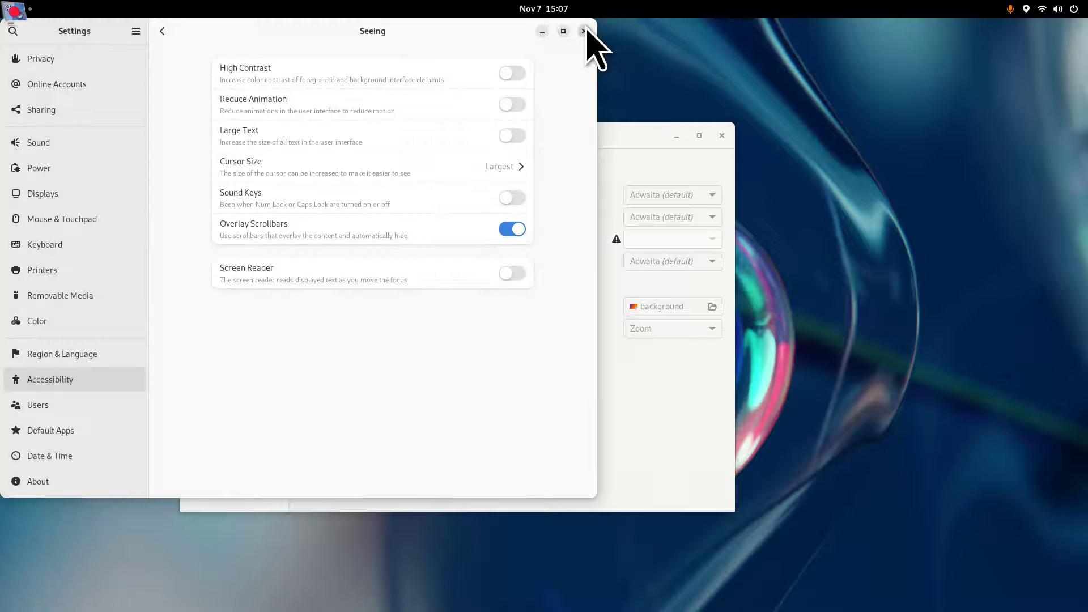
click(583, 30)
Set the cursor style to Radioactive in the Tweaks appearance options and close Tweaks.
click(637, 196)
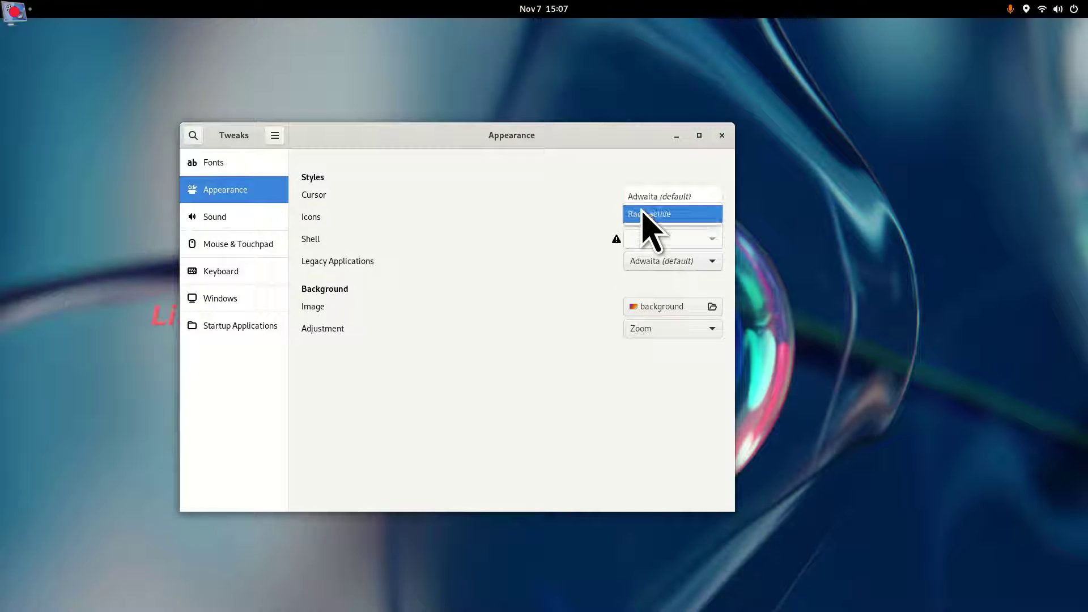
click(645, 198)
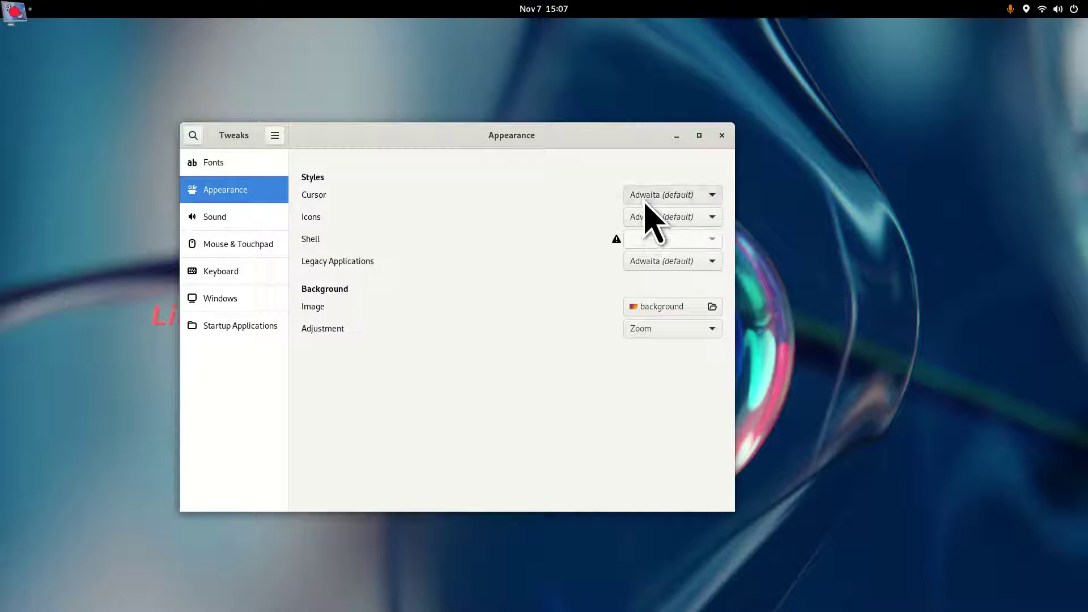
click(675, 197)
click(672, 215)
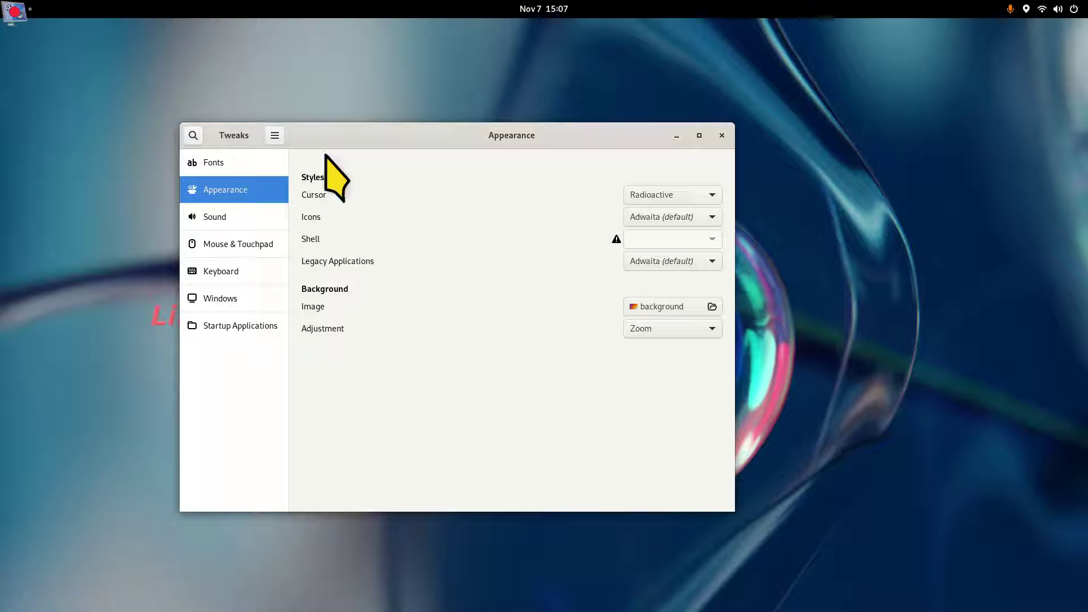
click(721, 135)
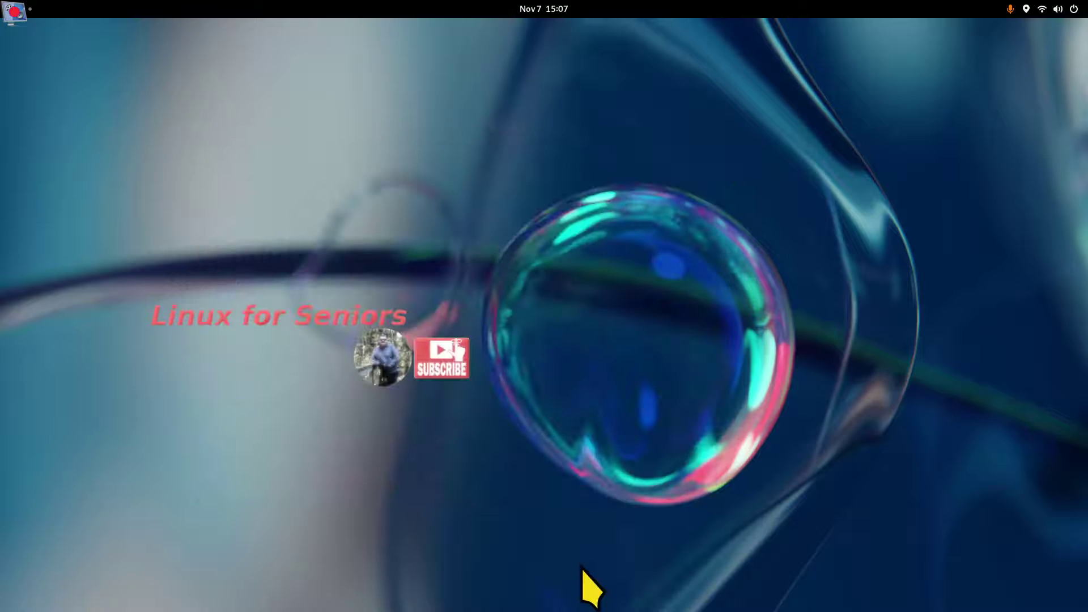
Open Firefox, switch its window between restored and maximized sizes, and close it.
key(super)
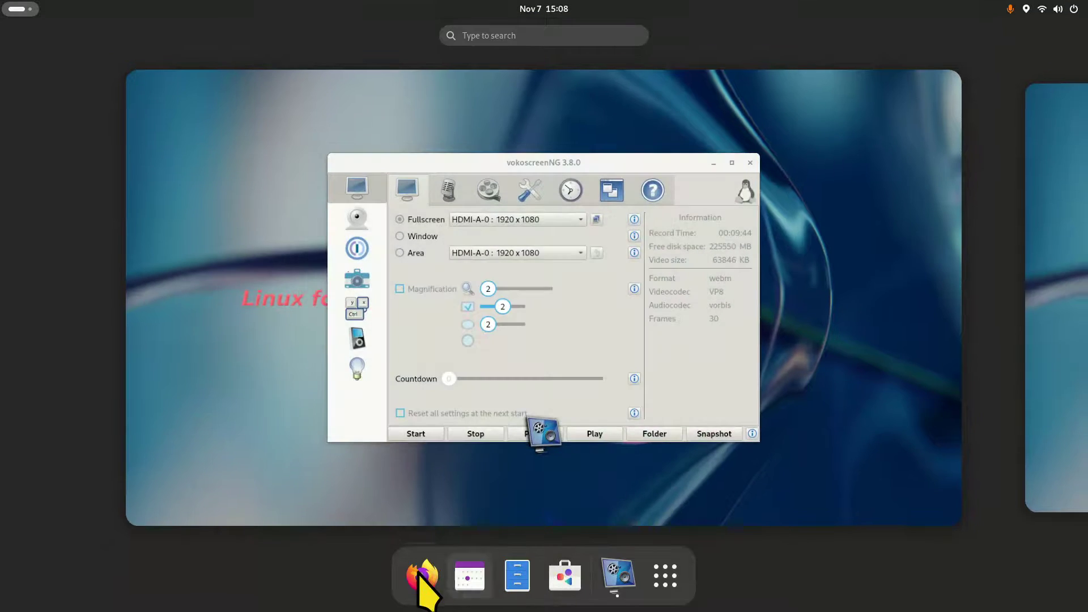
key(super)
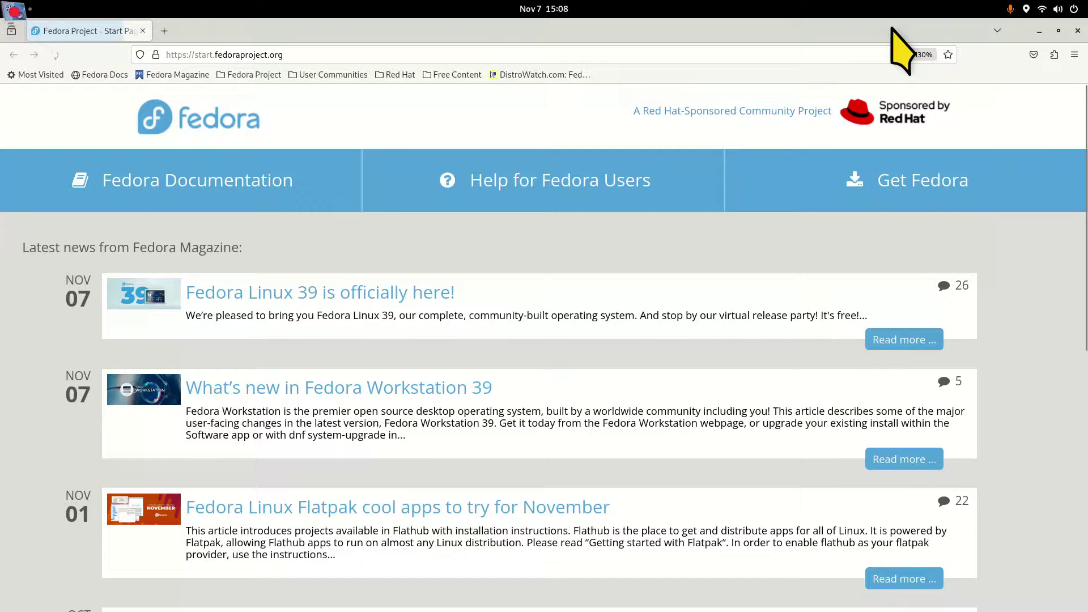
drag(886, 33, 624, 92)
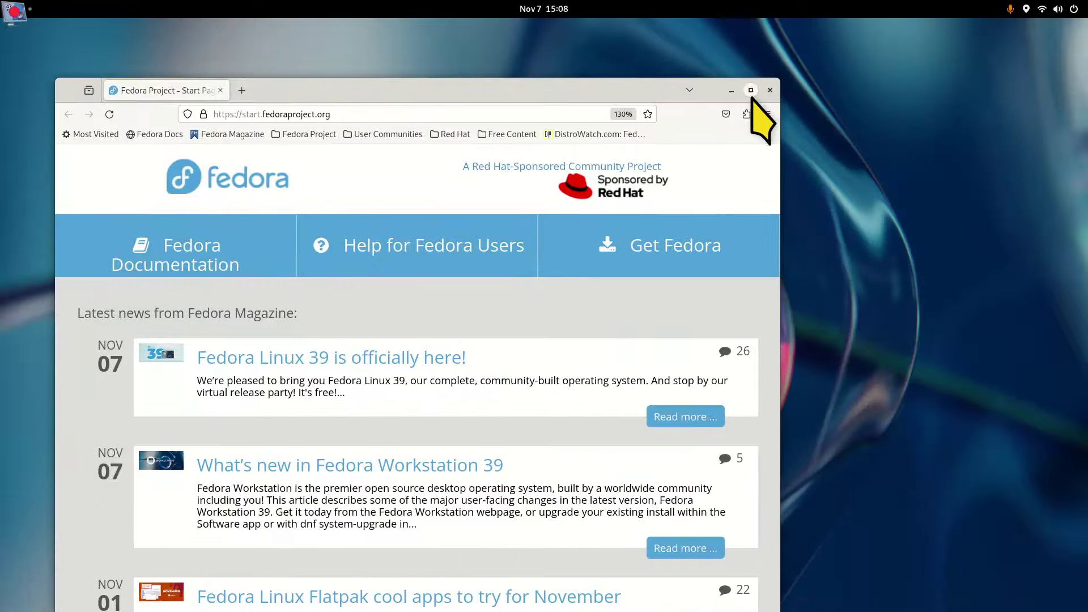
click(750, 90)
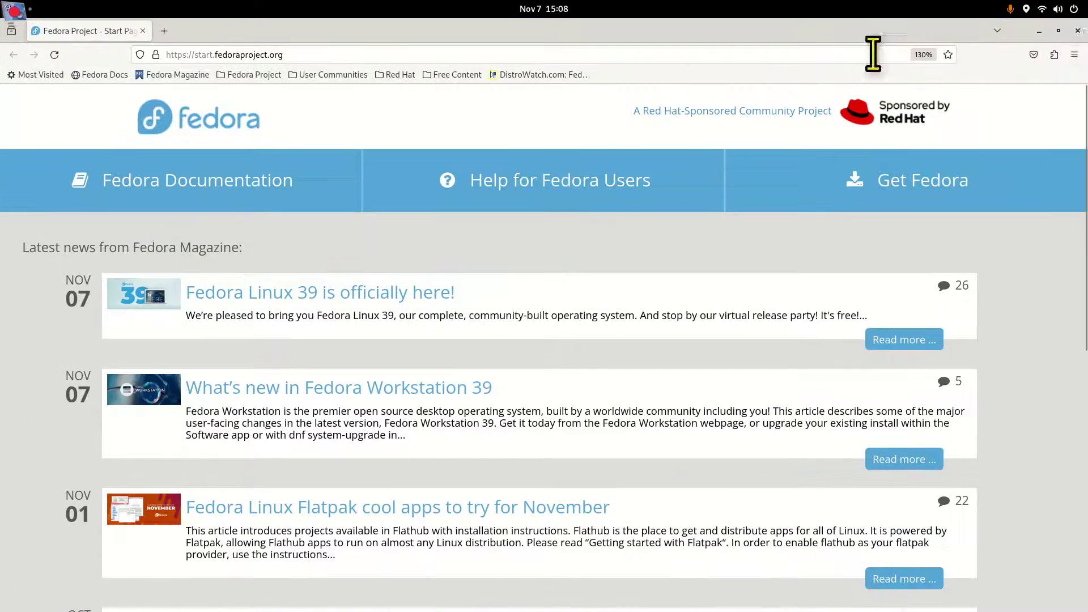
click(1058, 31)
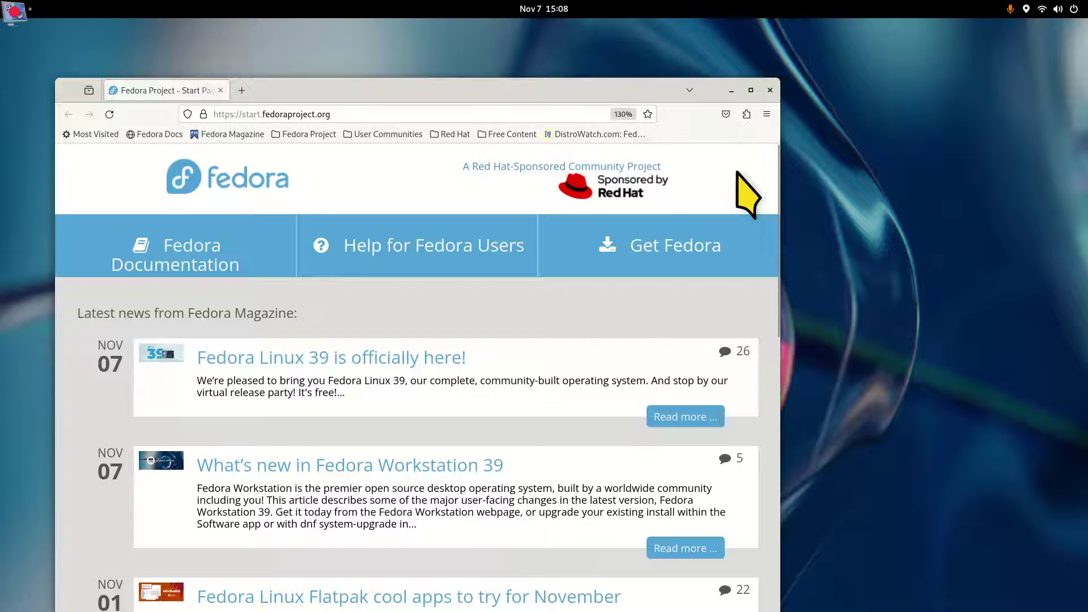
key(alt+F4)
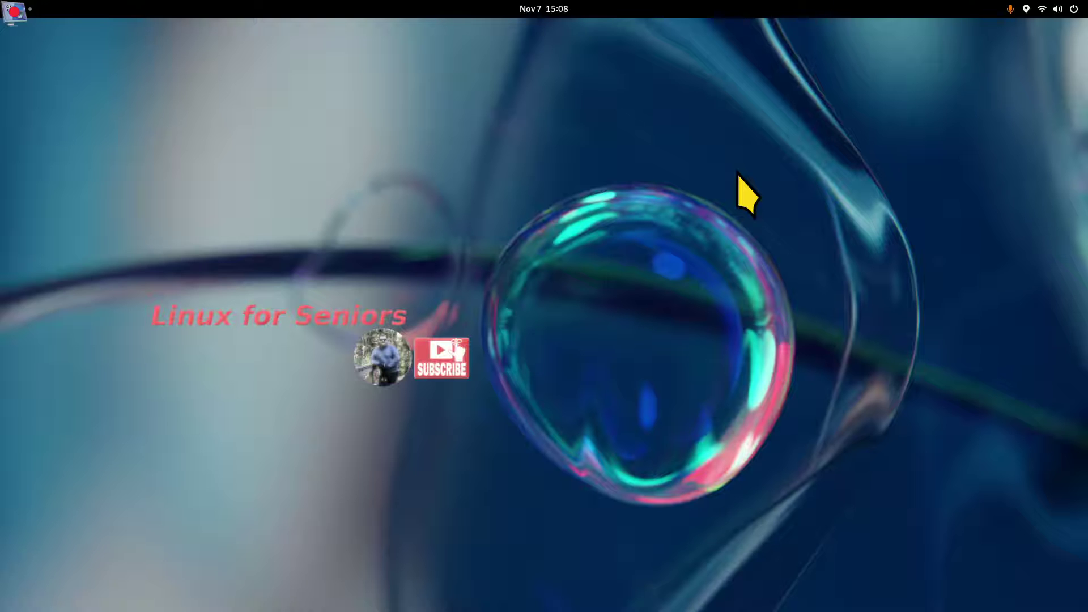
Launch LibreOffice Writer from the full list of installed applications.
key(super)
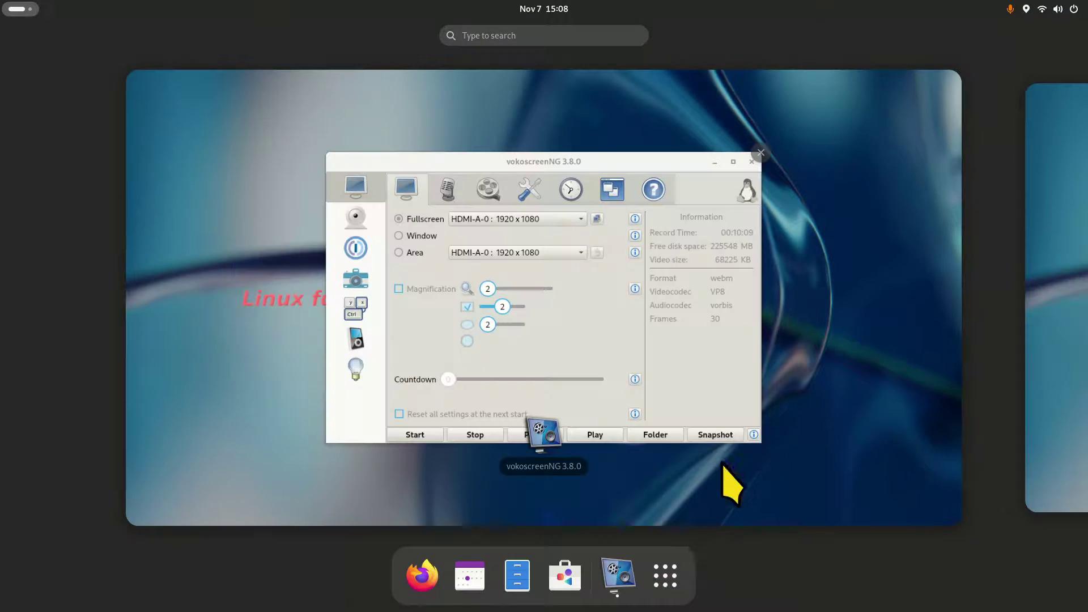
click(669, 583)
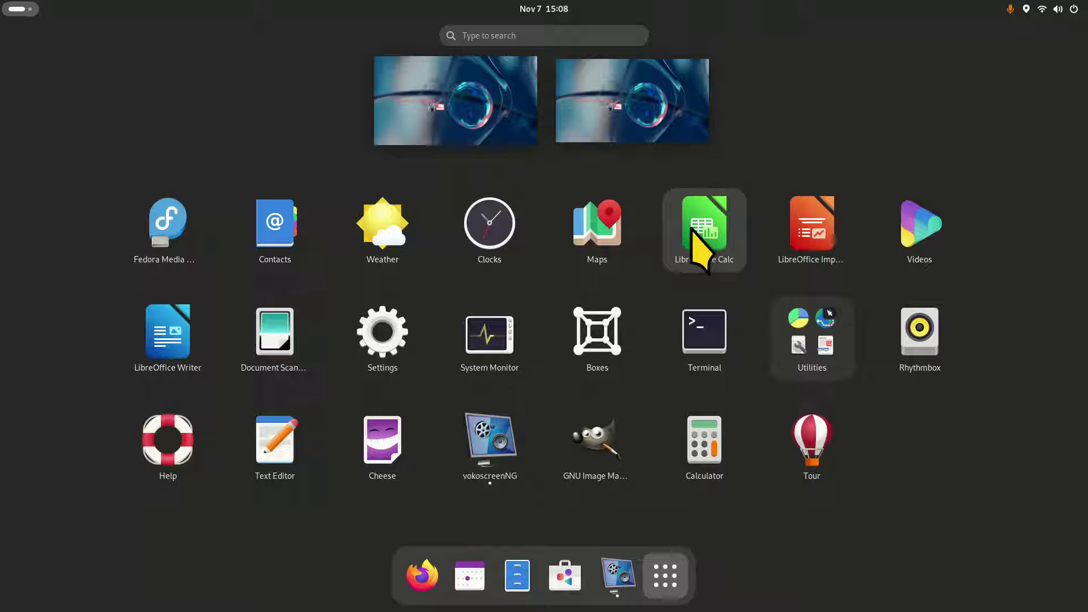
click(180, 335)
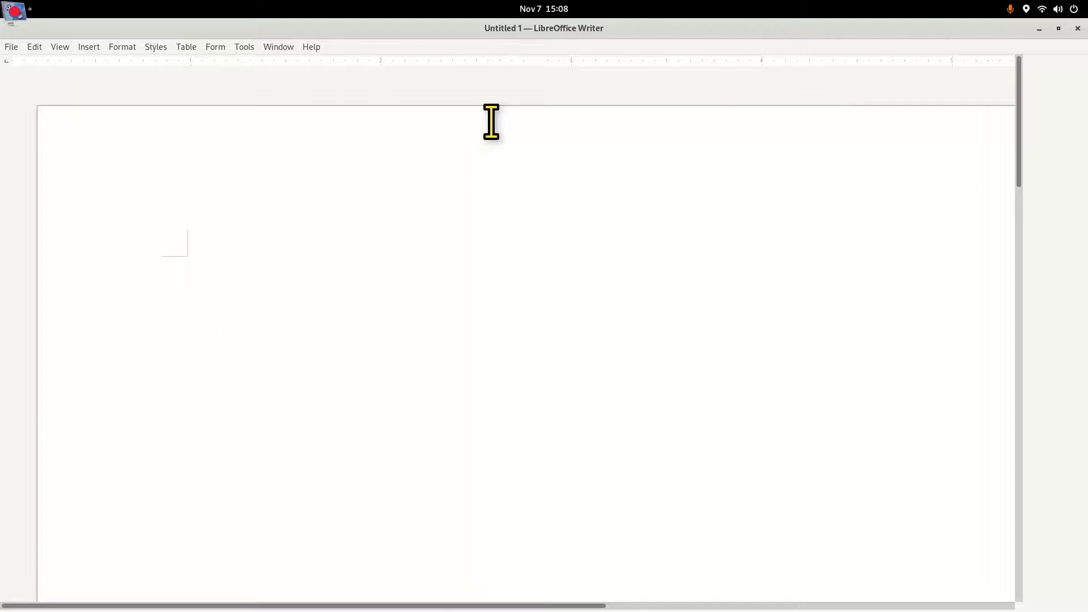
Check the LibreOffice version information in the About dialog and close it.
click(311, 47)
click(365, 233)
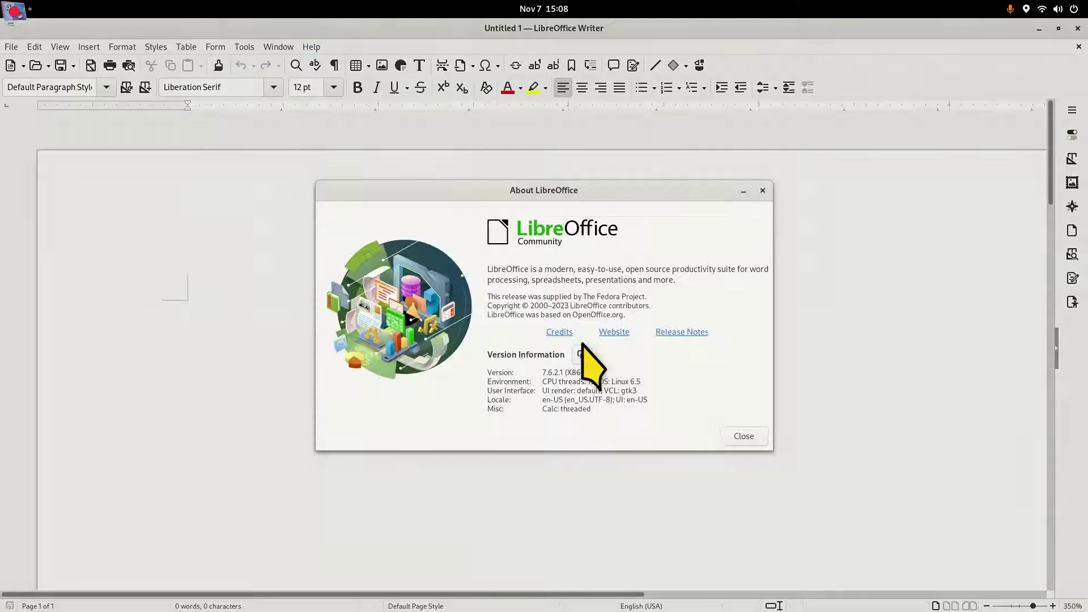
click(742, 435)
Examine the file formats available for saving the document, such as Word 2010–365 Document (.docx), and cancel without saving.
click(11, 47)
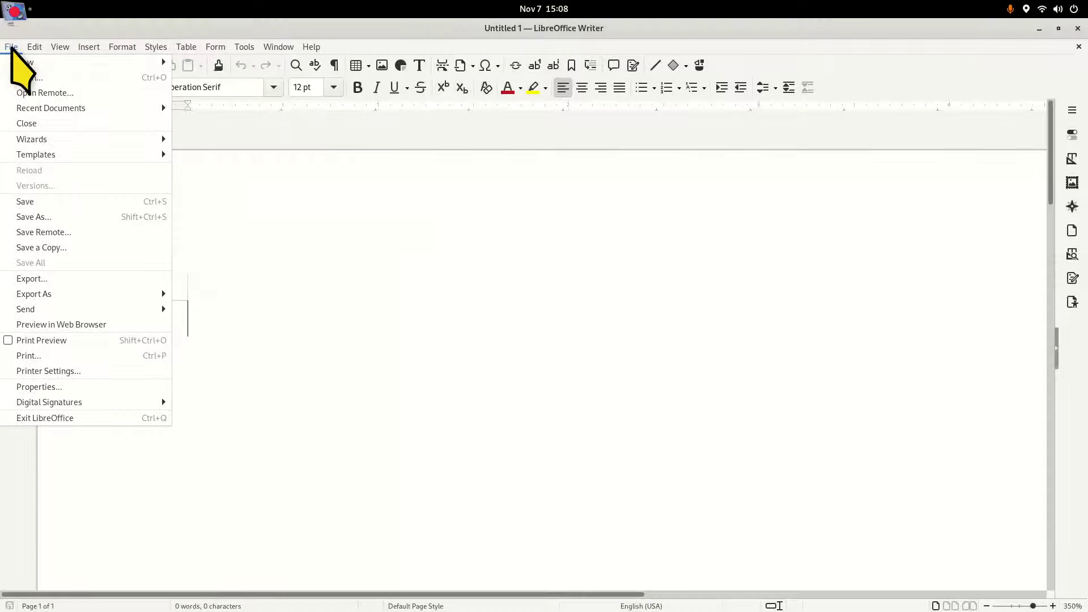
click(71, 217)
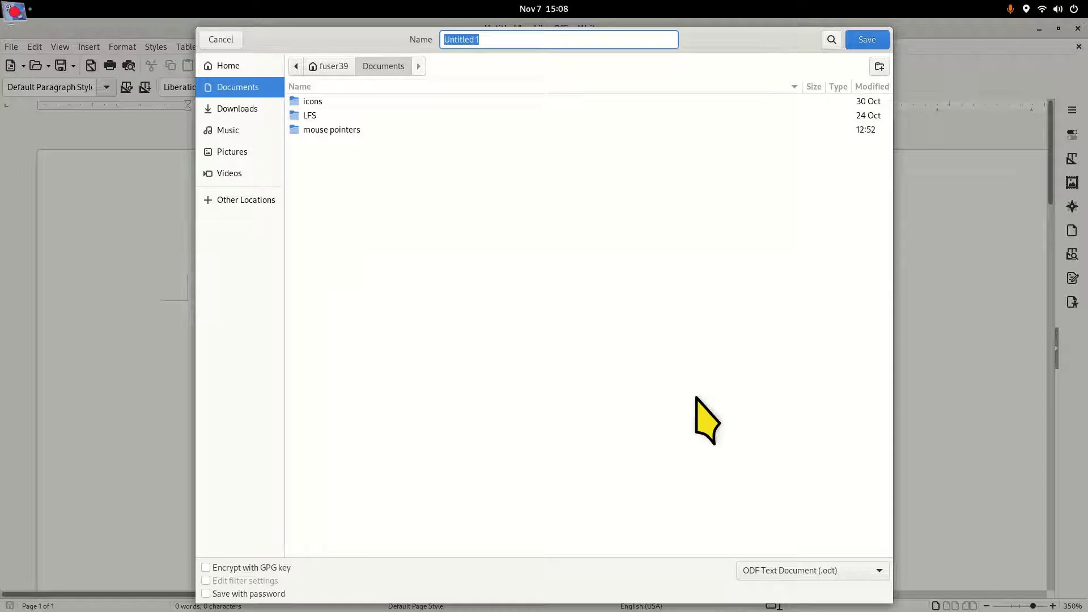
click(829, 570)
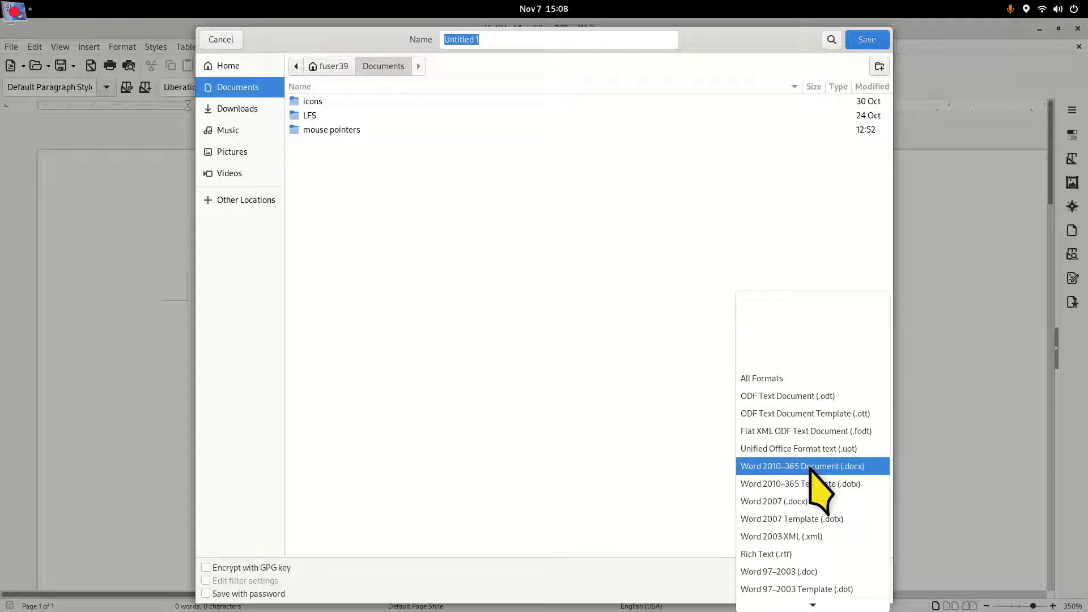
click(220, 39)
click(220, 39)
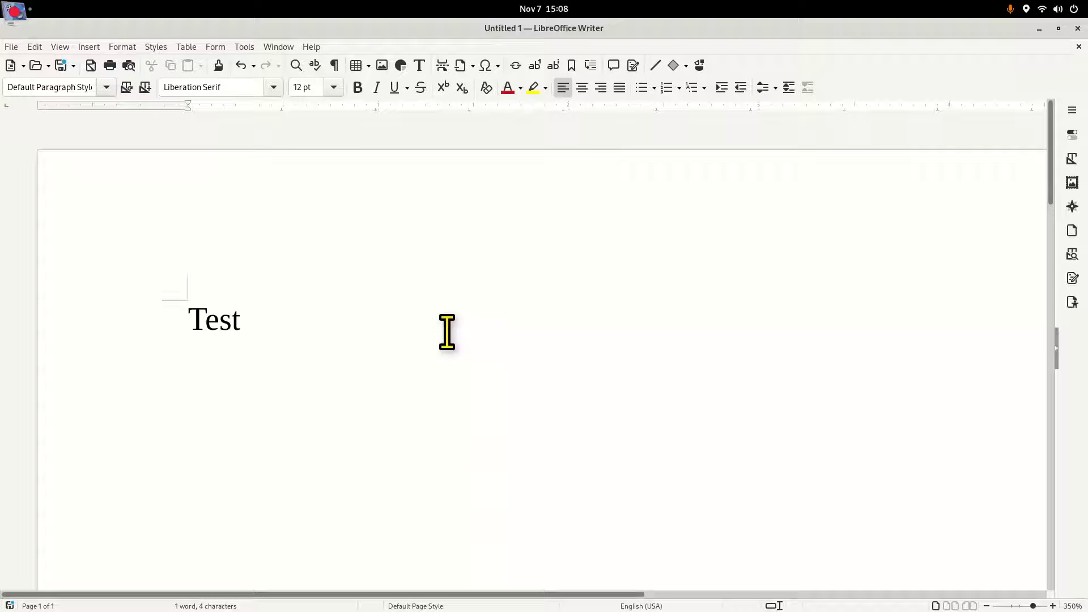
Enter "Test" in the document, misspell it as "Tesst", and retype the misspelled word over the selected text.
click(220, 321)
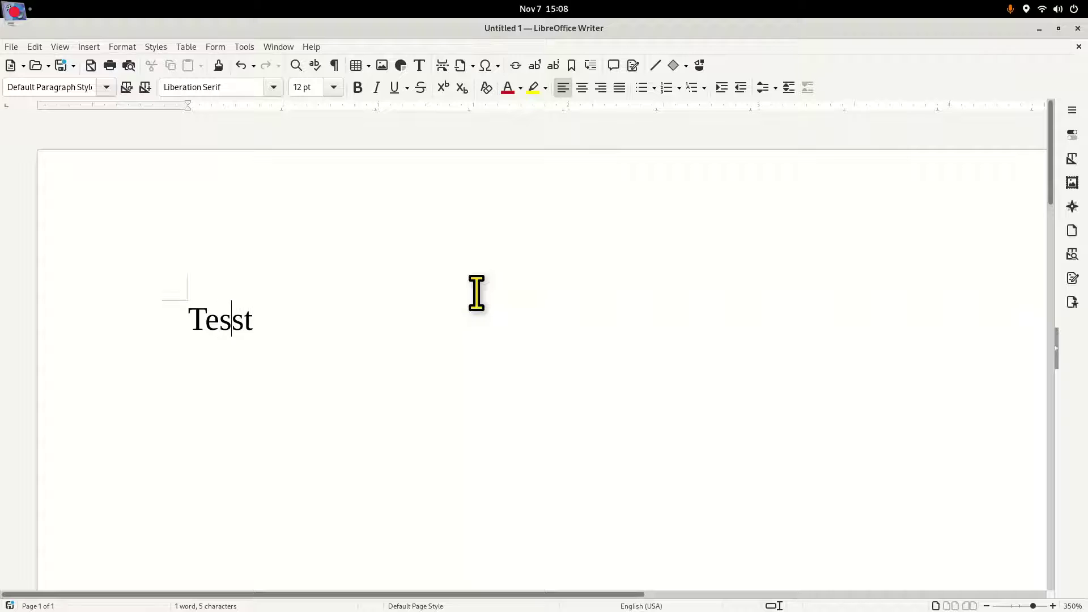
key(End)
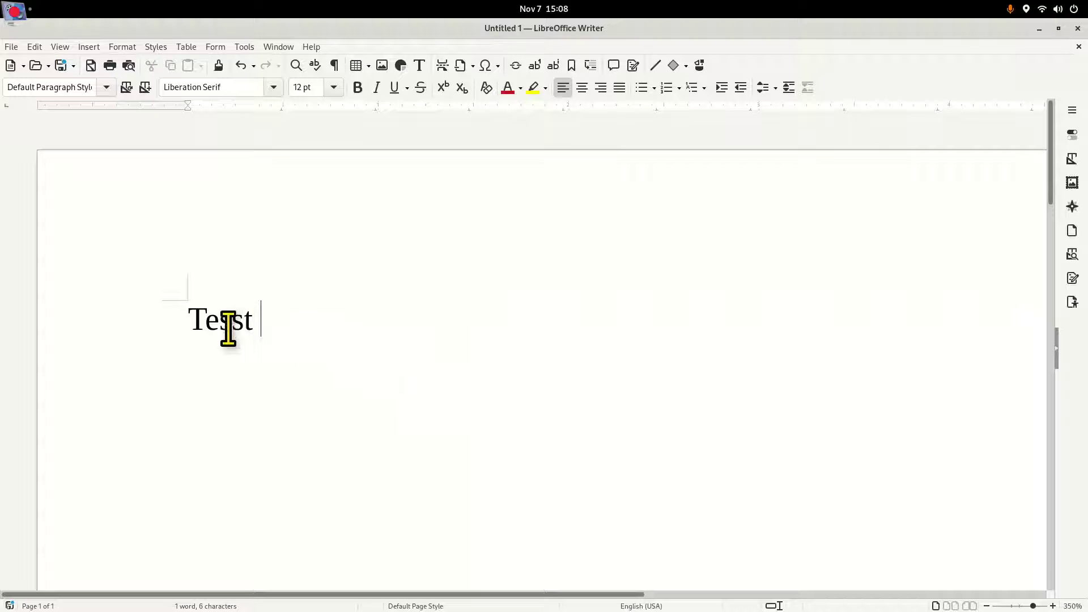
key(Home)
key(shift+Right)
key(shift+Right)
key(shift+Right)
key(shift+Right)
key(shift+Right)
key(shift+Right)
text(t)
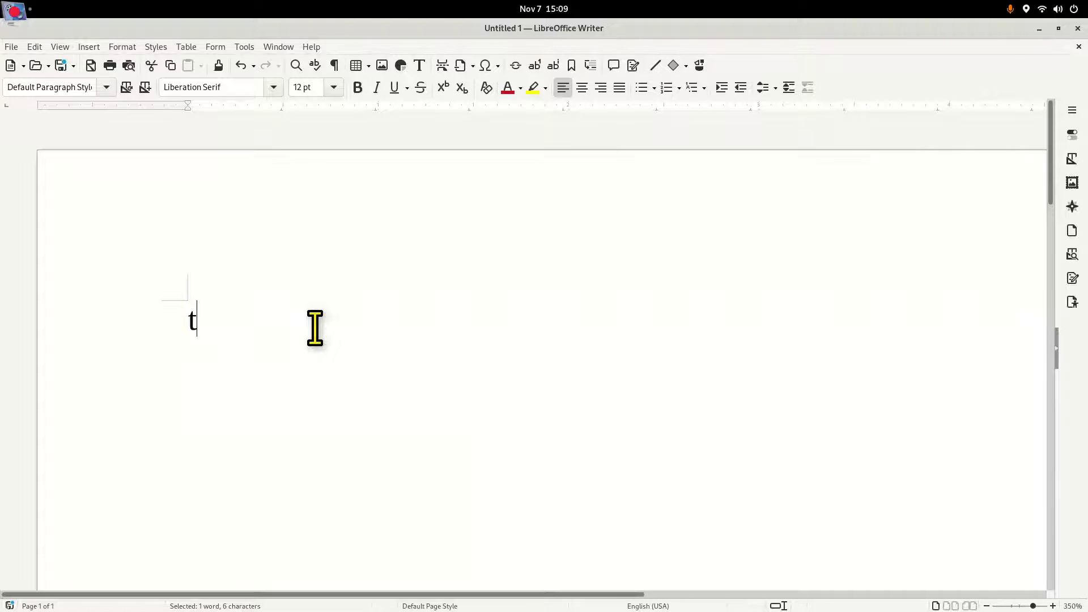
text(ess)
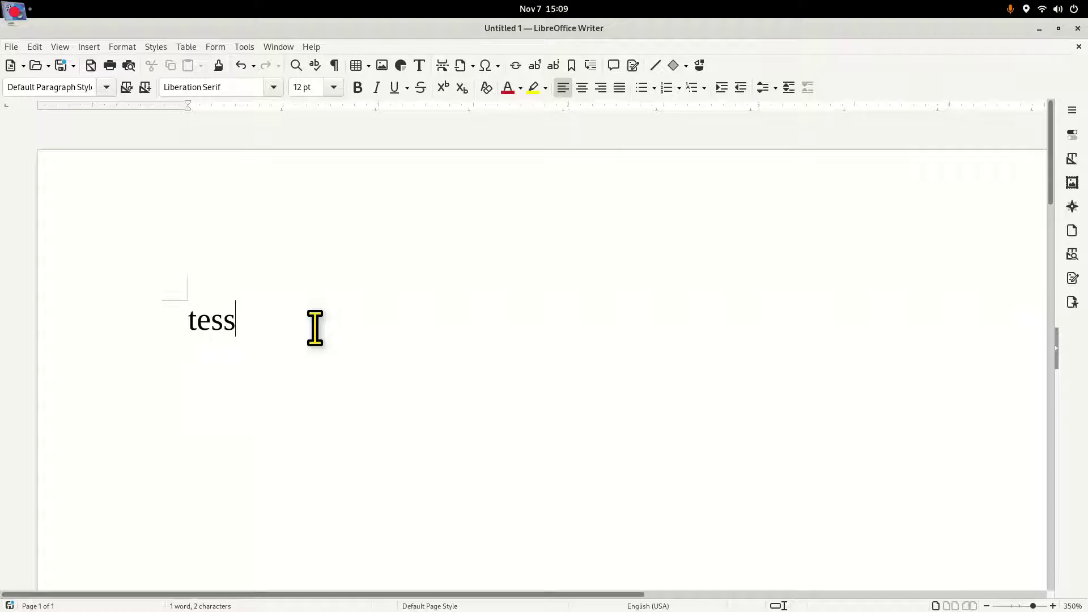
text(t)
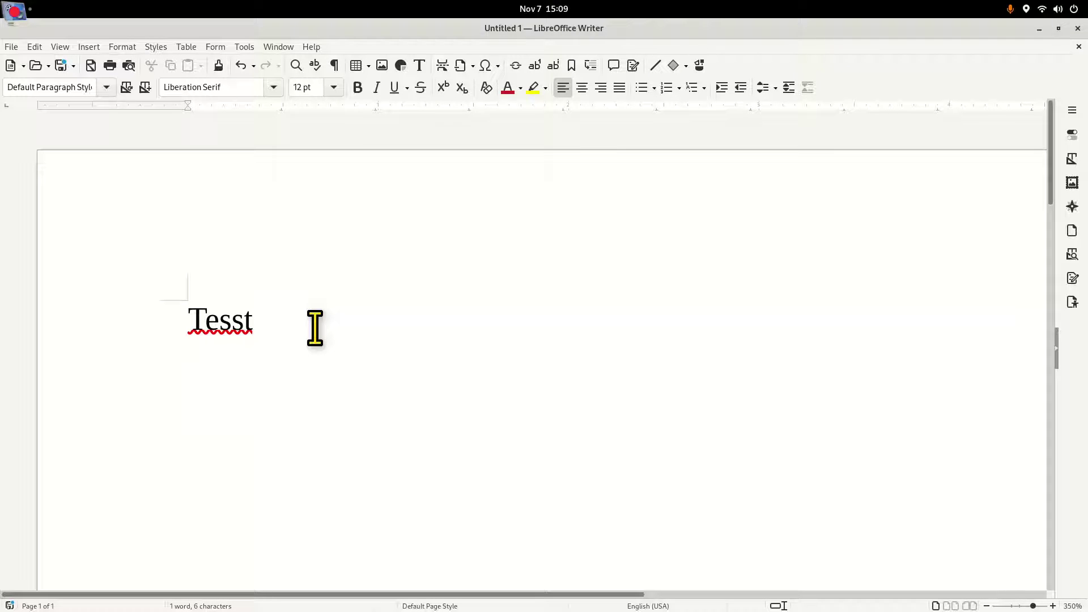
Replace the misspelled word "Tesst" with the suggested spelling "Tests".
right_click(223, 322)
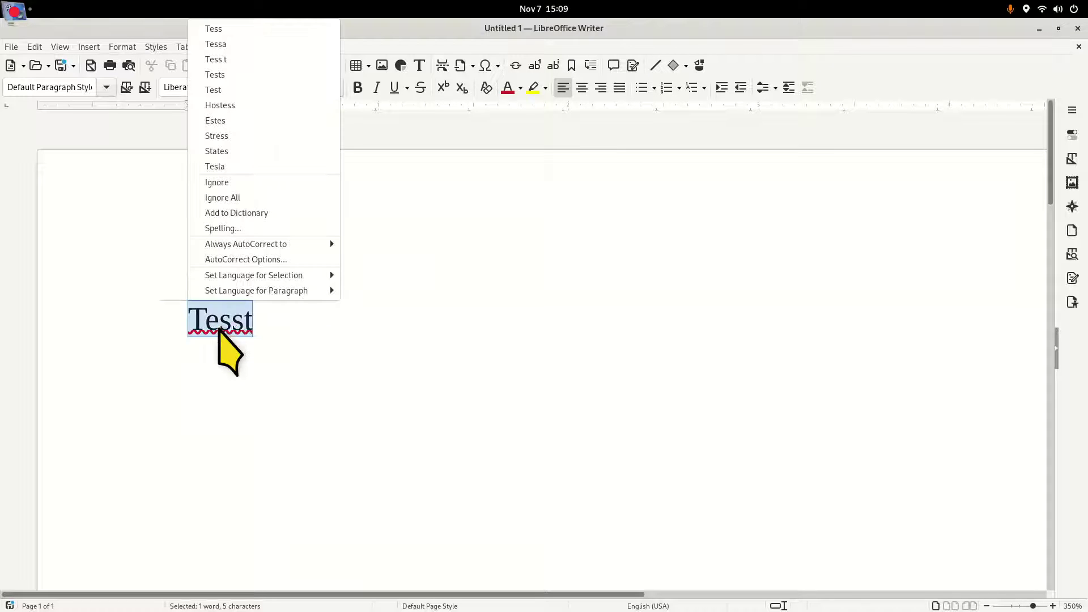
click(257, 76)
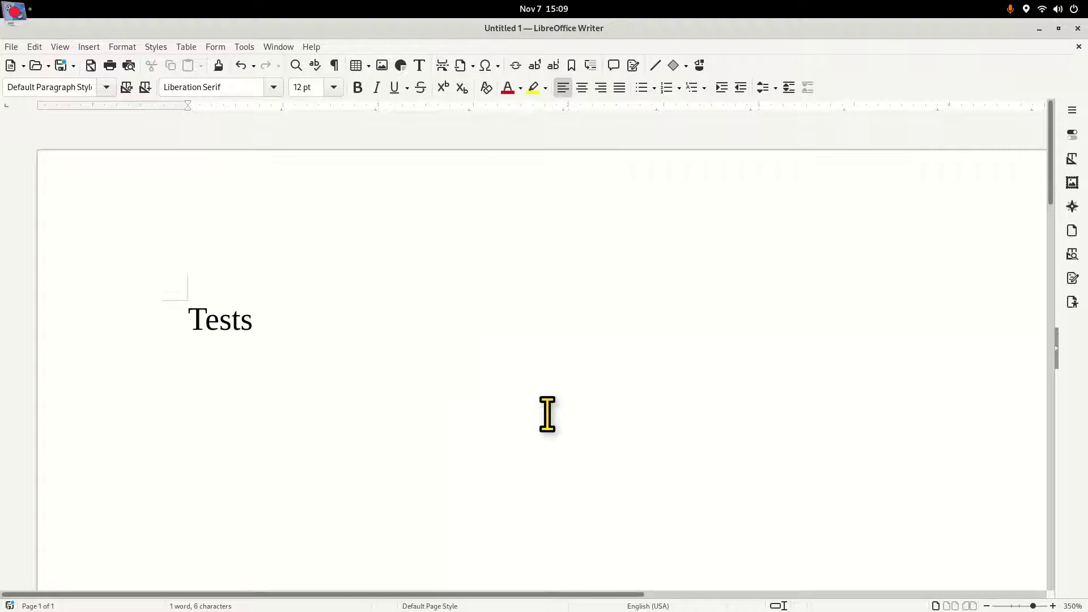
scroll(553, 422, up, 2)
scroll(553, 422, down, 5)
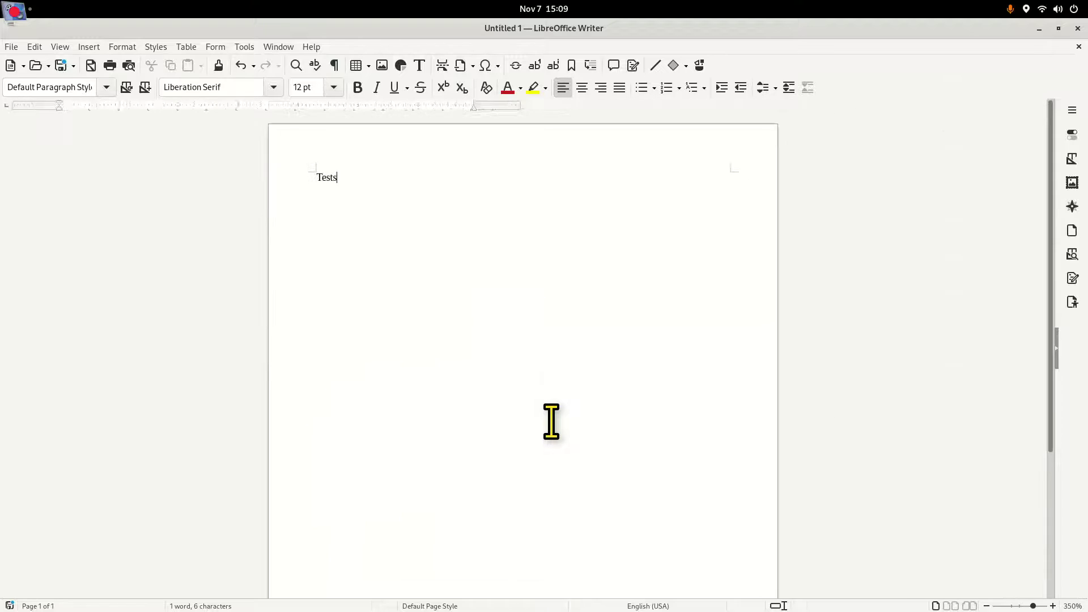
scroll(553, 422, up, 3)
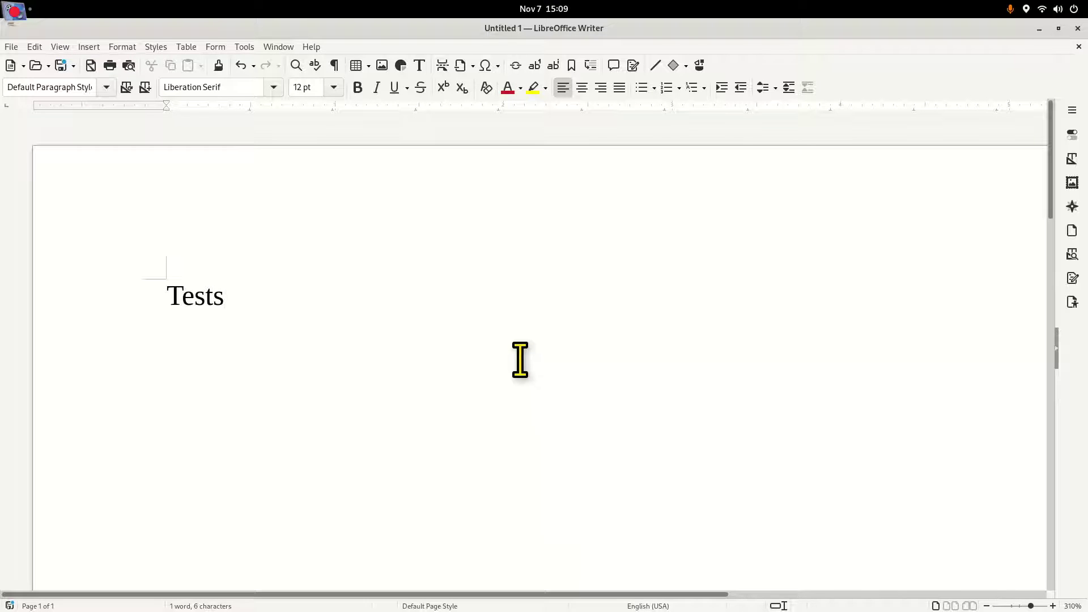
Restore the Writer window from its maximized state and reposition it on the desktop.
drag(757, 28, 754, 68)
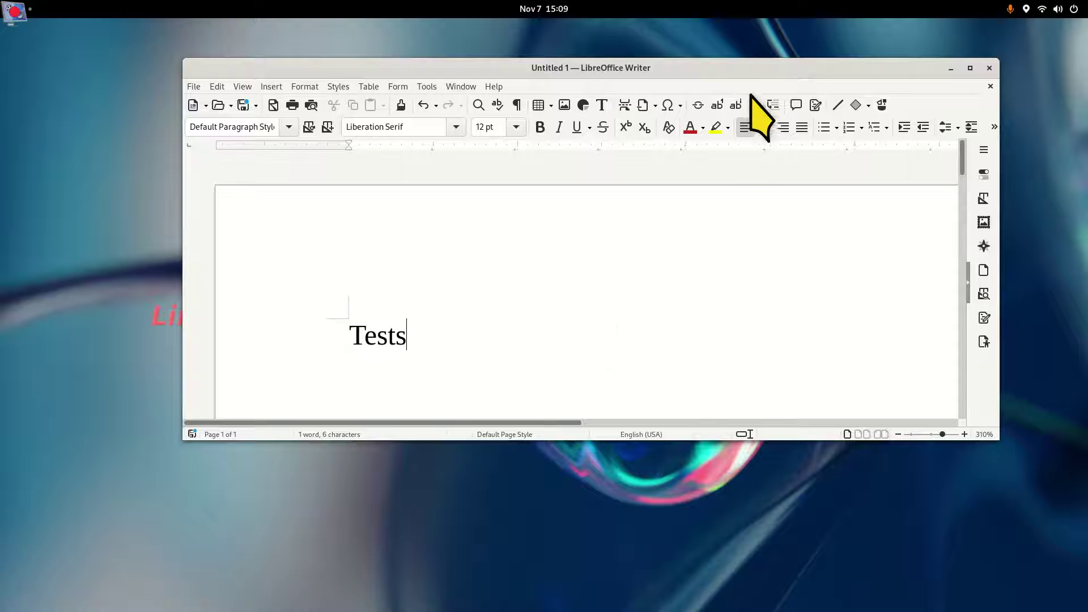
drag(739, 67, 653, 73)
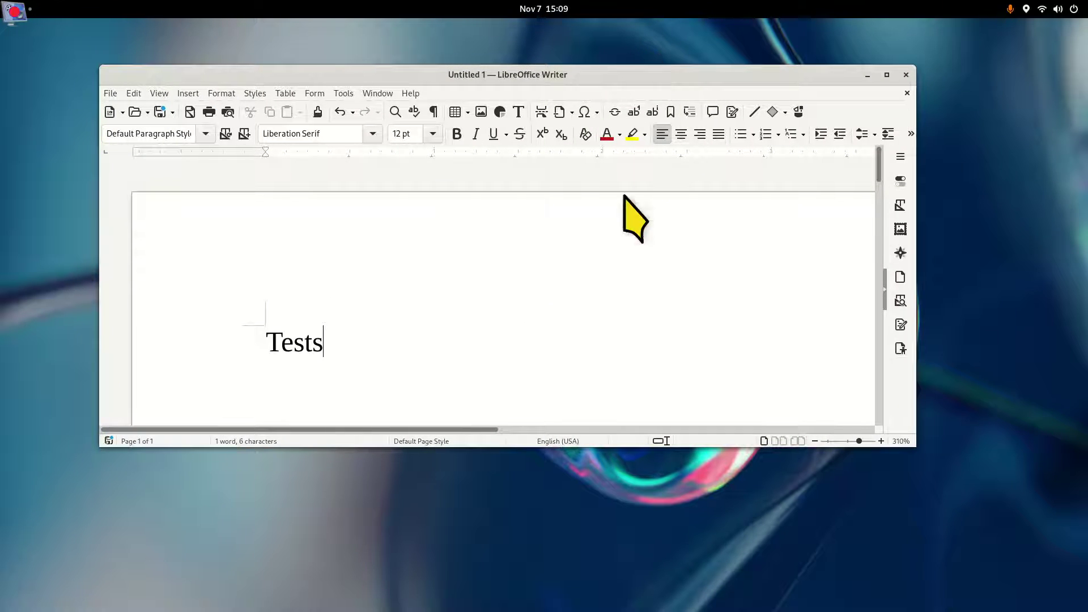
ctrl+scroll(602, 349, down, 2)
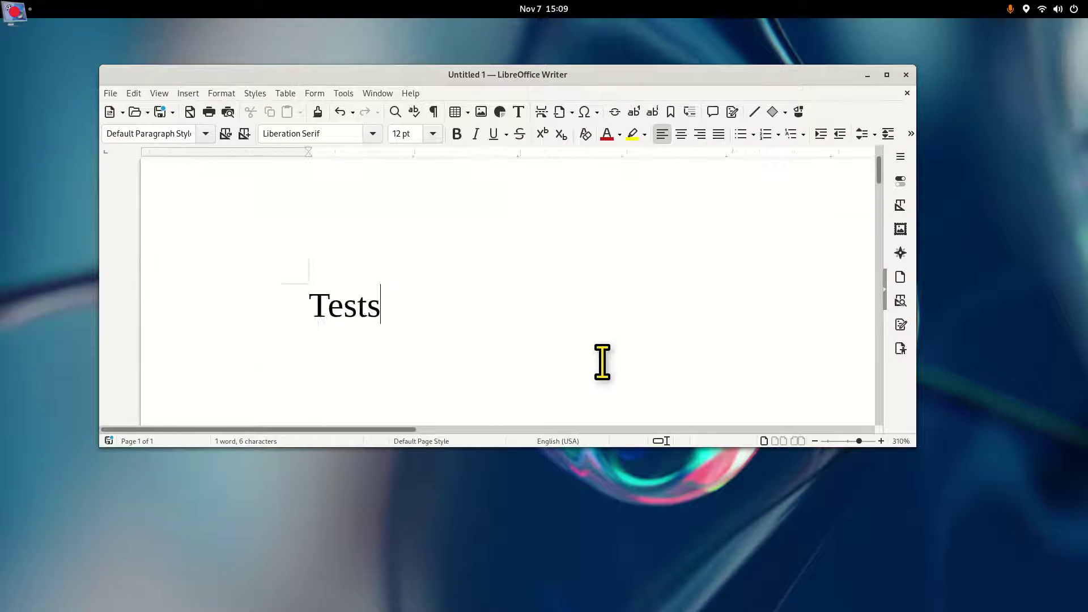
ctrl+scroll(601, 361, up, 2)
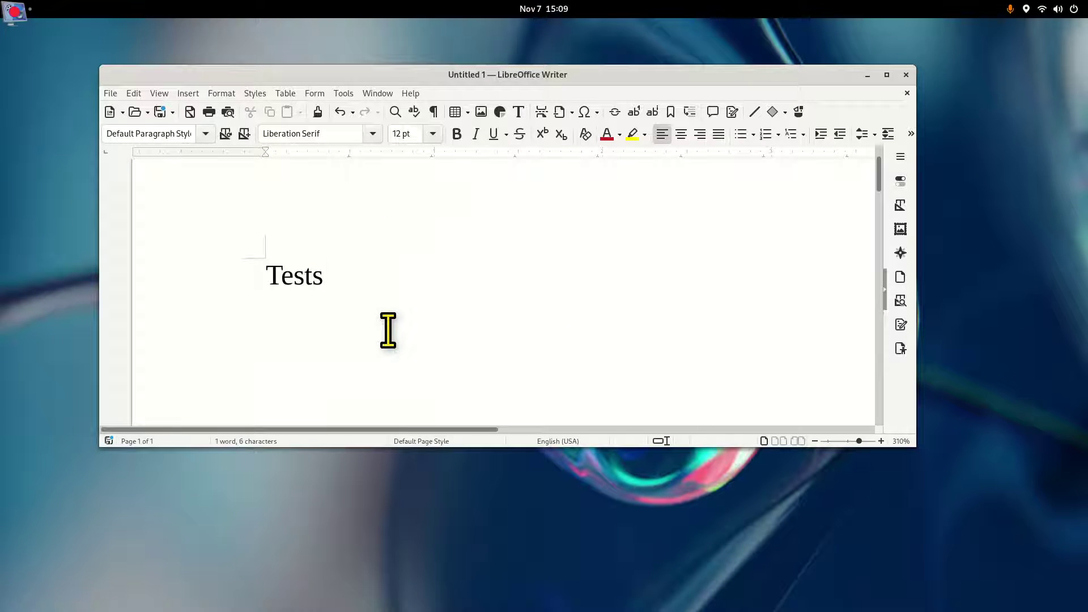
Set the font size of the word "Tests" to 14 pt and close the document without saving.
drag(272, 277, 350, 284)
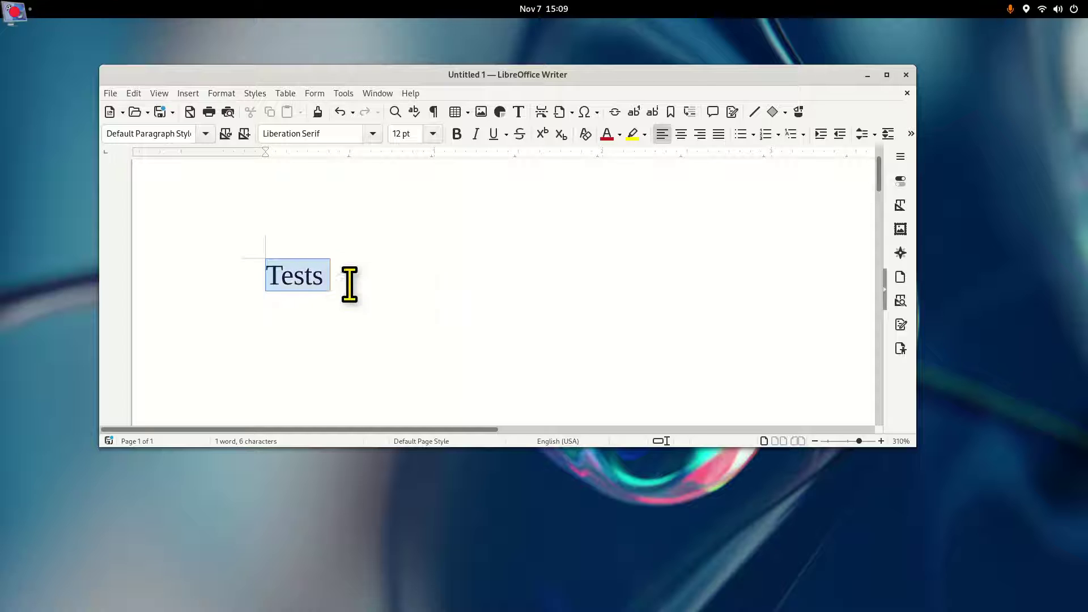
click(433, 133)
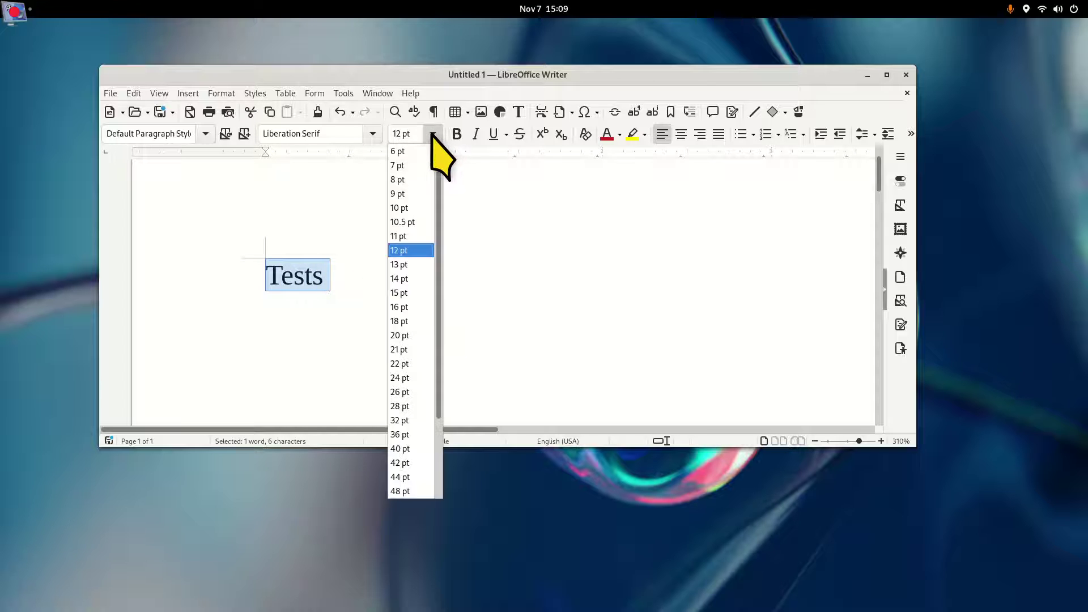
click(411, 279)
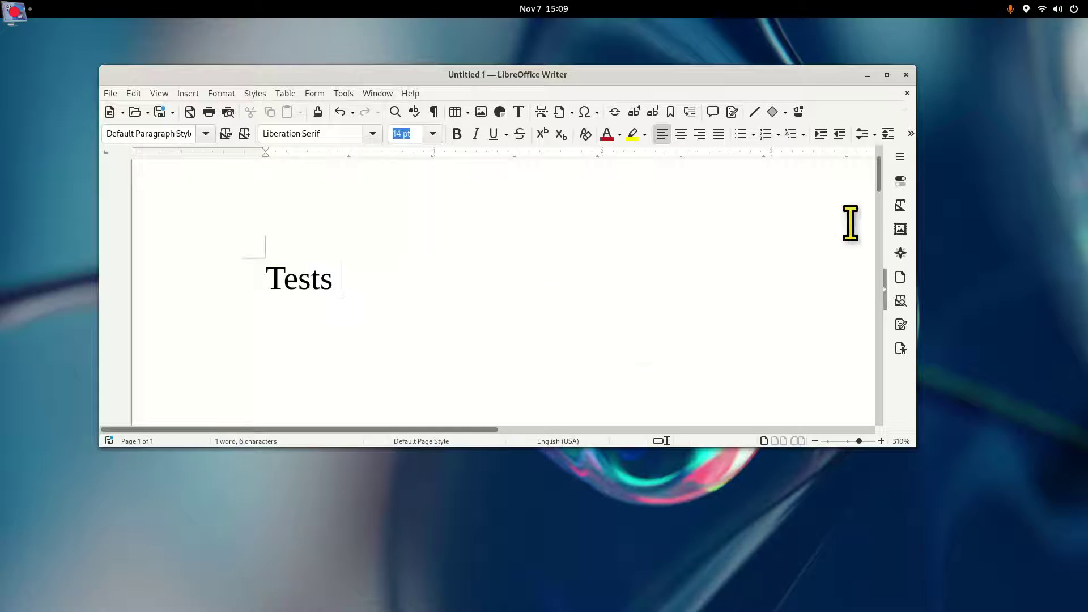
click(907, 93)
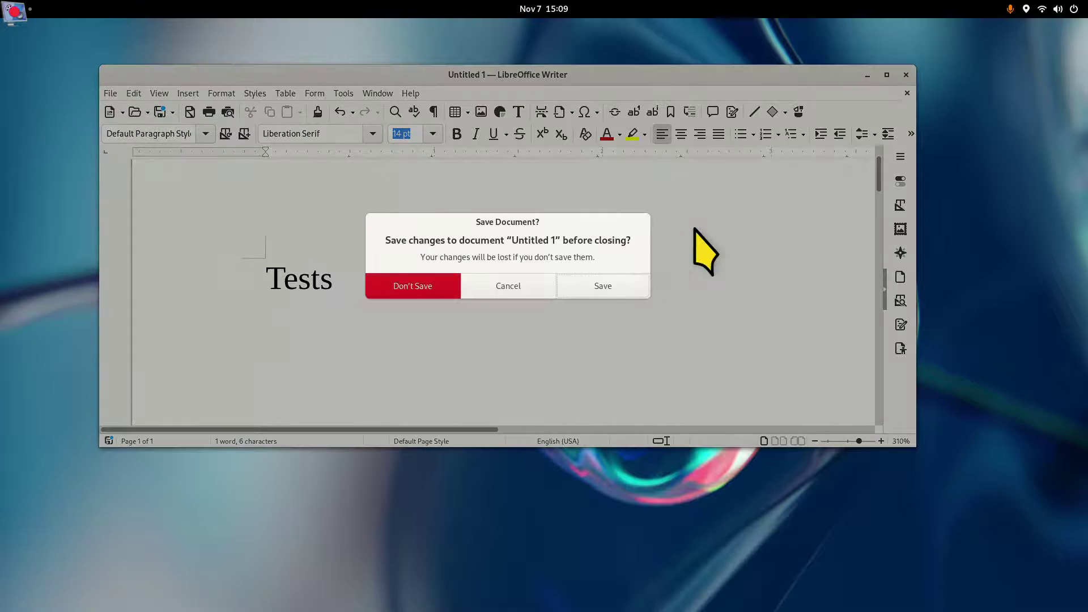
click(384, 294)
Show all installed applications and look over the quick settings for sound, Wi-Fi, power mode and dark style.
key(super)
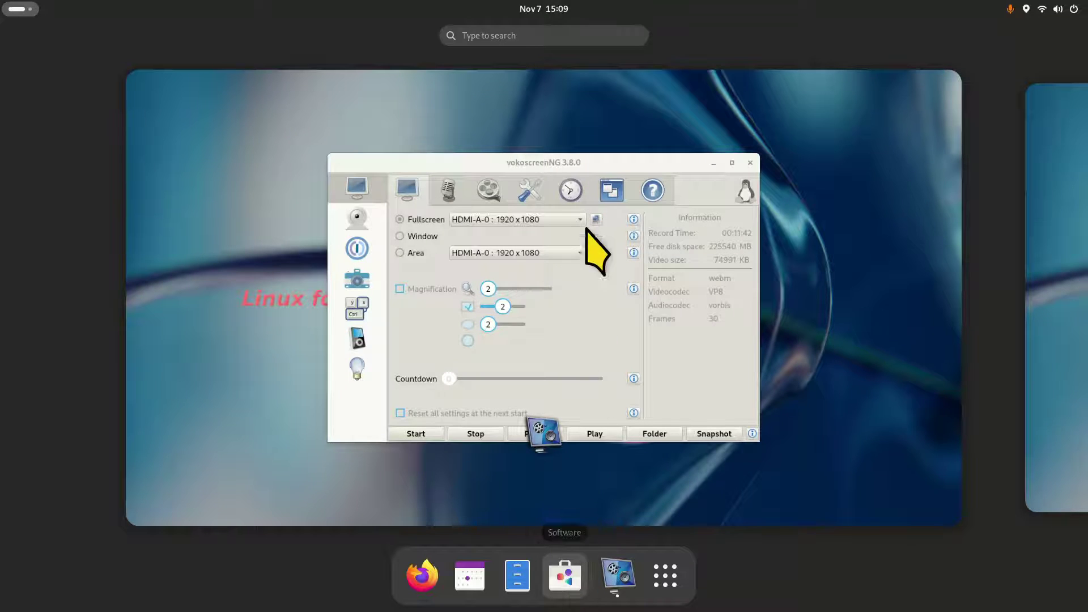
click(664, 573)
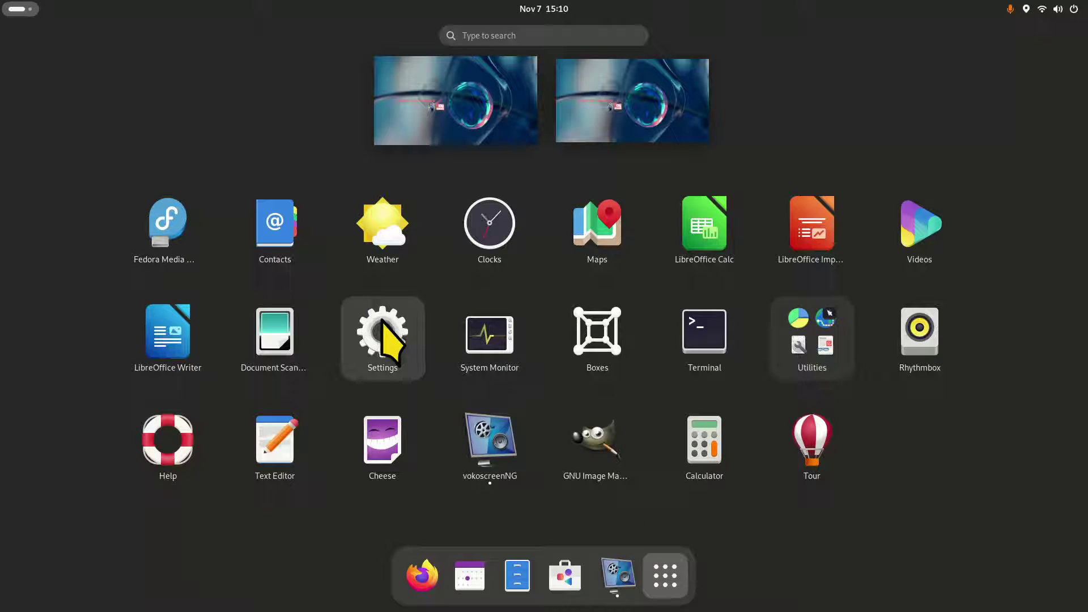
click(1064, 9)
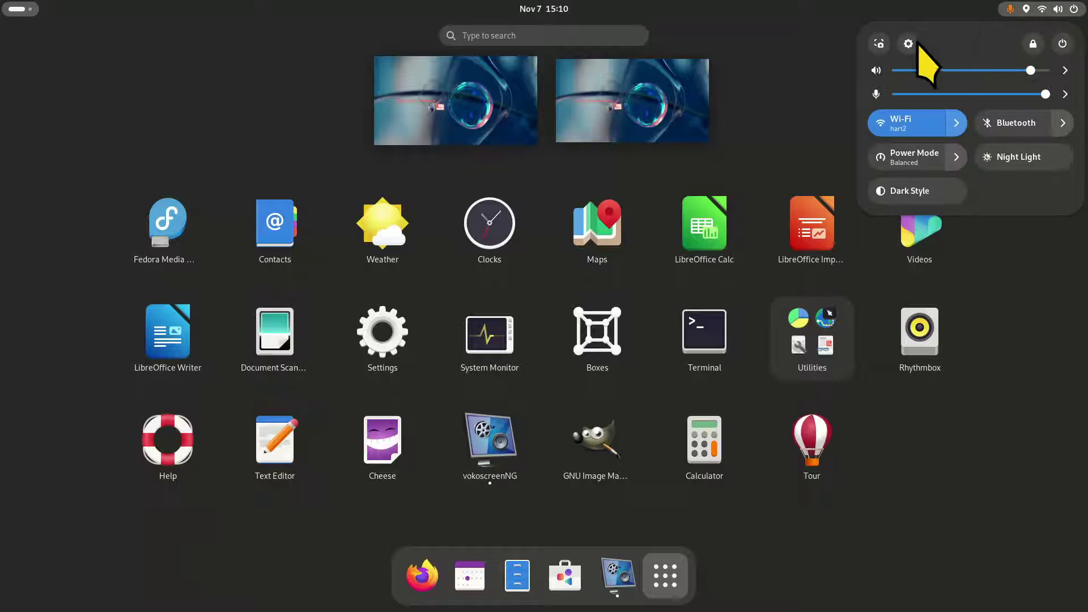
click(969, 510)
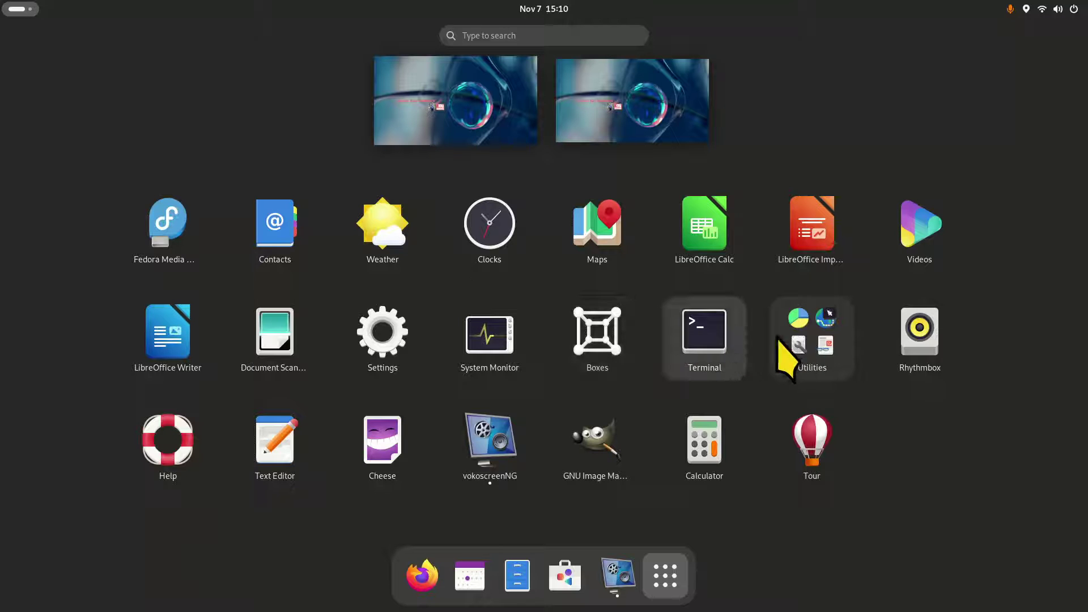
Browse both pages of the Utilities application folder and close it.
click(824, 345)
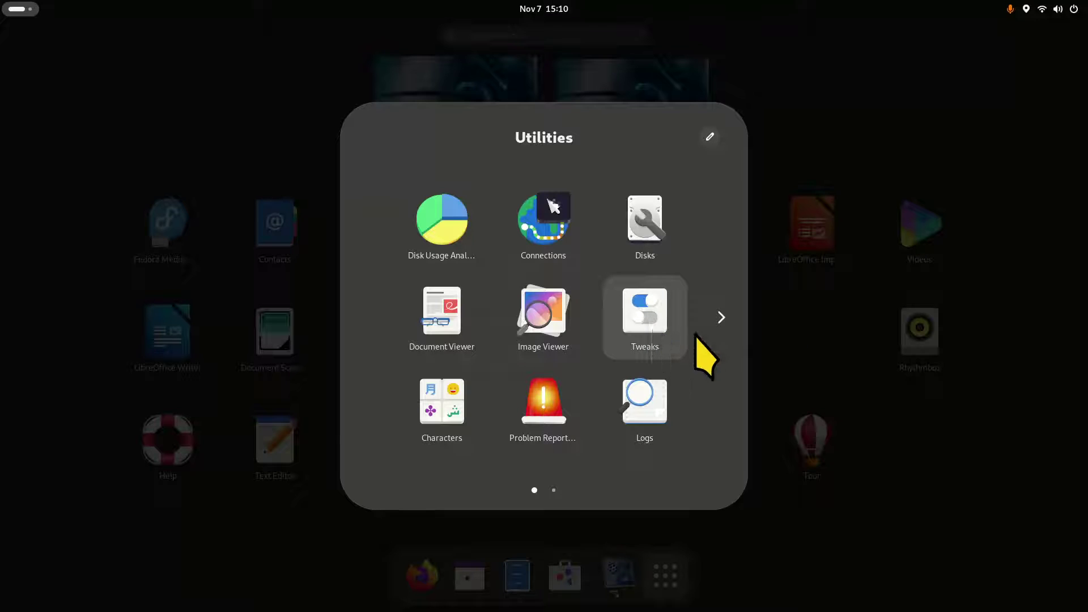
click(553, 489)
click(535, 490)
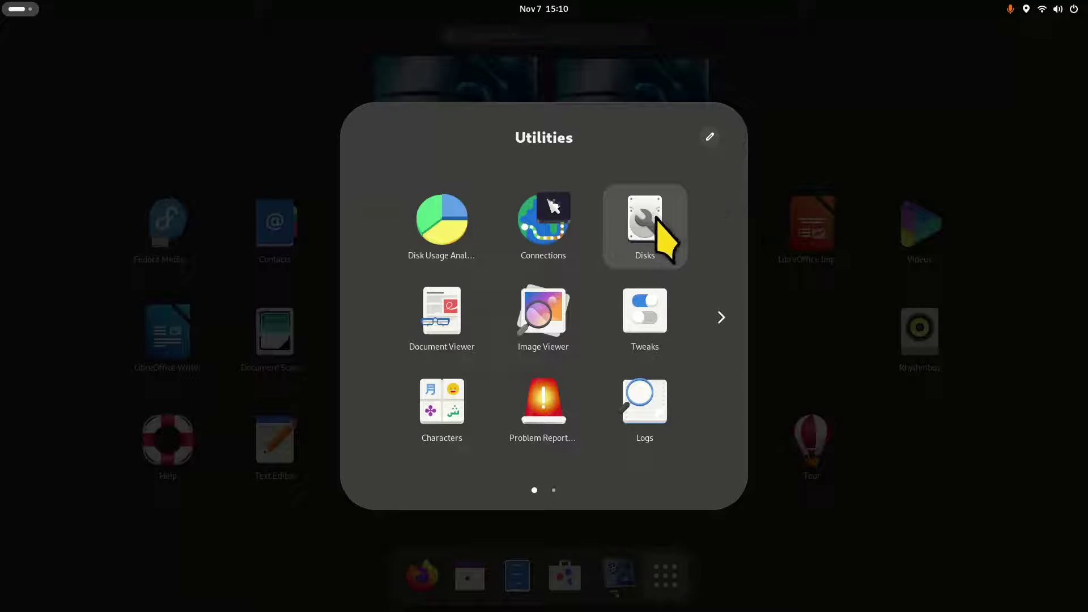
click(970, 472)
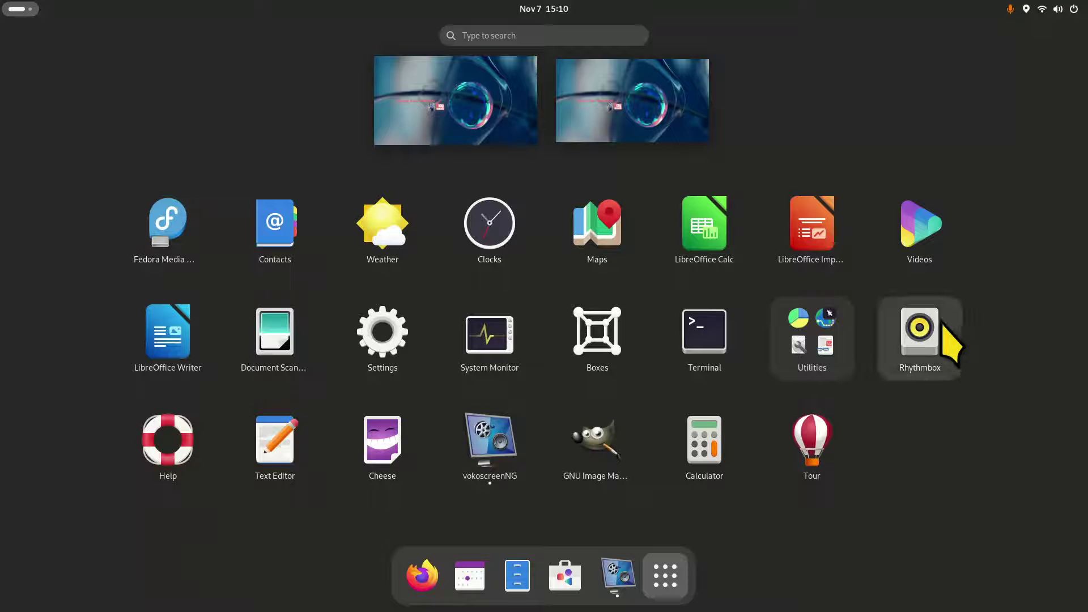
View the GNOME Help start page and close the Help window.
click(168, 445)
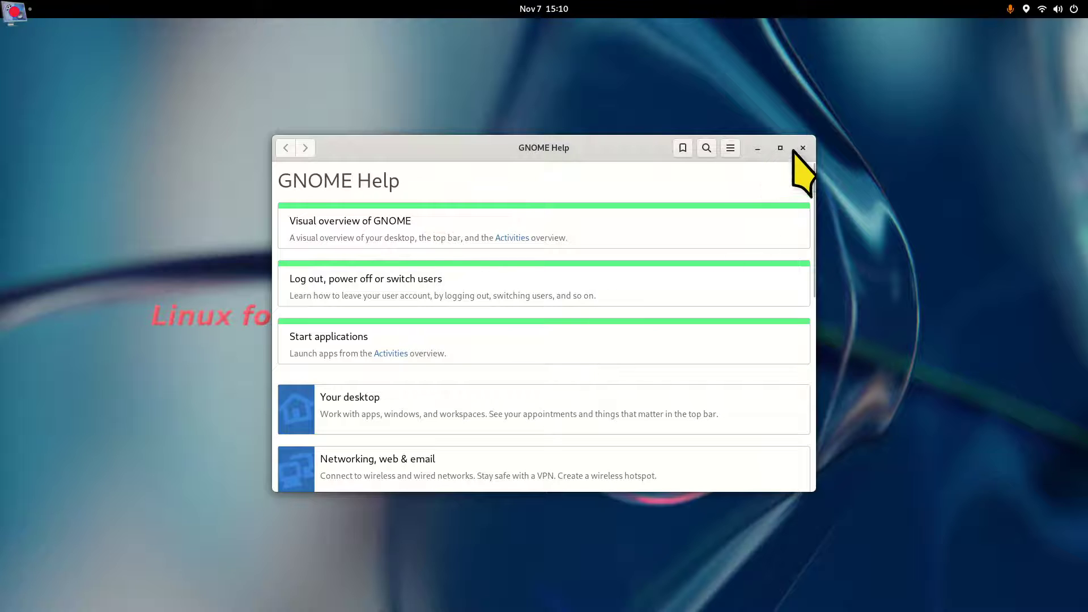
click(802, 148)
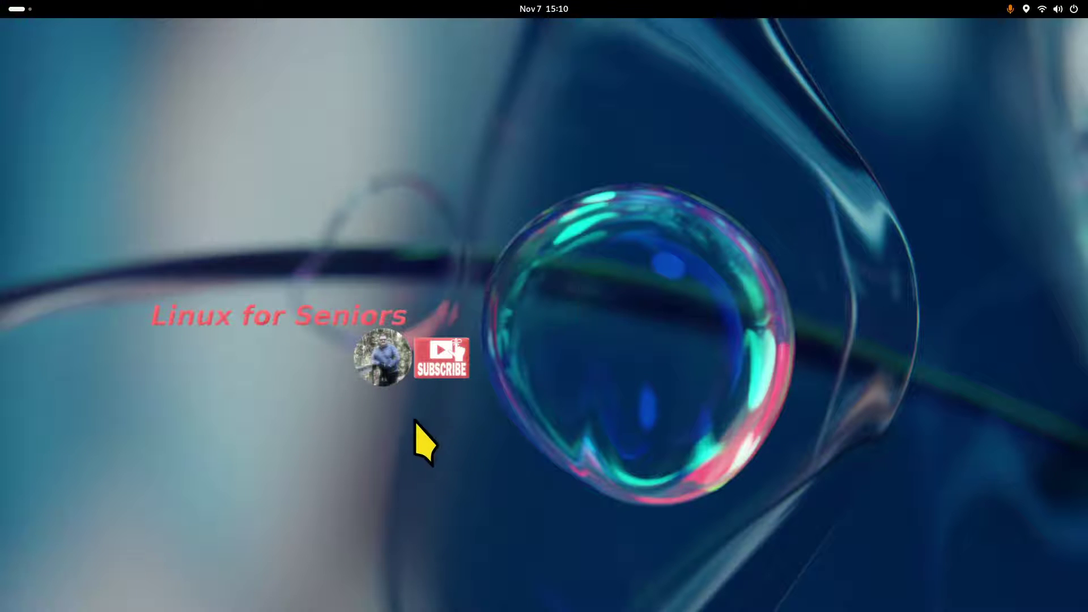
Pin Calculator and Tour to the dash from the application grid, placing Tour before Firefox and Calculator after it.
key(super)
click(665, 576)
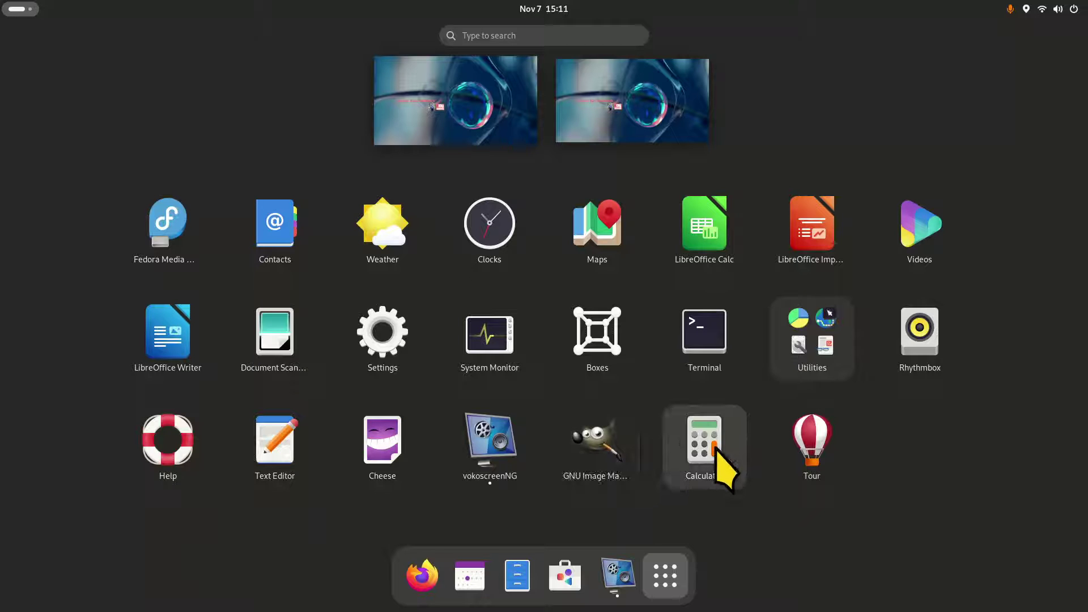
drag(708, 440, 400, 573)
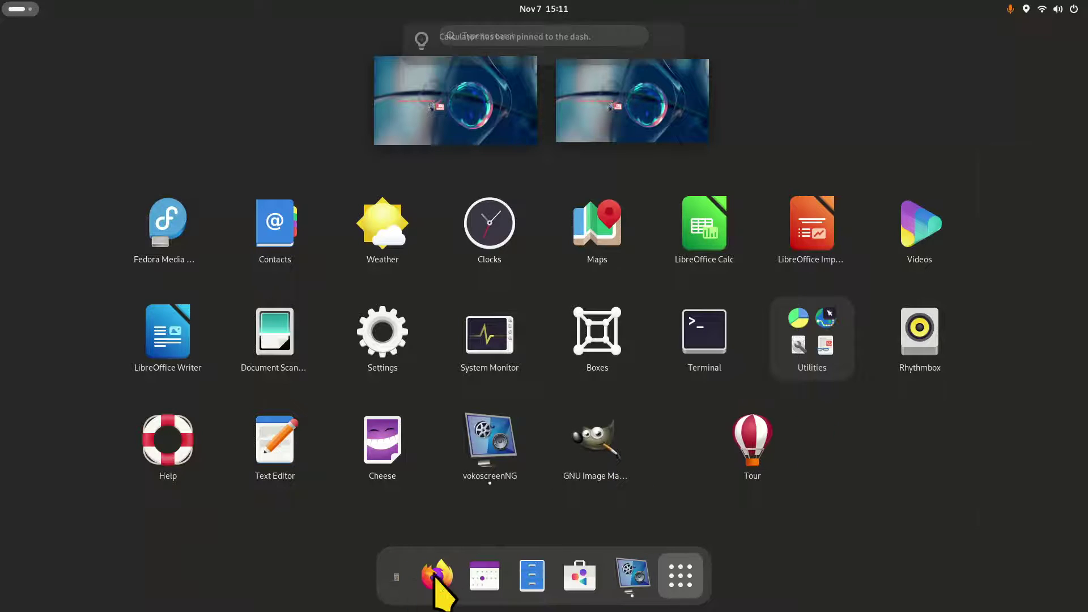
drag(709, 457, 513, 592)
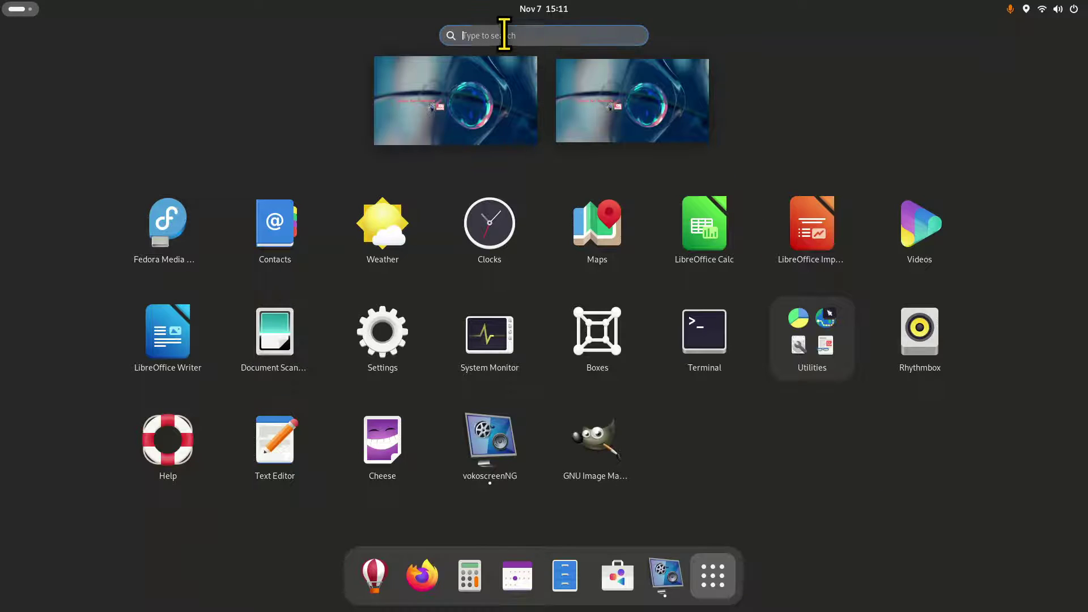
Search the overview for "cal", clear the search, and leave the application grid.
text(cal)
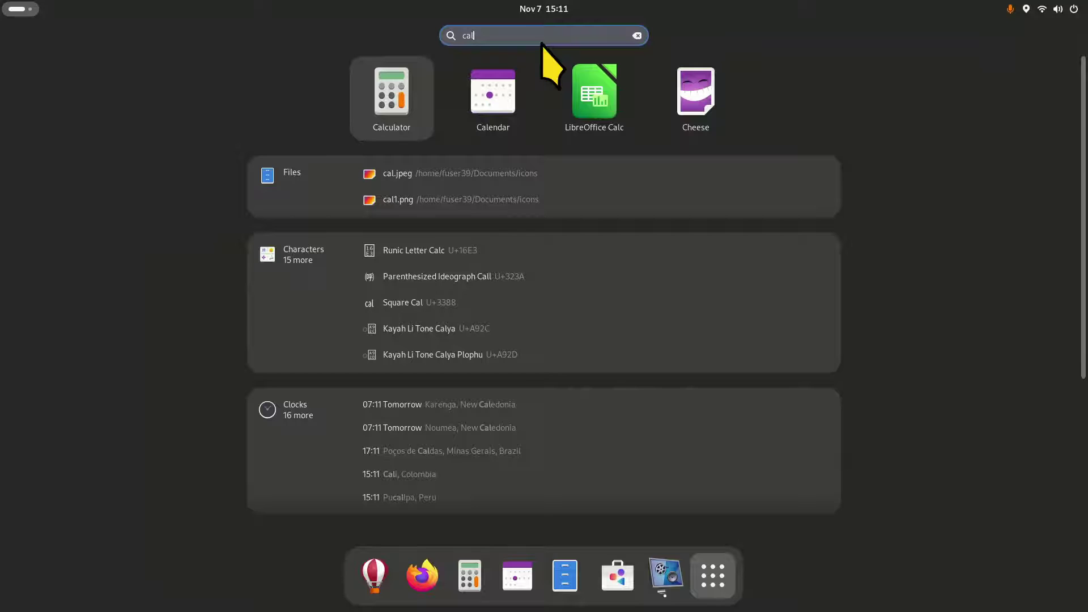
key(Escape)
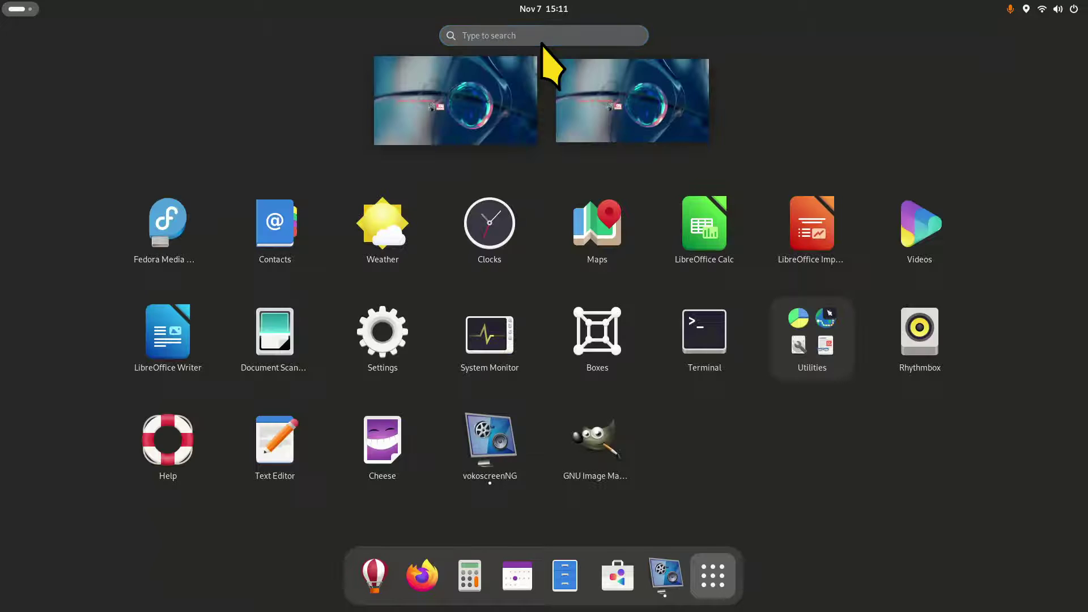
key(Escape)
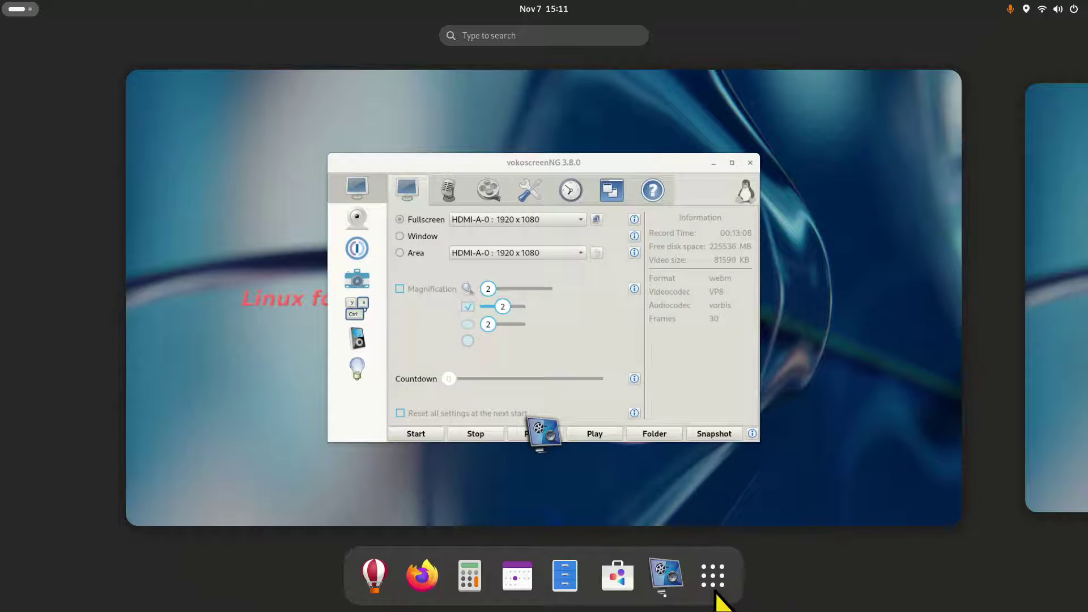
Open the Files file manager, check its version in the About information, and close that dialog.
click(565, 575)
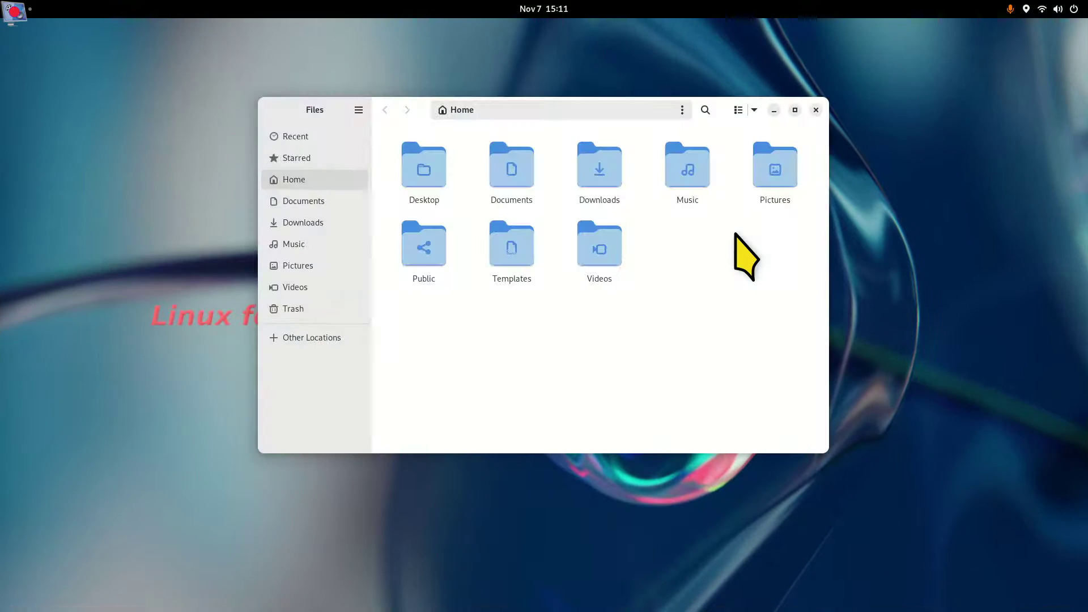
click(358, 109)
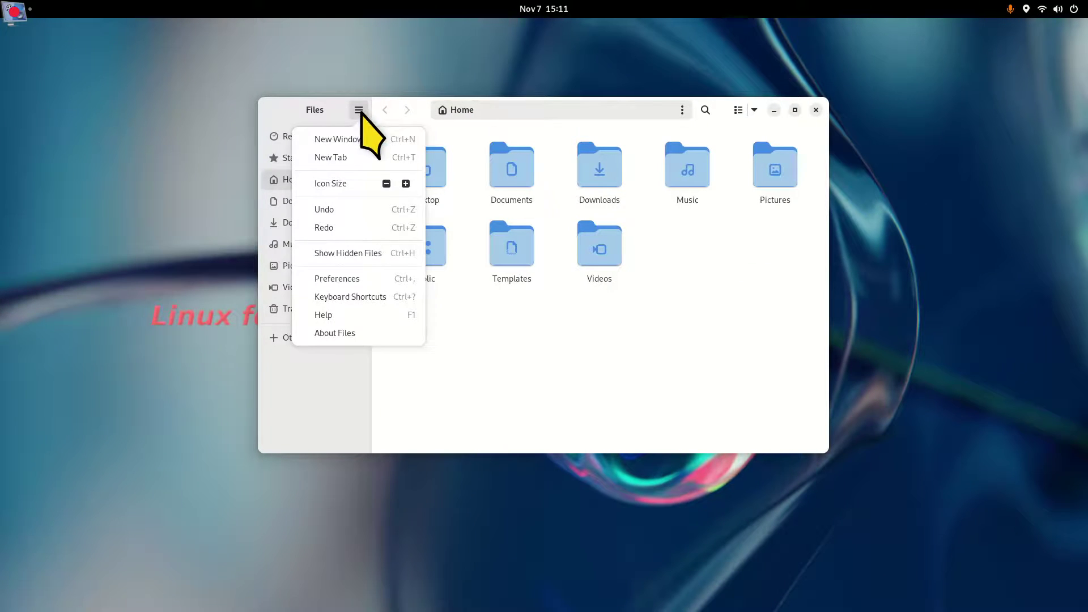
click(367, 330)
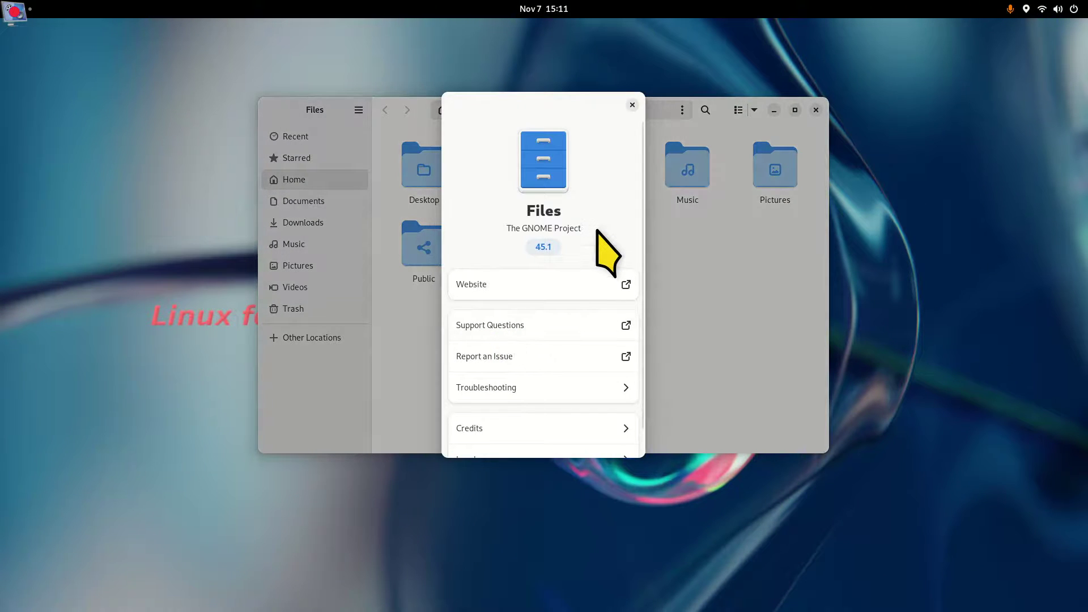
click(632, 105)
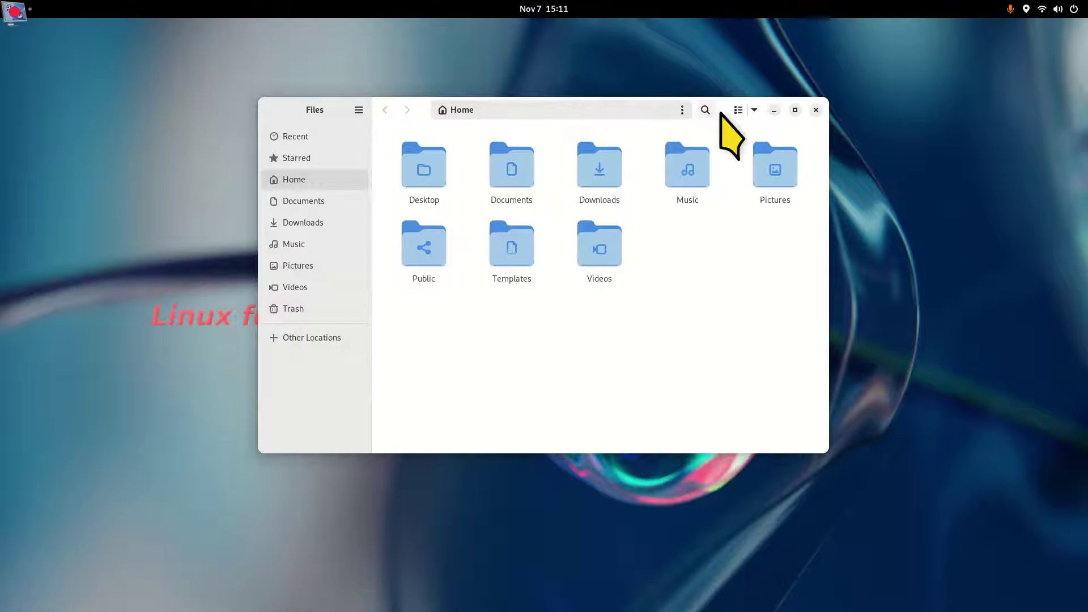
Reposition the Files window on the desktop and make the Home folder icons one size smaller.
drag(658, 110, 561, 120)
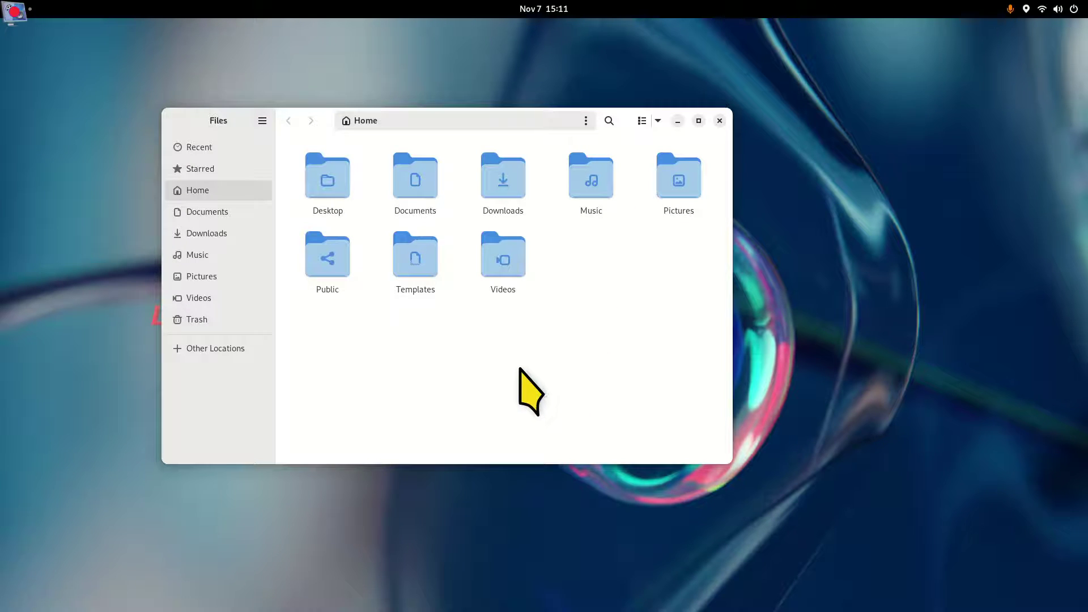
key(ctrl+minus)
key(ctrl+plus)
key(ctrl+plus)
key(ctrl+minus)
key(ctrl+minus)
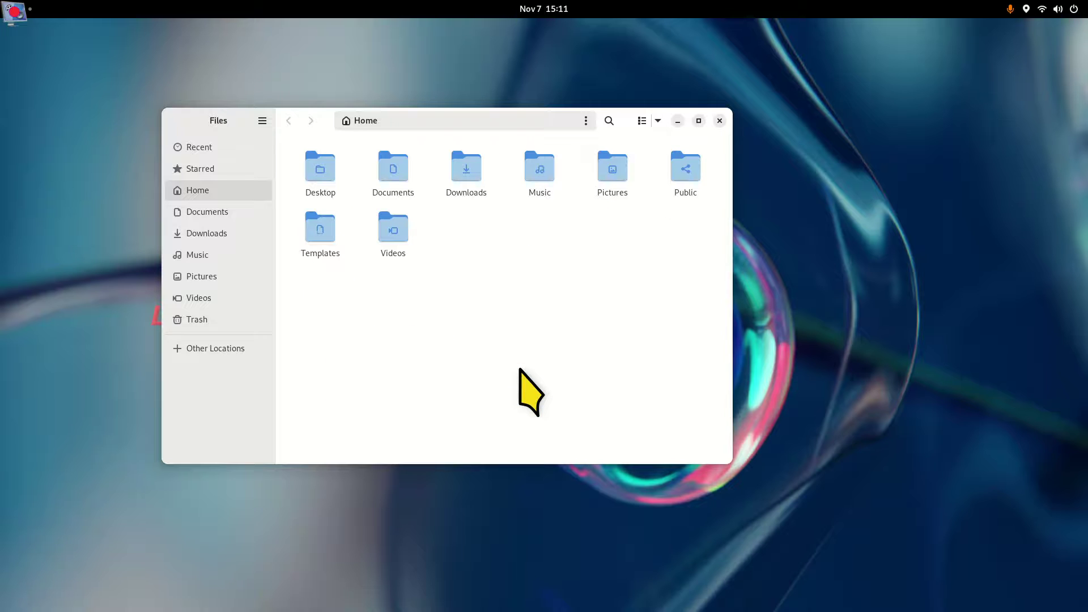
Open cabbage.txt from the Documents folder and place the Text Editor window over the Files window.
double_click(393, 167)
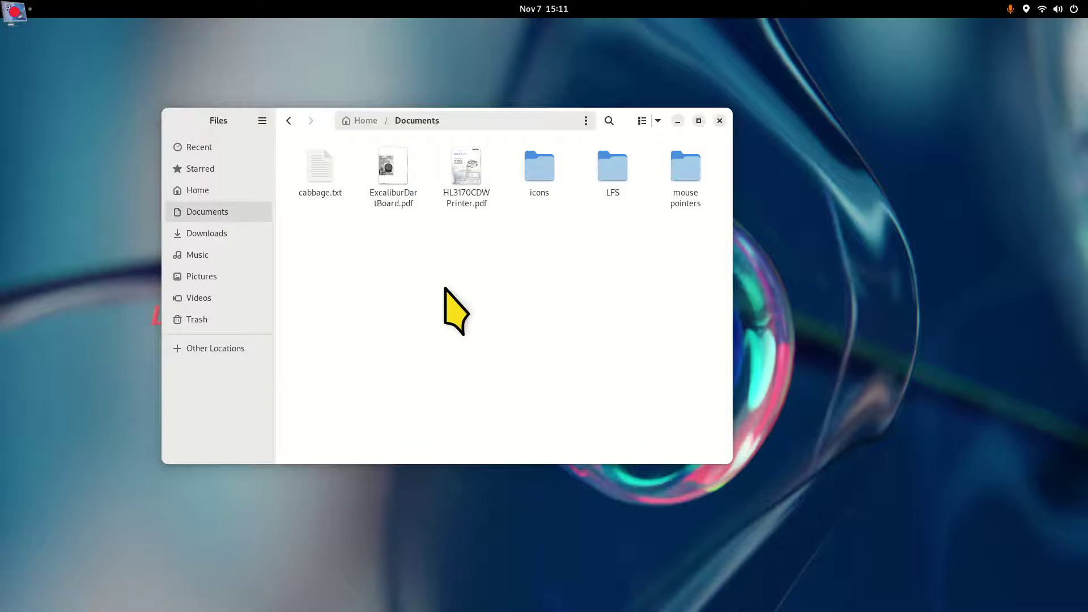
double_click(328, 172)
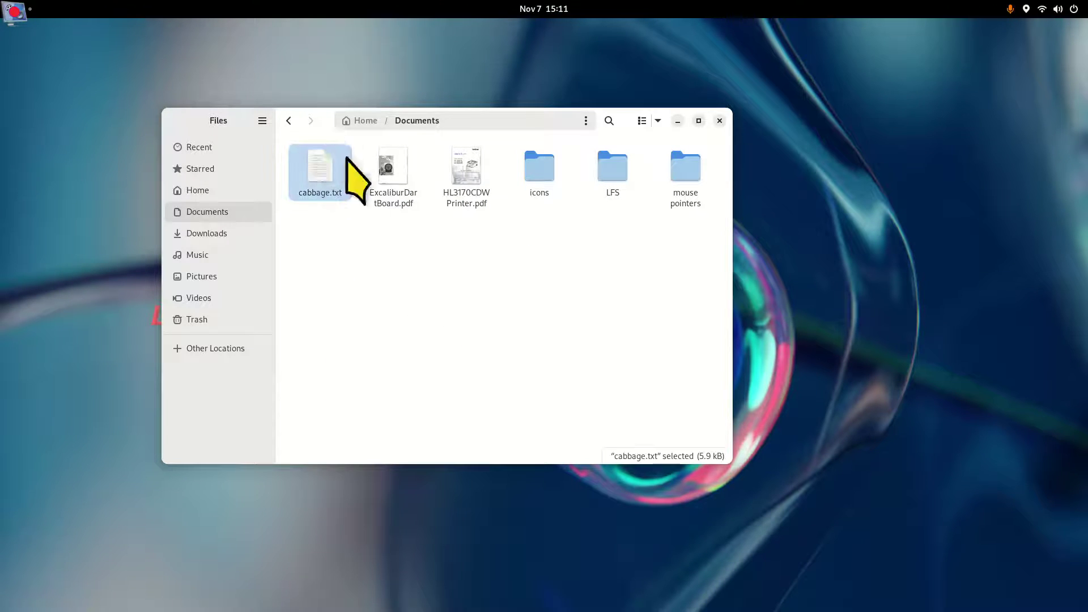
drag(260, 29, 521, 171)
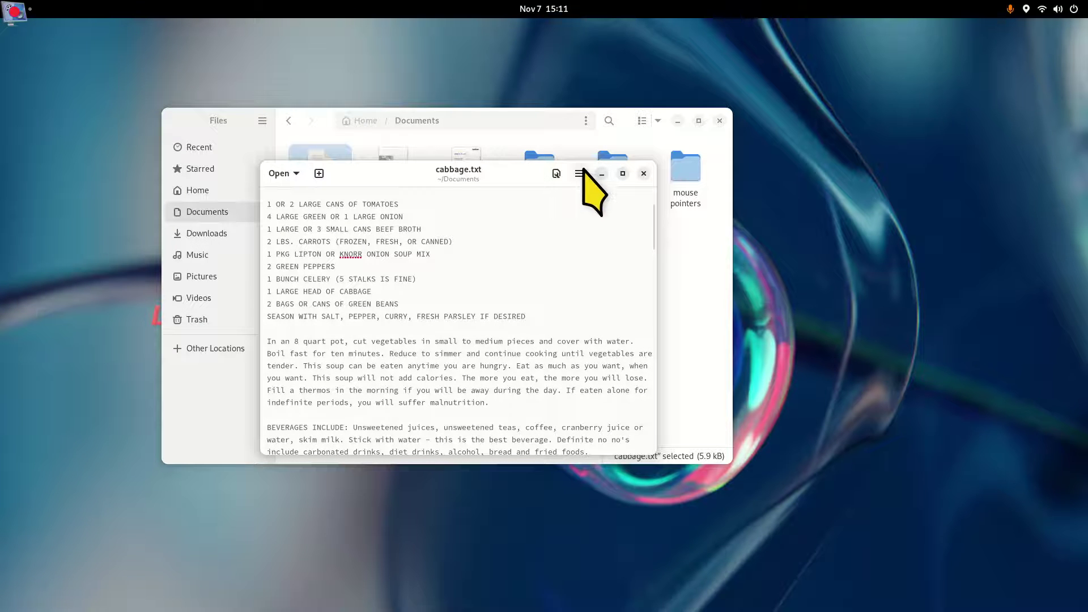
Check the Text Editor version in its About information and close the dialog.
click(579, 172)
click(566, 477)
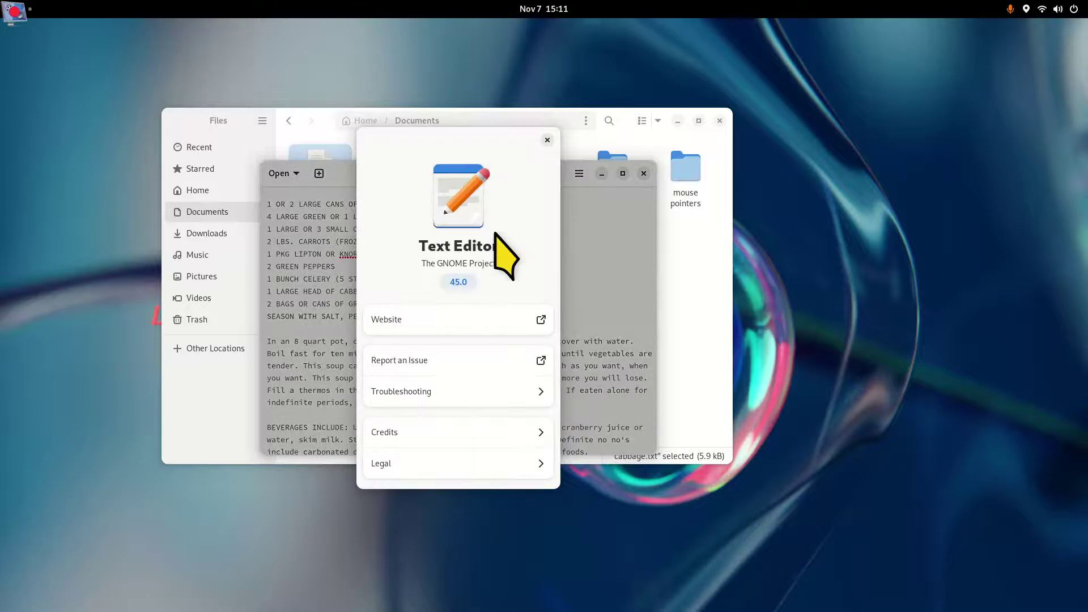
click(546, 140)
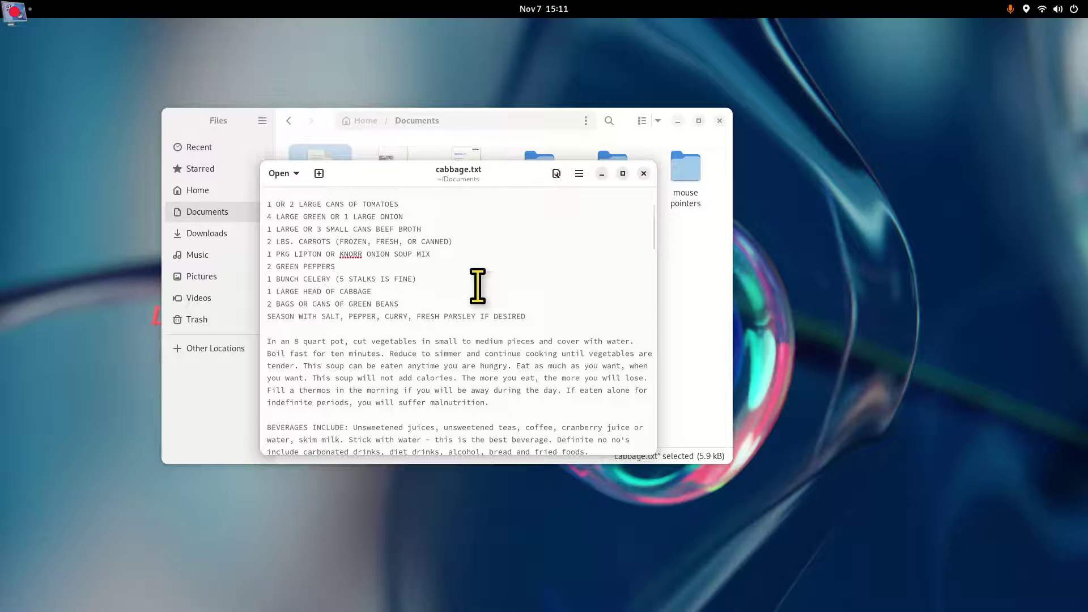
Return to the beginning of cabbage.txt and enlarge its text to a comfortable reading size.
scroll(477, 285, up, 3)
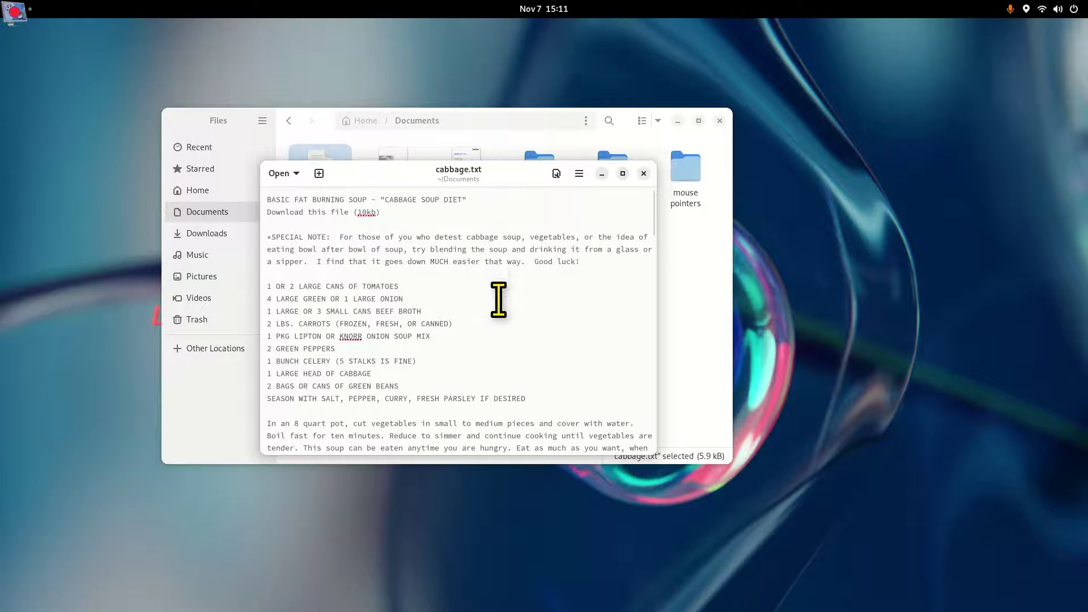
ctrl+scroll(498, 304, up, 4)
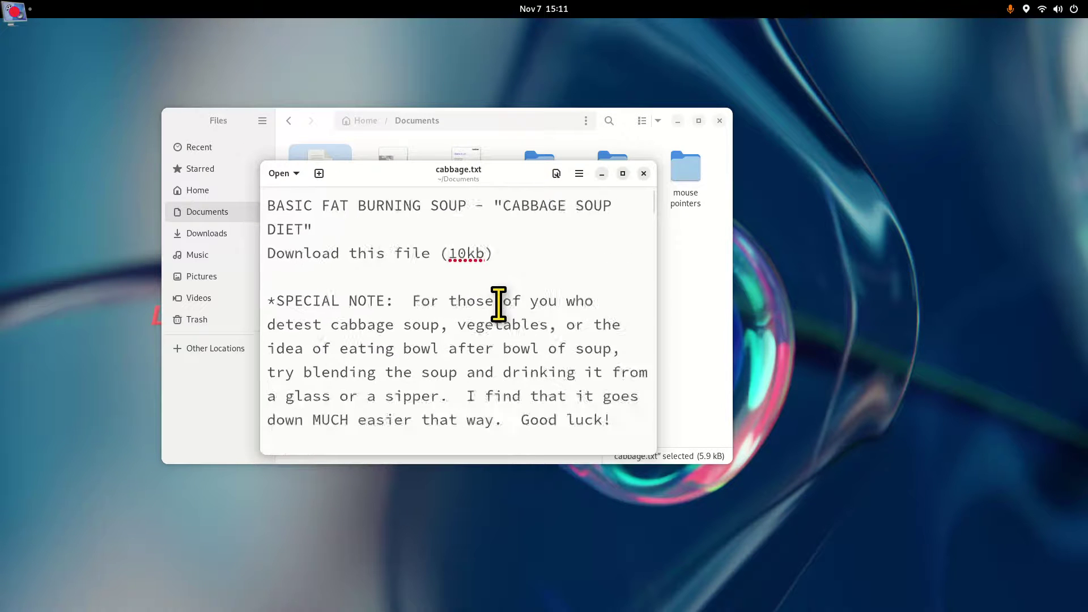
ctrl+scroll(498, 304, down, 1)
ctrl+scroll(499, 304, up, 3)
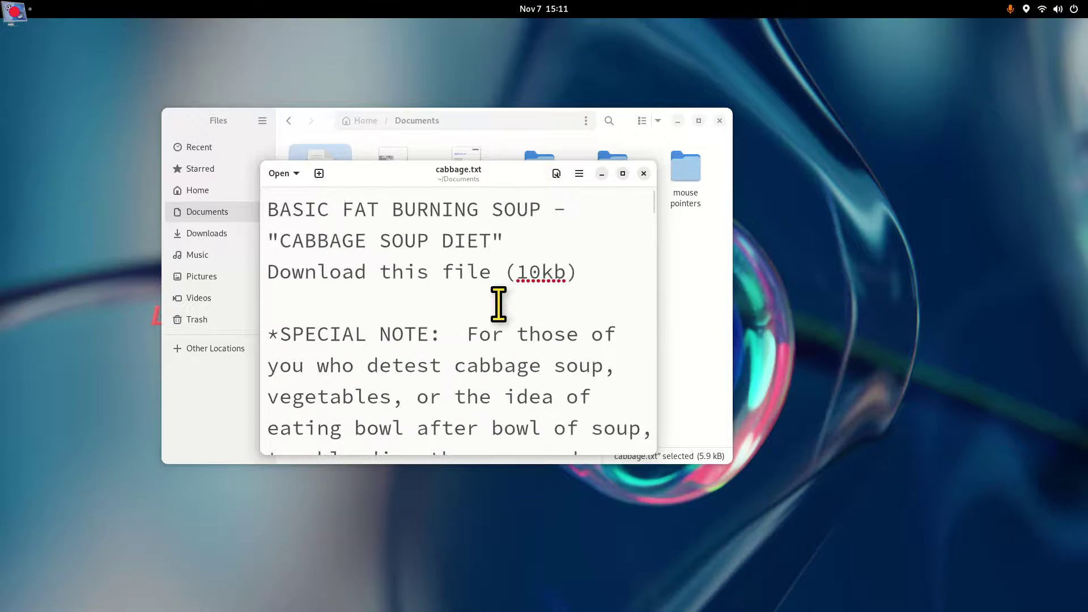
ctrl+scroll(498, 304, down, 4)
ctrl+scroll(499, 304, up, 2)
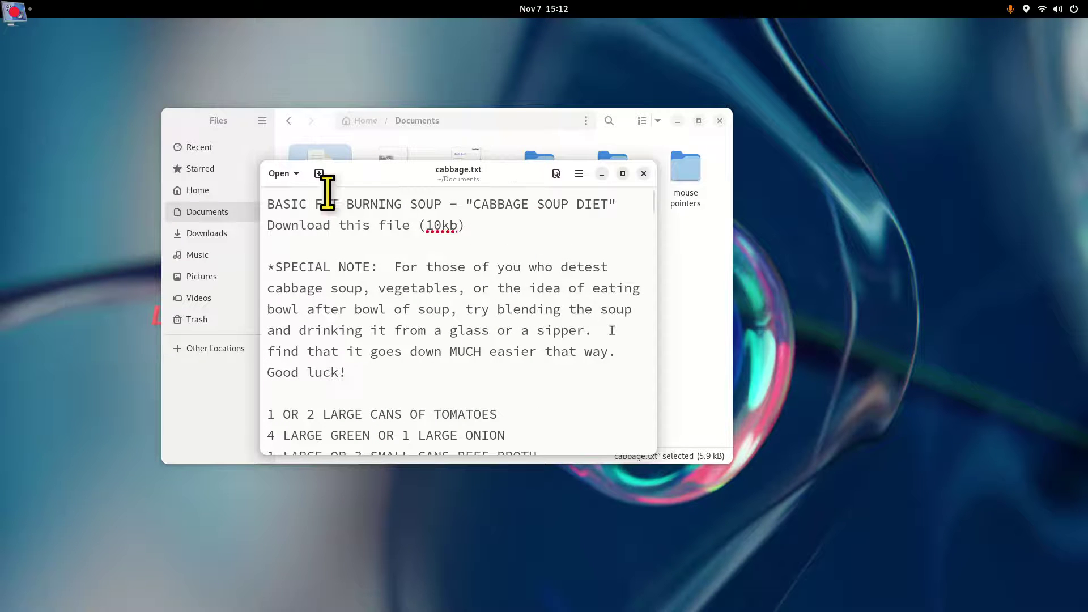
Maximize the Text Editor window and restore it to its previous size.
double_click(521, 170)
double_click(666, 30)
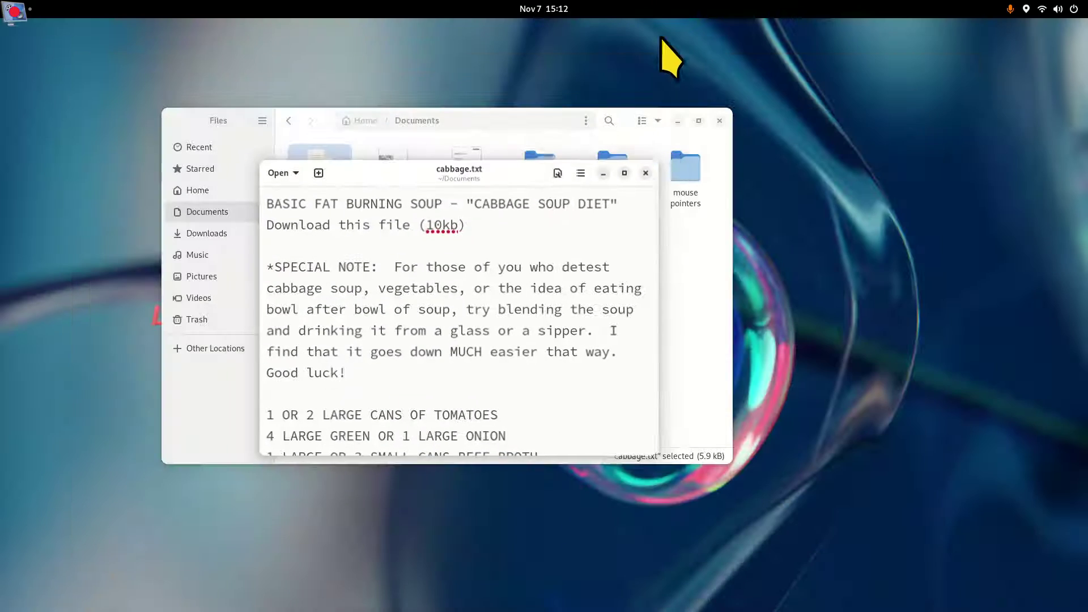
Close the cabbage.txt document in Text Editor to return to the Documents folder.
click(624, 173)
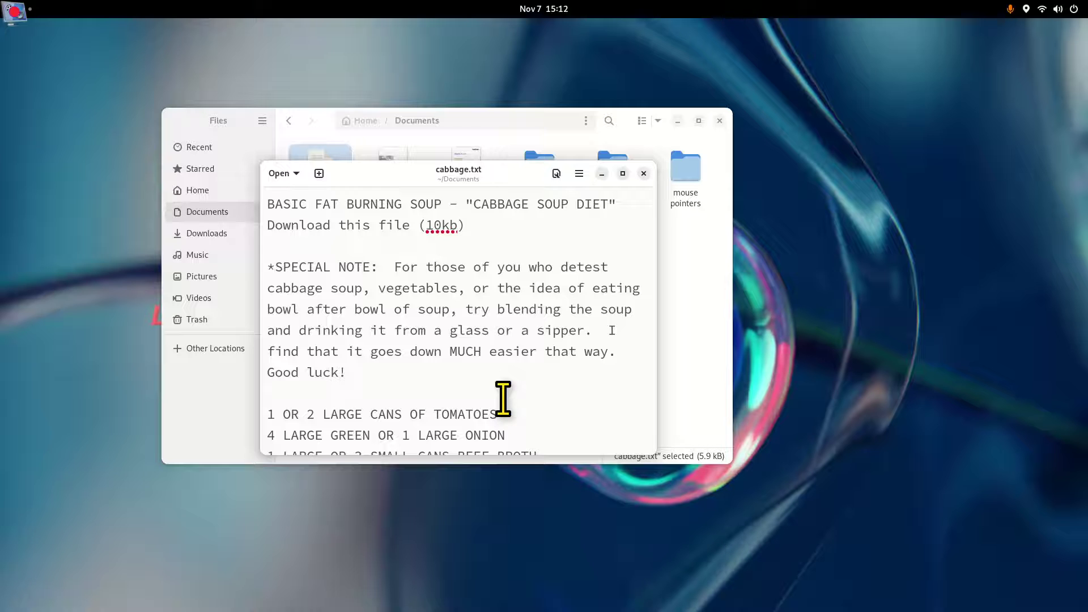
key(ctrl+w)
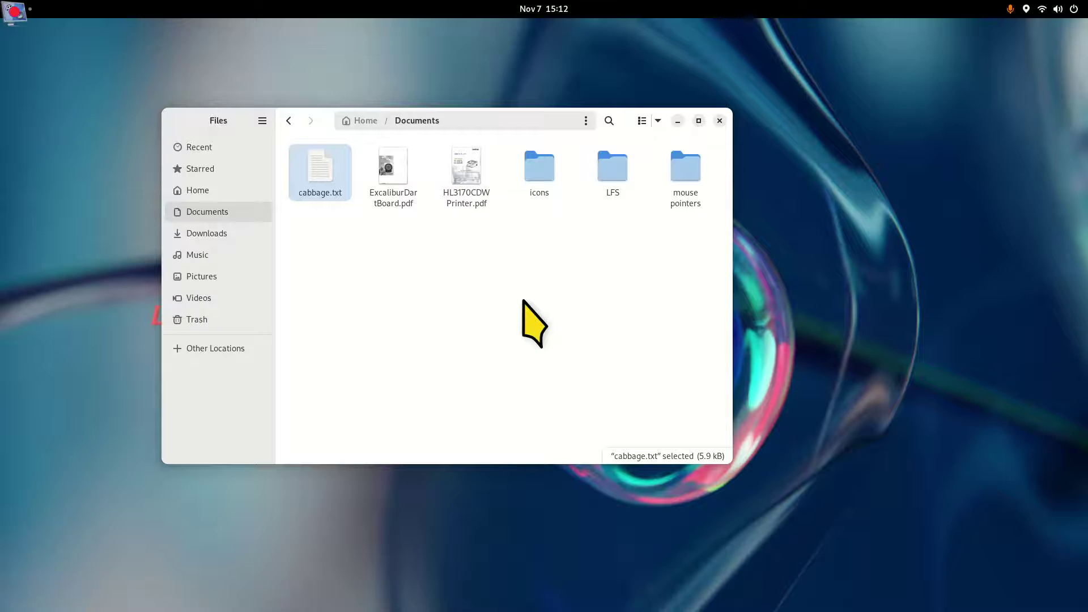
Open HL3170CDW Printer.pdf from Documents, zoom in on its first pages and close the document viewer.
double_click(475, 180)
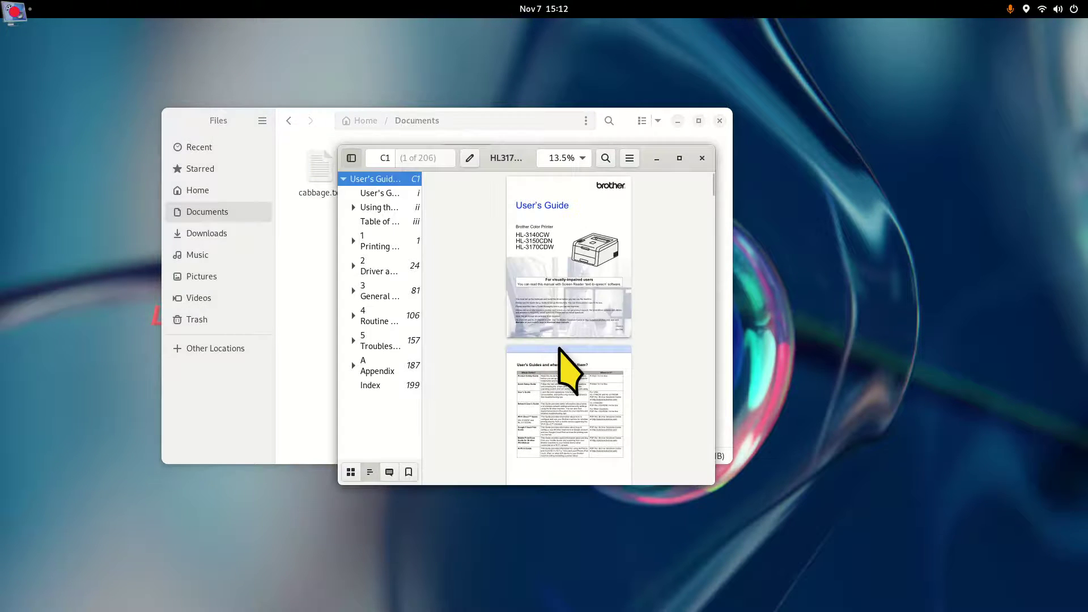
scroll(581, 363, up, 2)
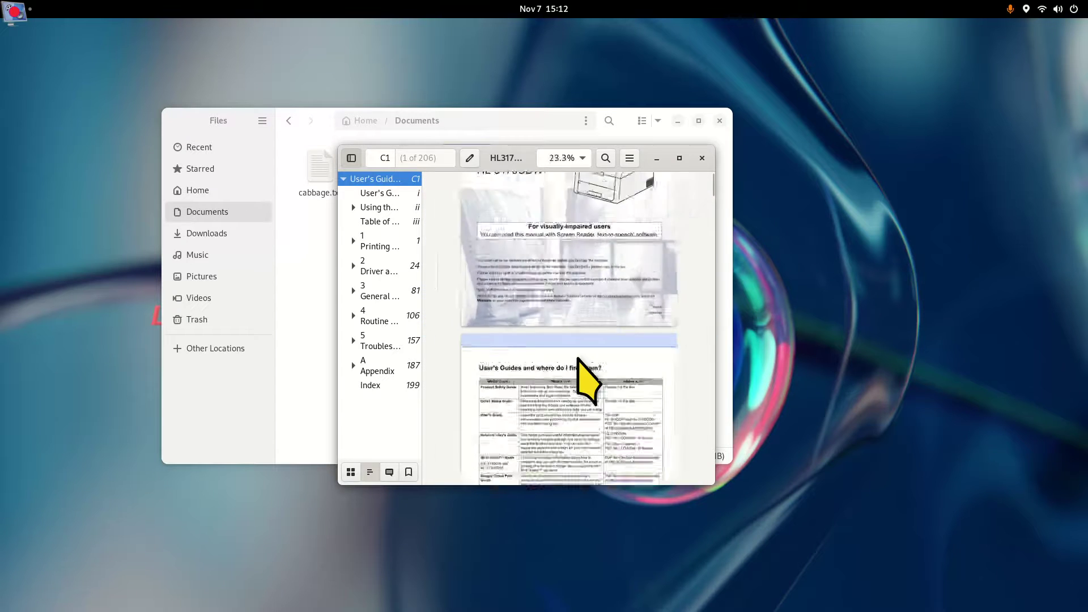
click(701, 158)
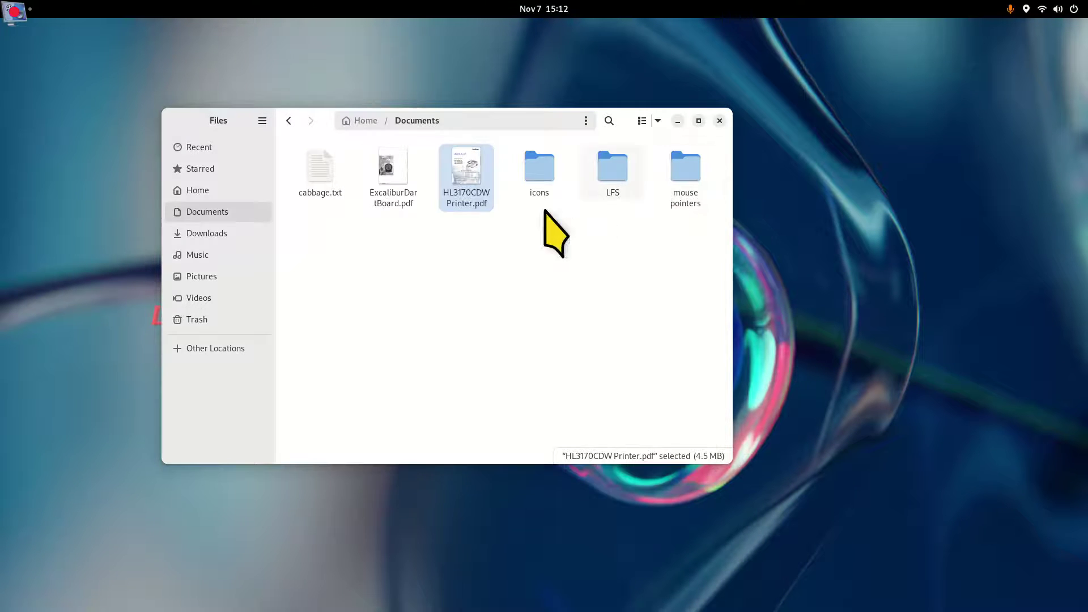
Open the Pictures folder and try larger and smaller icon sizes before returning to the original size.
click(202, 276)
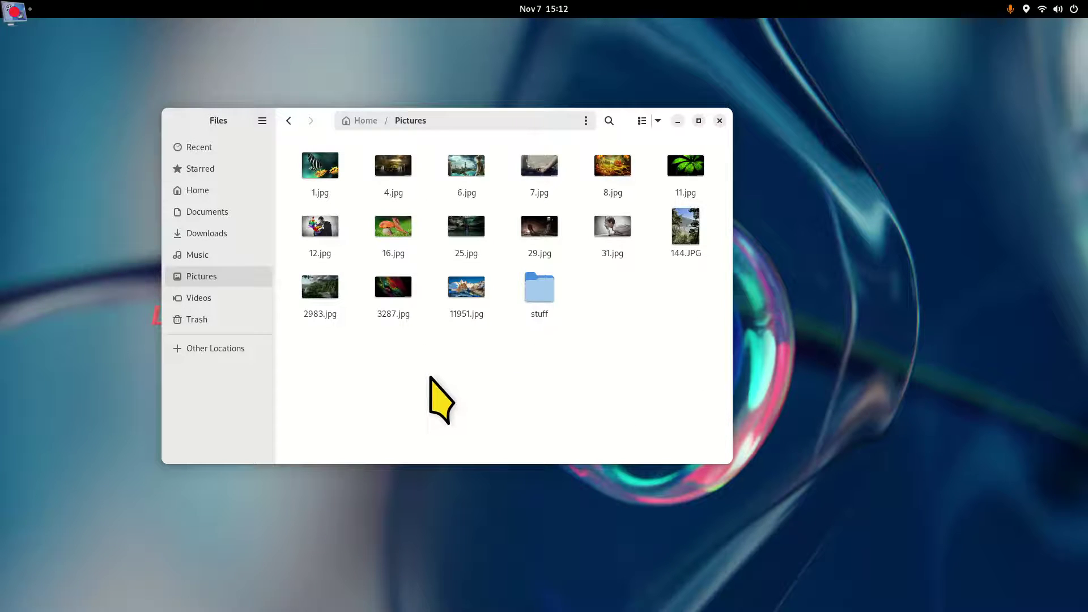
ctrl+scroll(442, 405, up, 3)
ctrl+scroll(442, 404, down, 4)
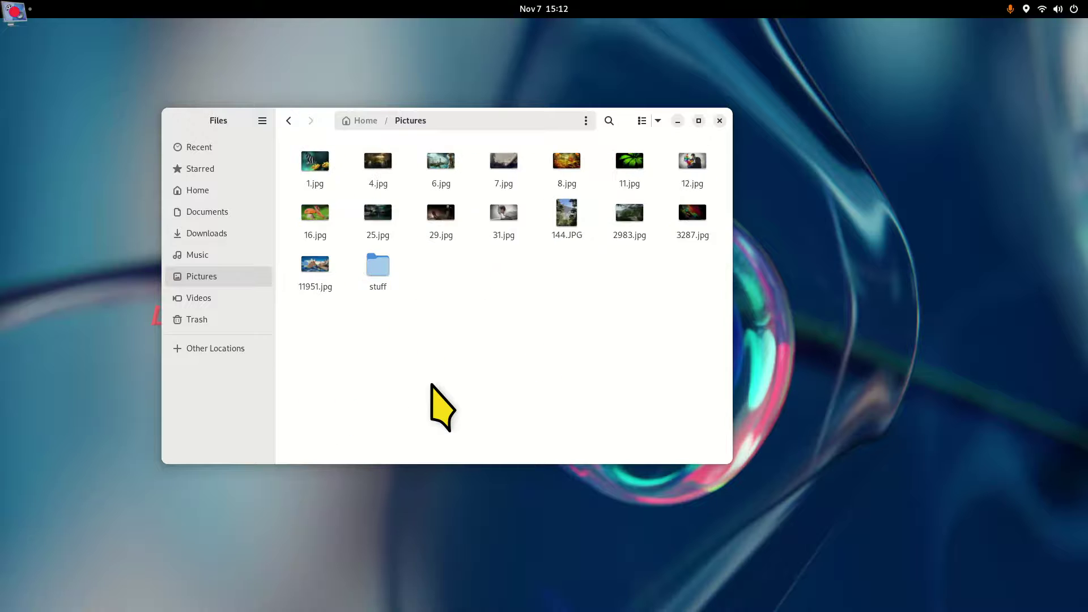
ctrl+scroll(442, 405, up, 2)
ctrl+scroll(442, 404, down, 1)
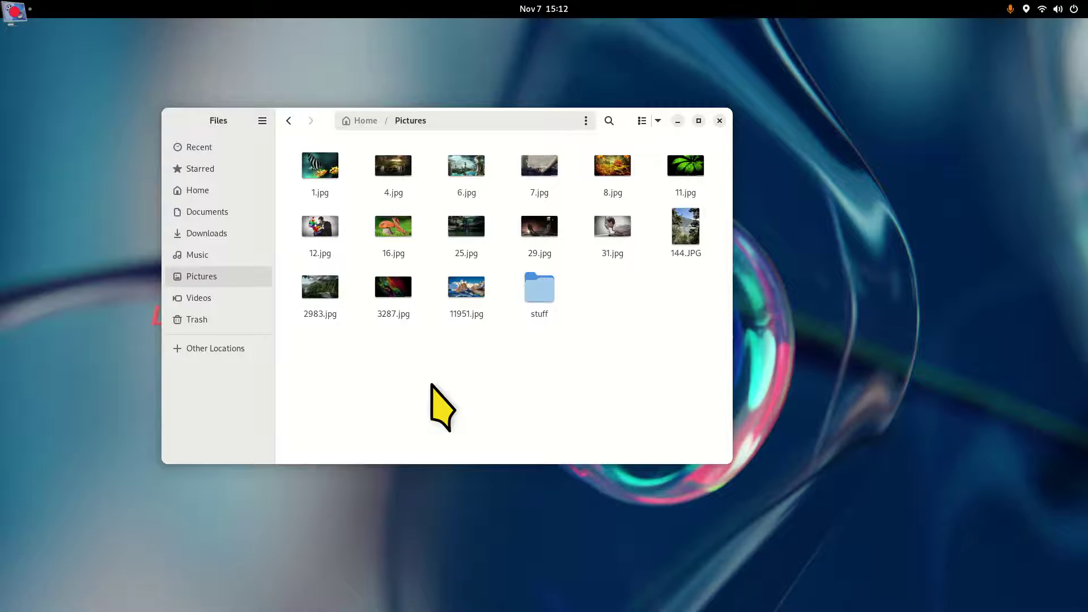
Quick-preview 1.jpg and 16.jpg in the Pictures folder, closing each preview.
click(328, 170)
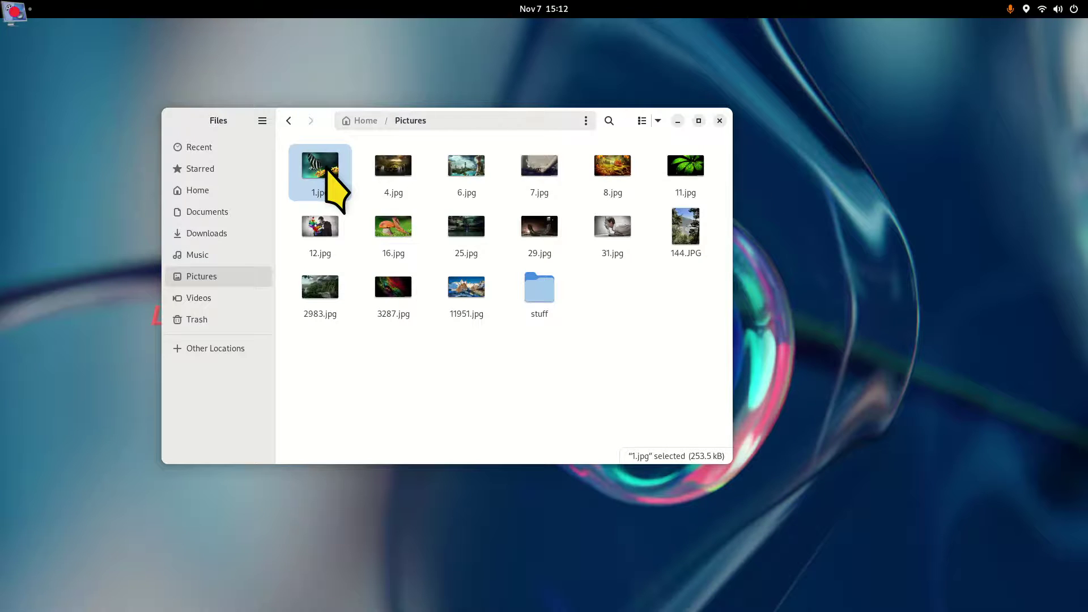
key(space)
key(space)
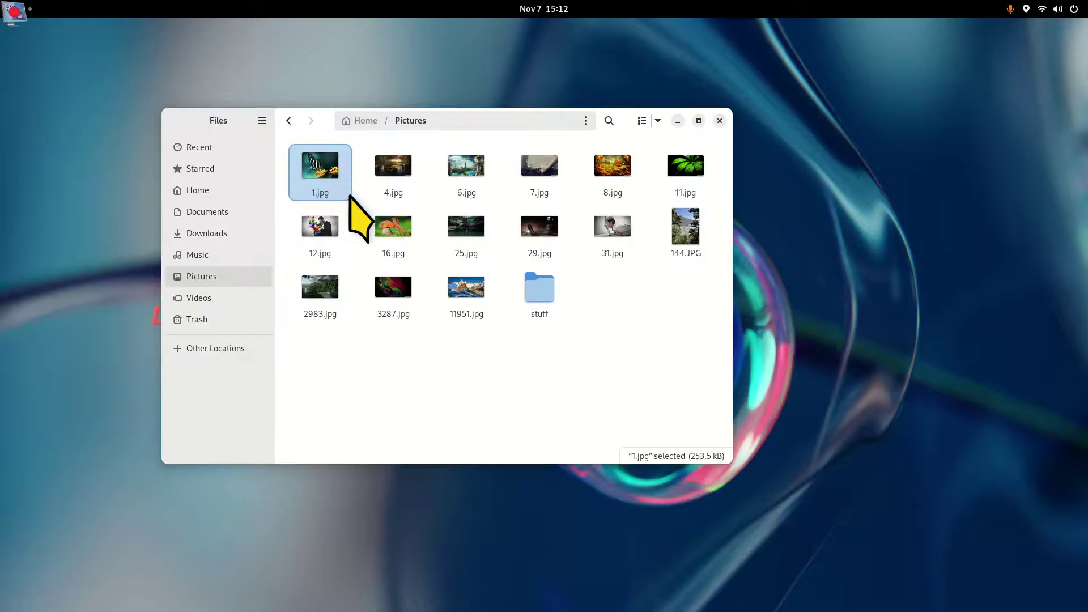
click(383, 226)
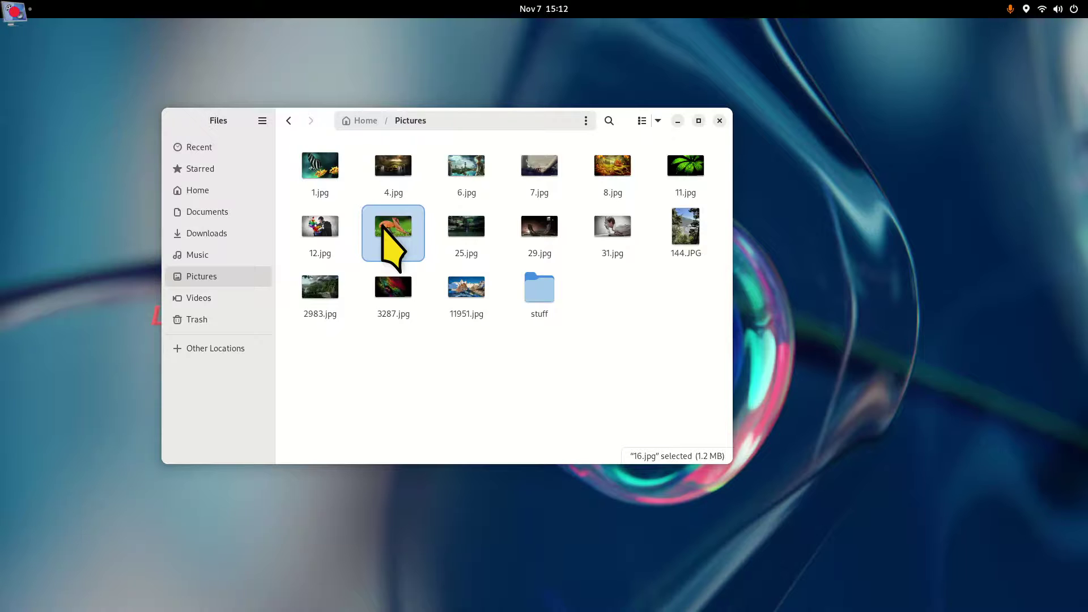
key(space)
key(space)
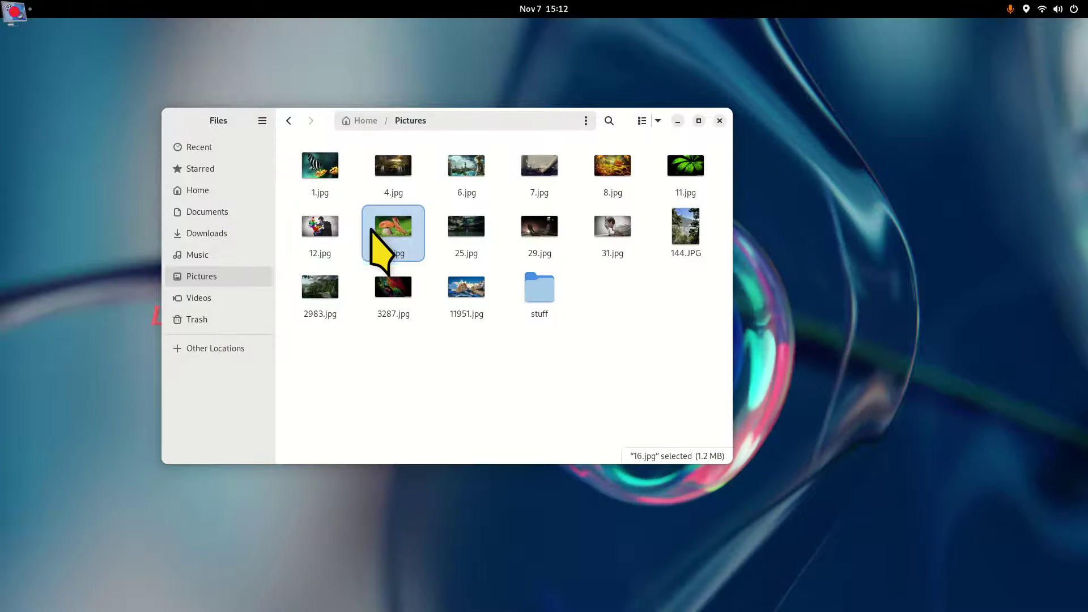
Quick-preview 12.jpg and review the file actions available for it, including setting it as the background.
click(336, 249)
key(space)
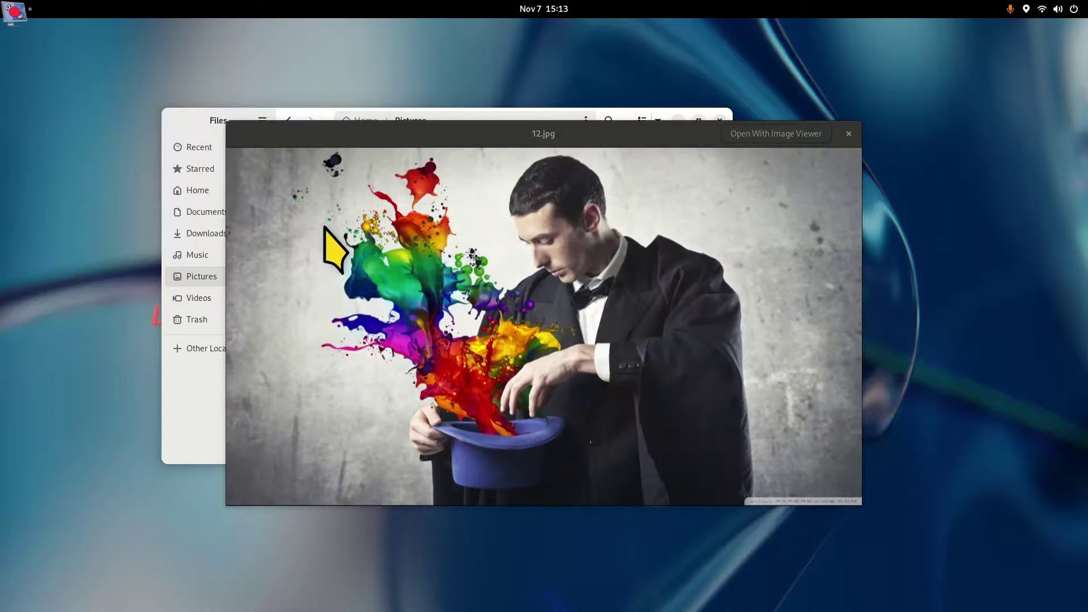
key(space)
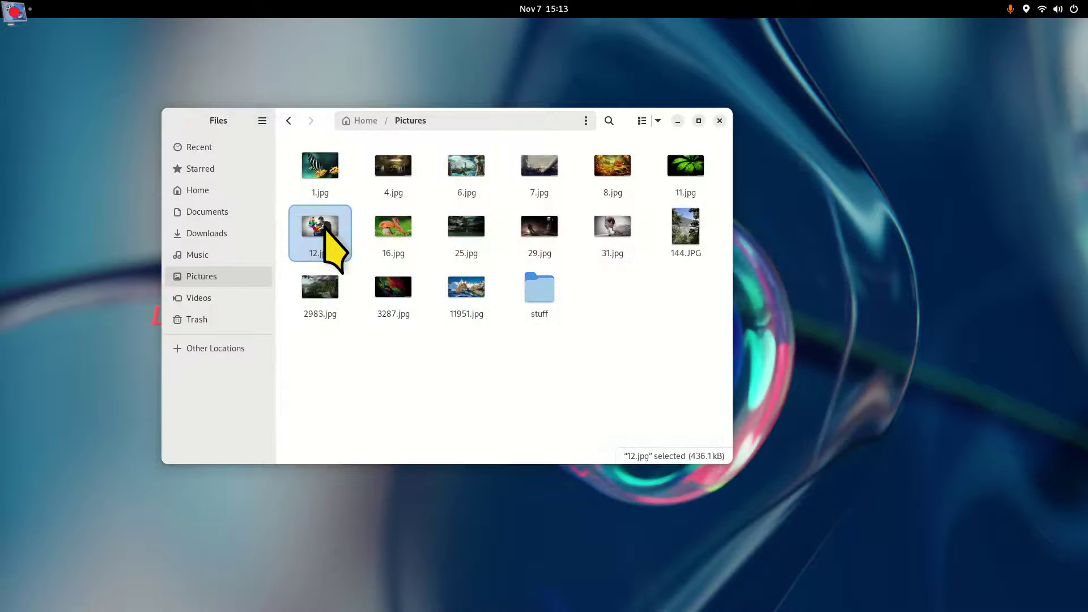
right_click(324, 226)
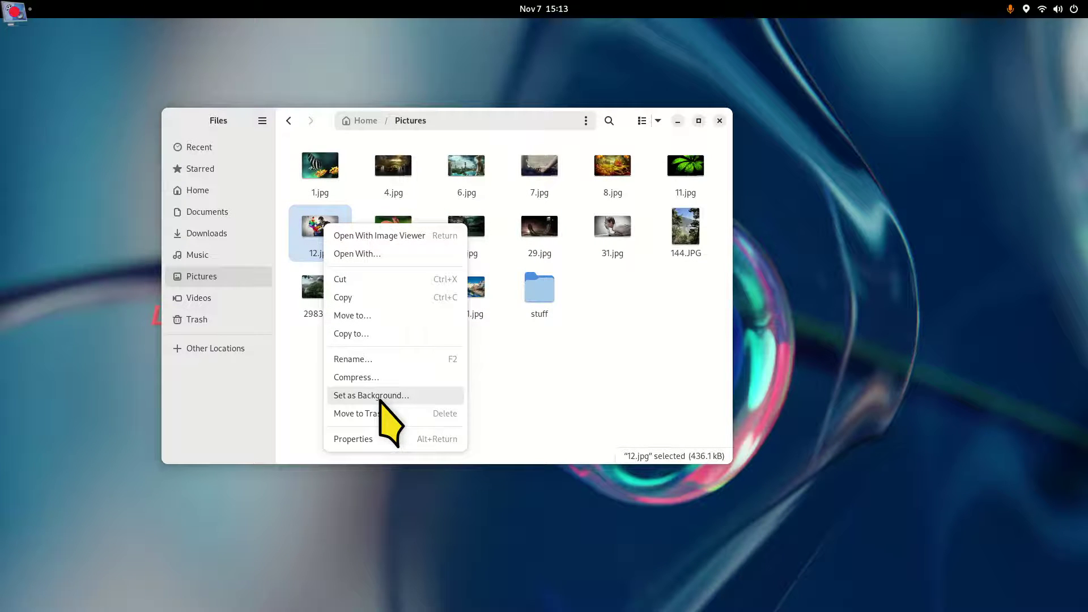
click(541, 404)
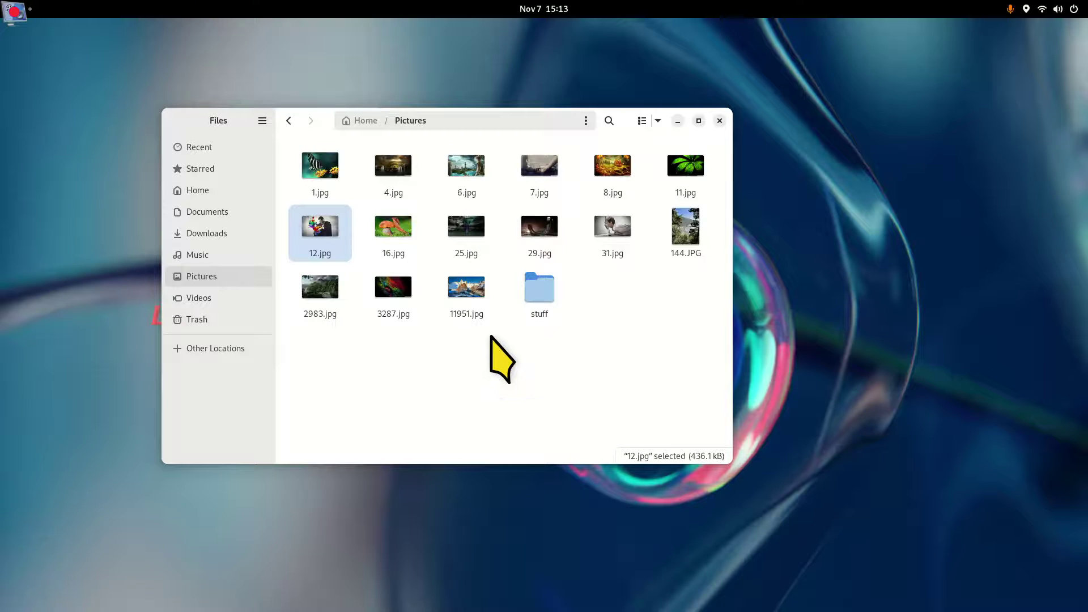
Examine the image properties of 144.JPG, from image type to coordinates, and close its properties dialog.
right_click(692, 241)
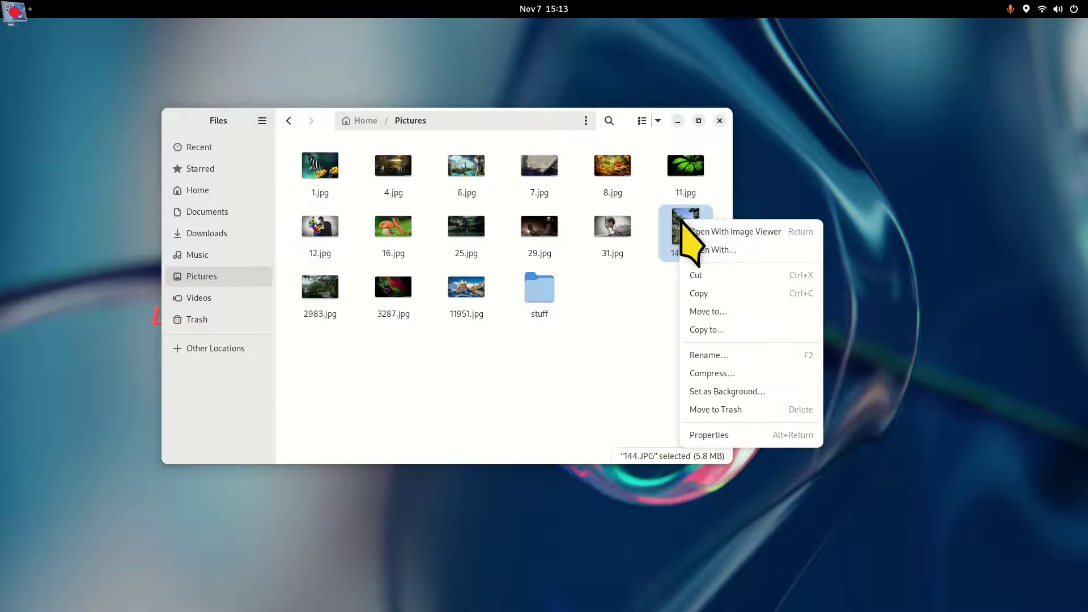
click(730, 436)
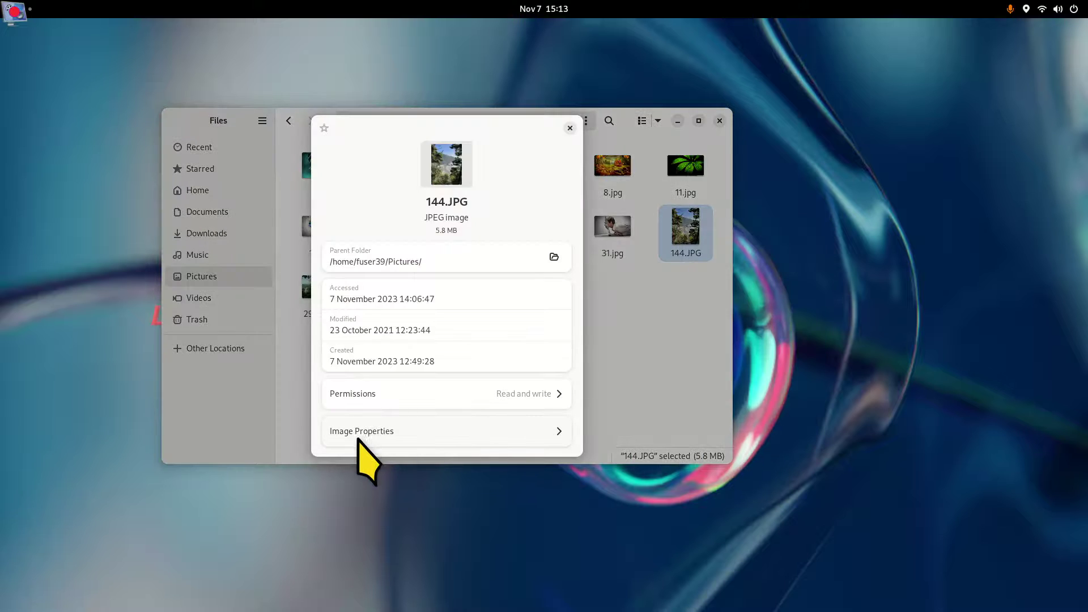
click(359, 435)
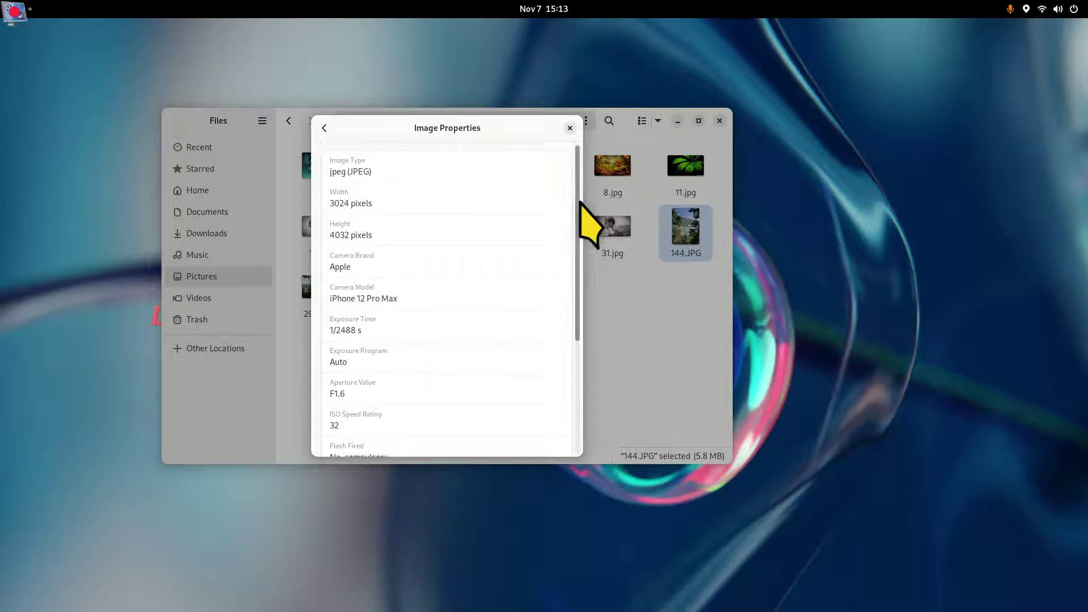
drag(582, 214, 585, 328)
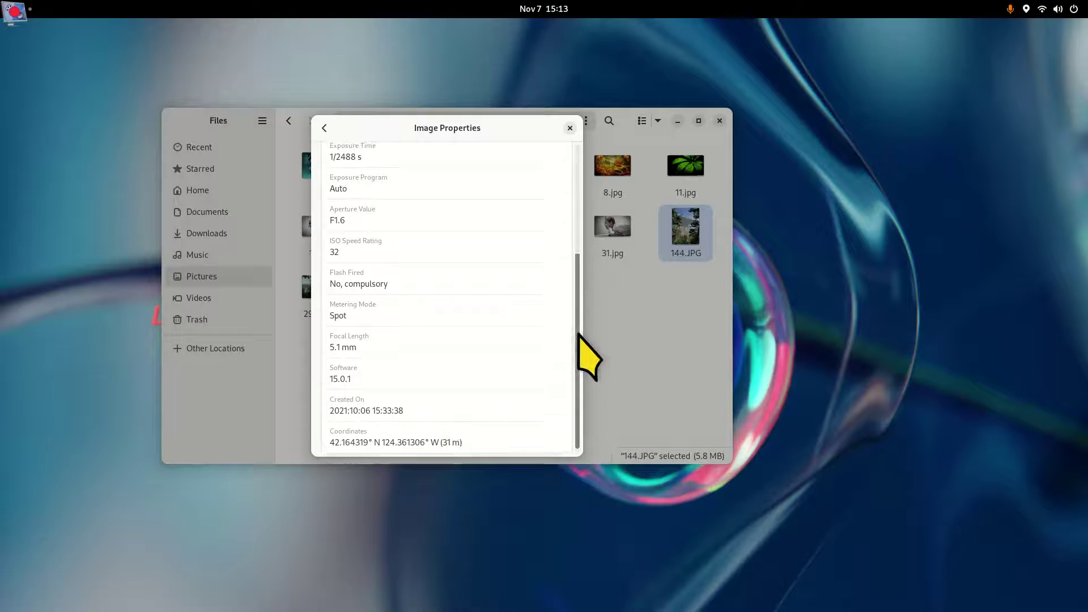
drag(578, 334, 577, 233)
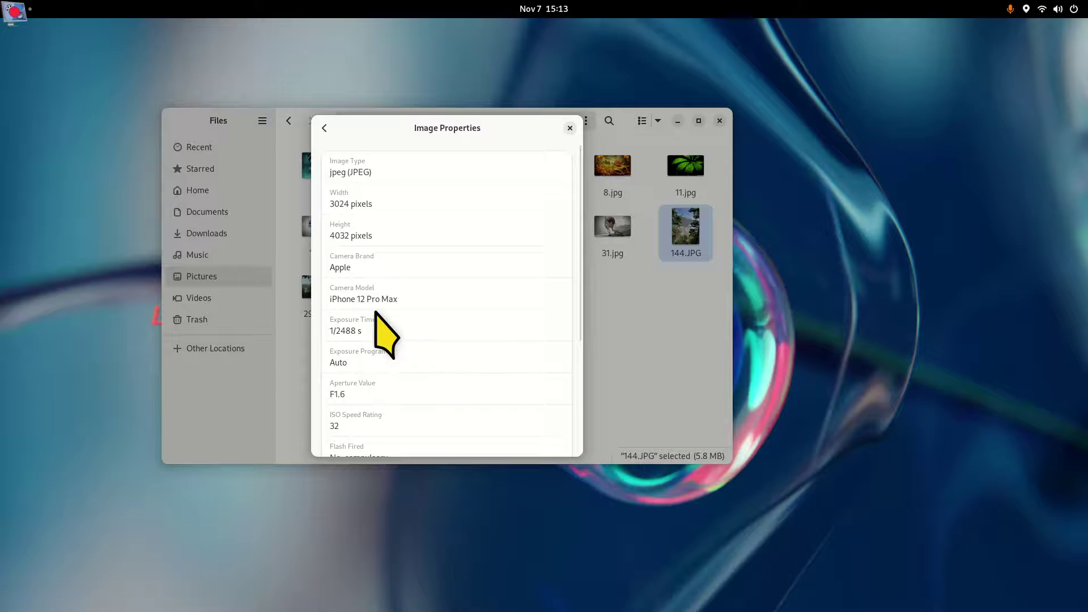
click(570, 127)
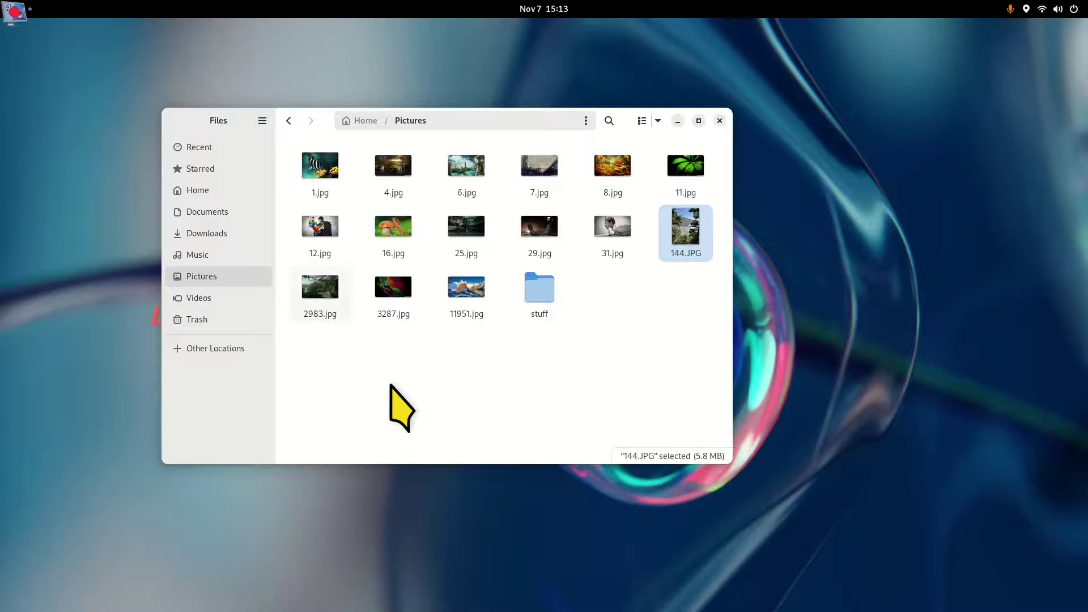
View the contents of the DEMO drive under Other Locations and return to the drive list.
click(200, 348)
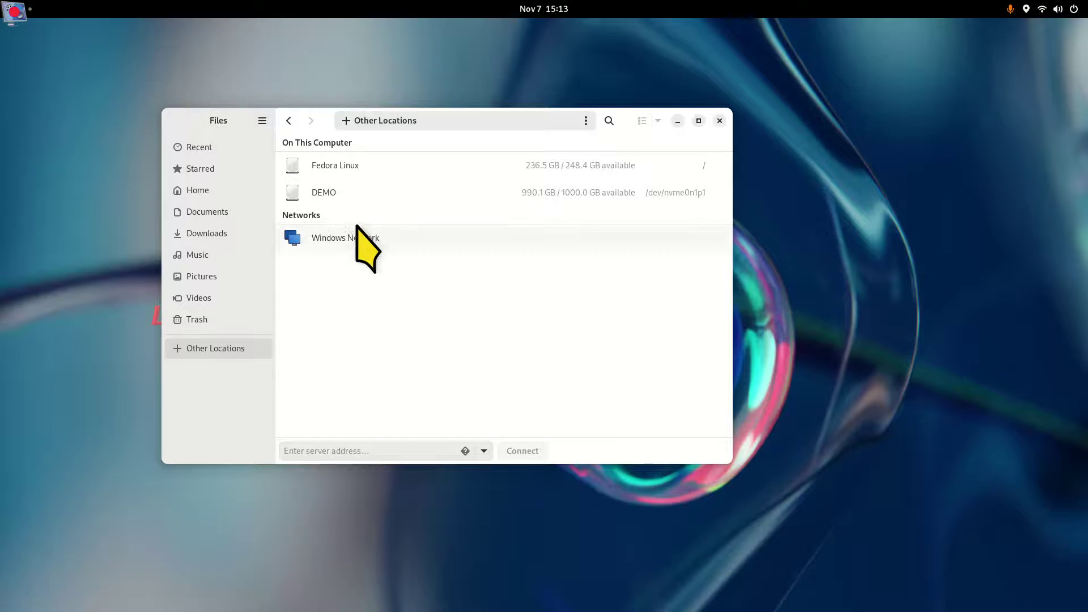
click(335, 193)
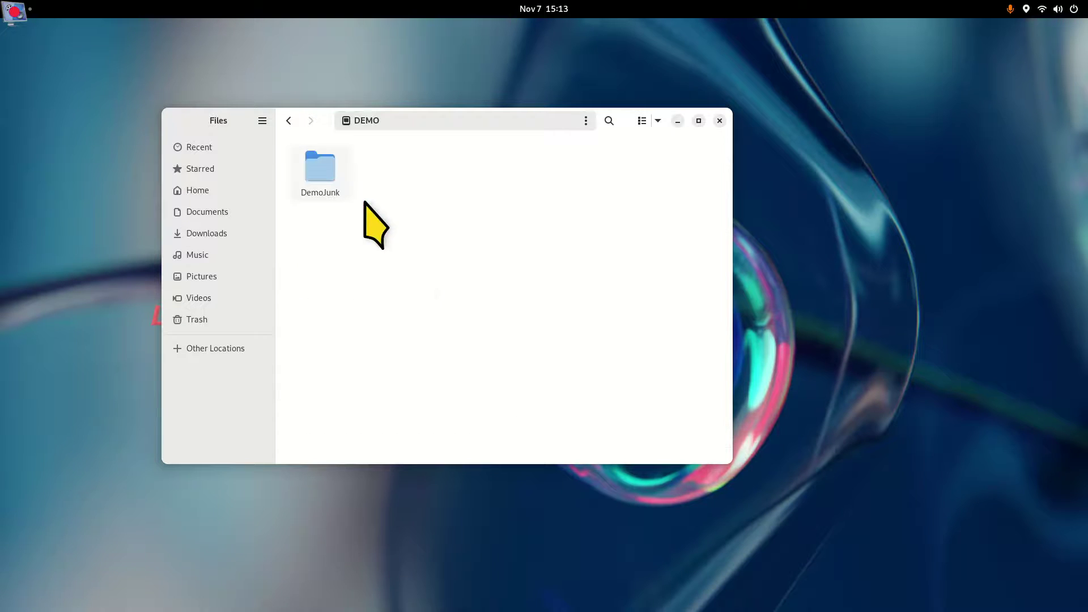
click(288, 121)
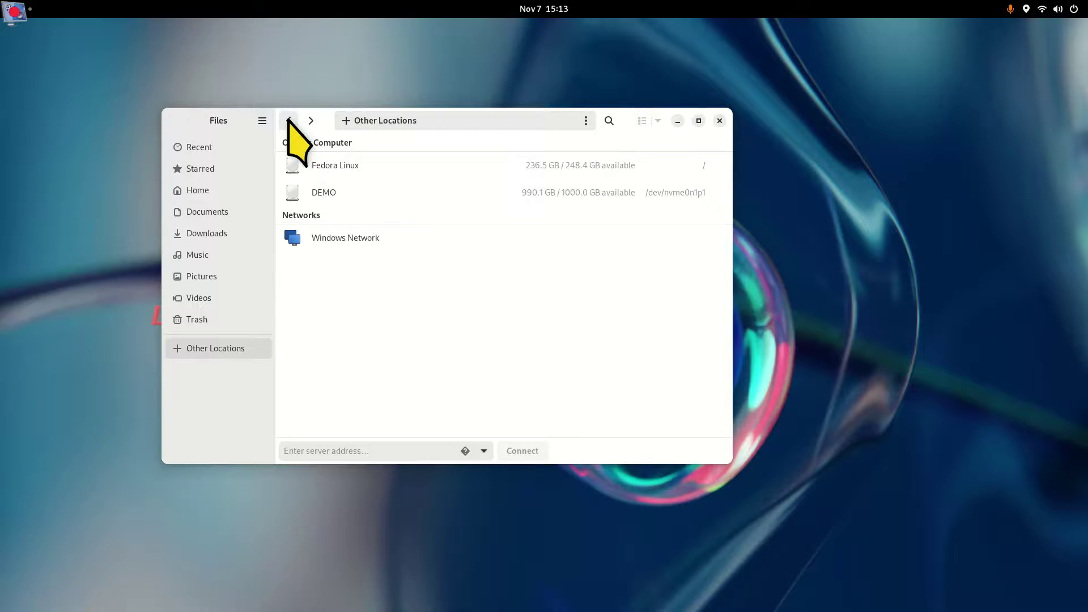
Browse the Fedora Linux system drive to the usr/share folder.
click(336, 165)
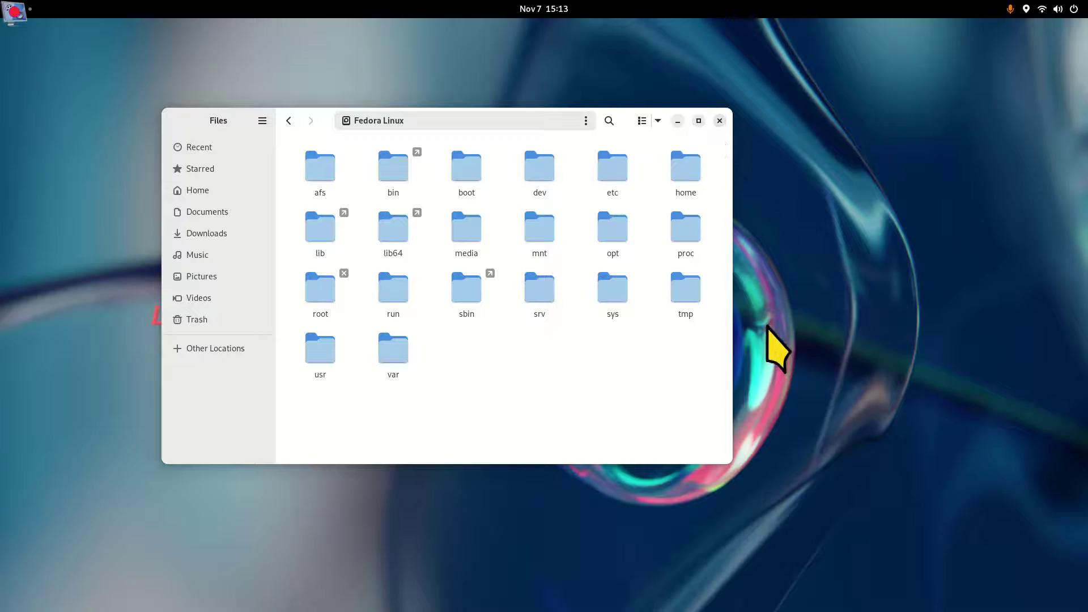
click(315, 351)
double_click(318, 354)
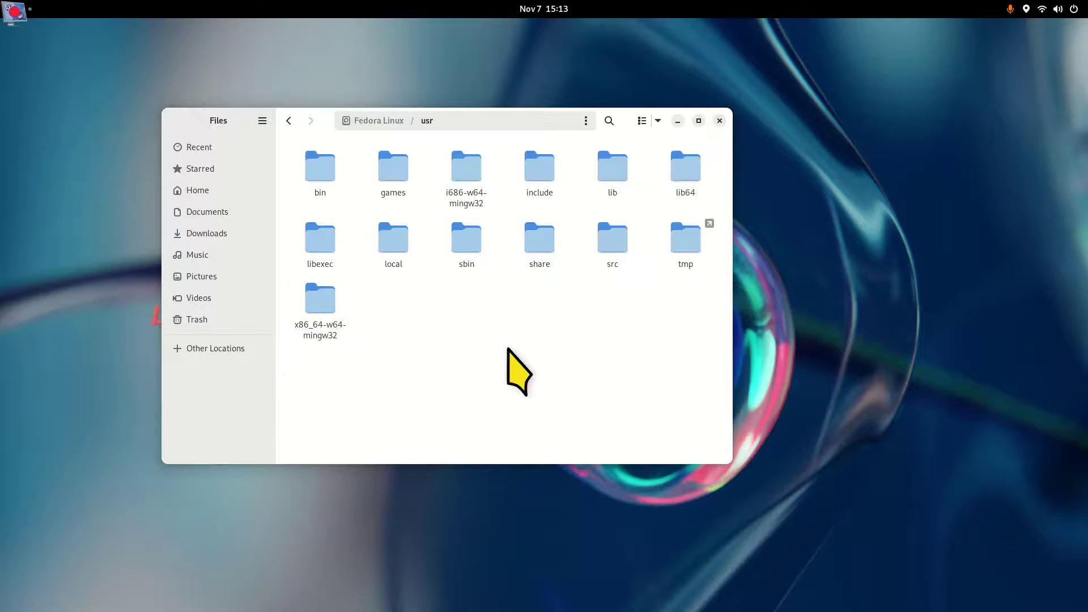
double_click(536, 248)
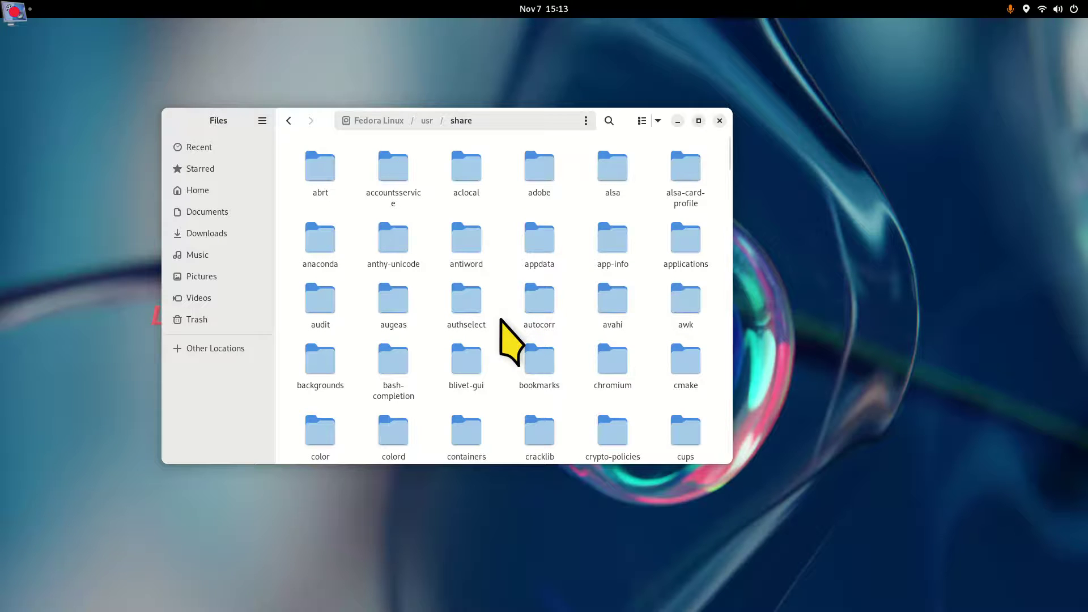
Find the icons folder inside share by searching for "i", look at its icon theme folders and close Files.
text(i)
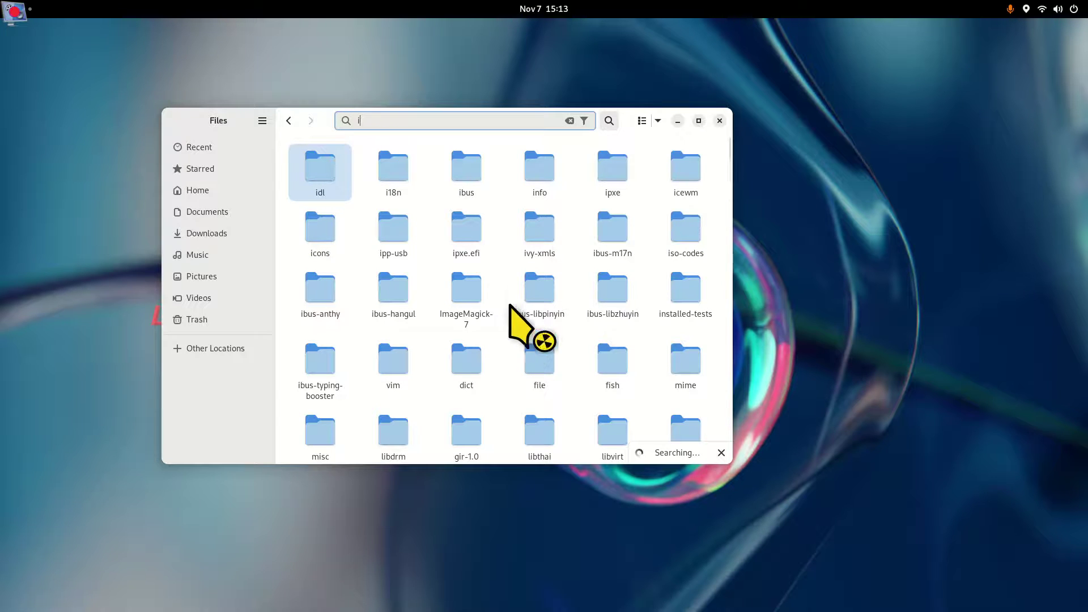
double_click(320, 227)
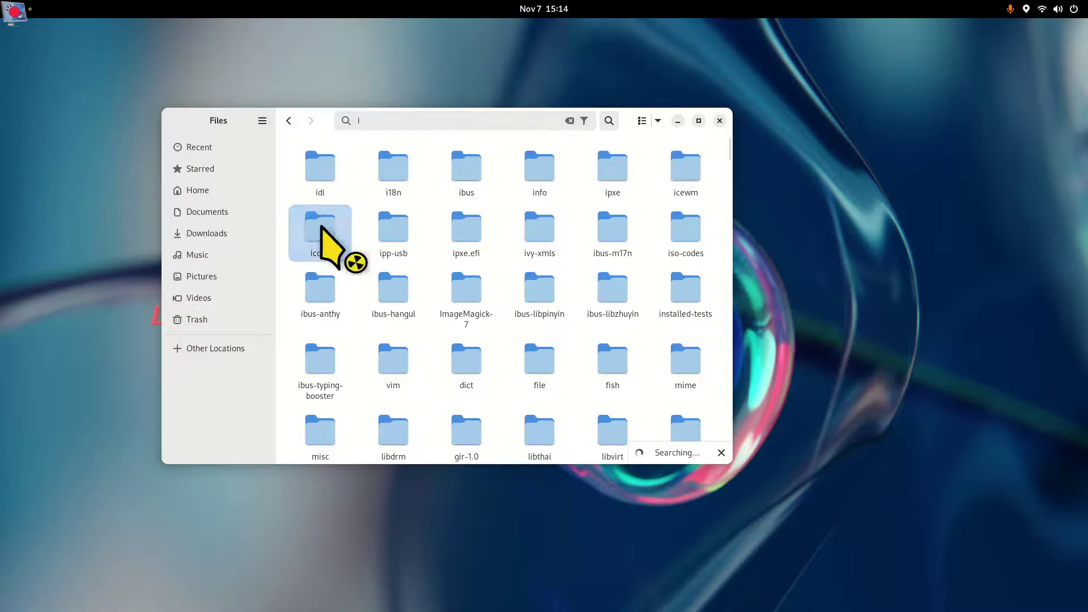
click(322, 250)
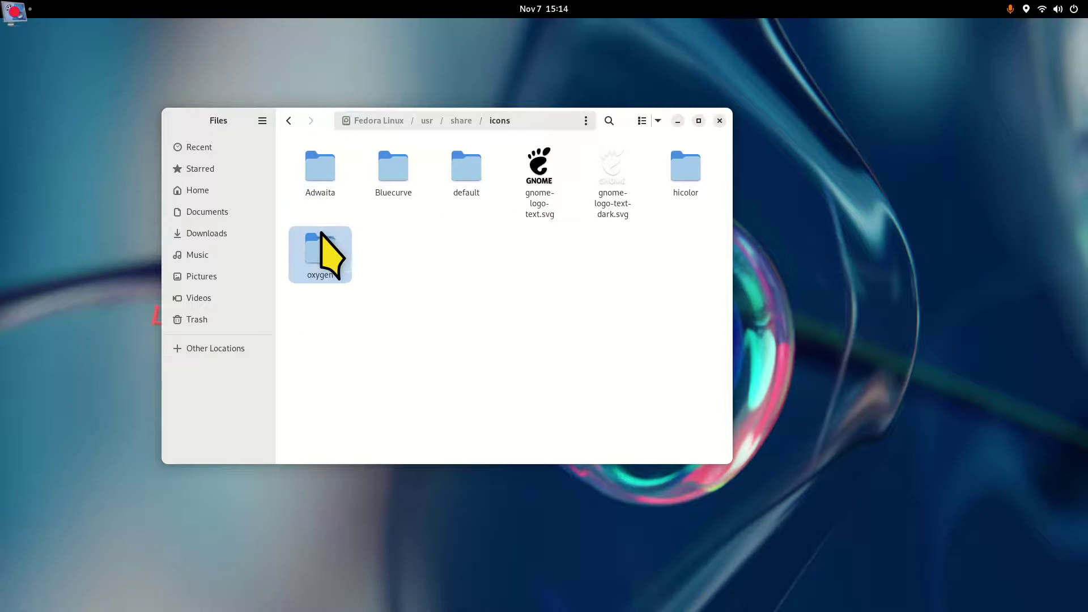
click(321, 177)
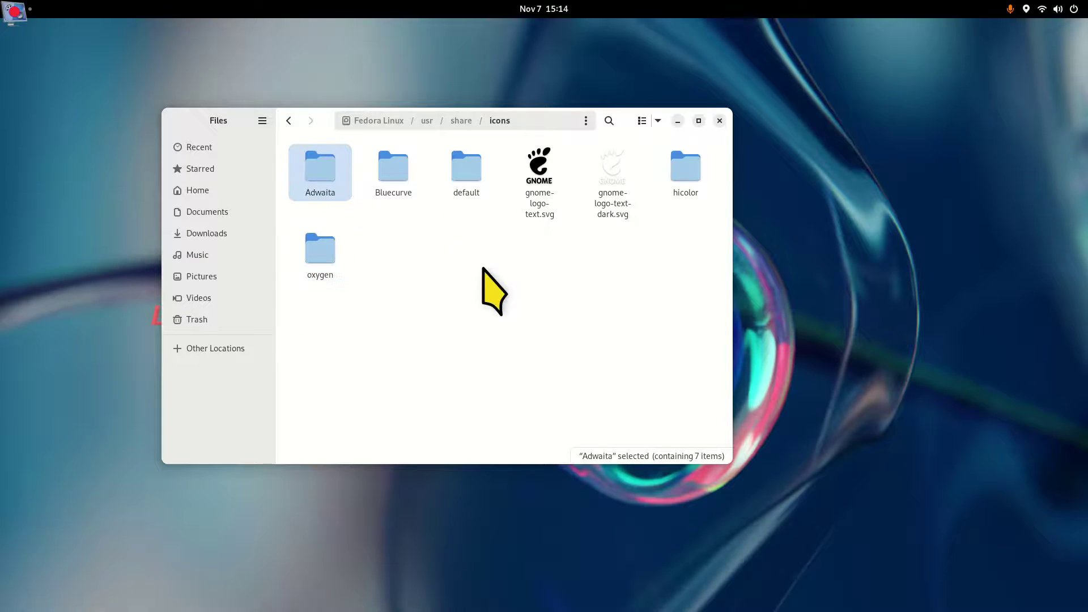
click(720, 121)
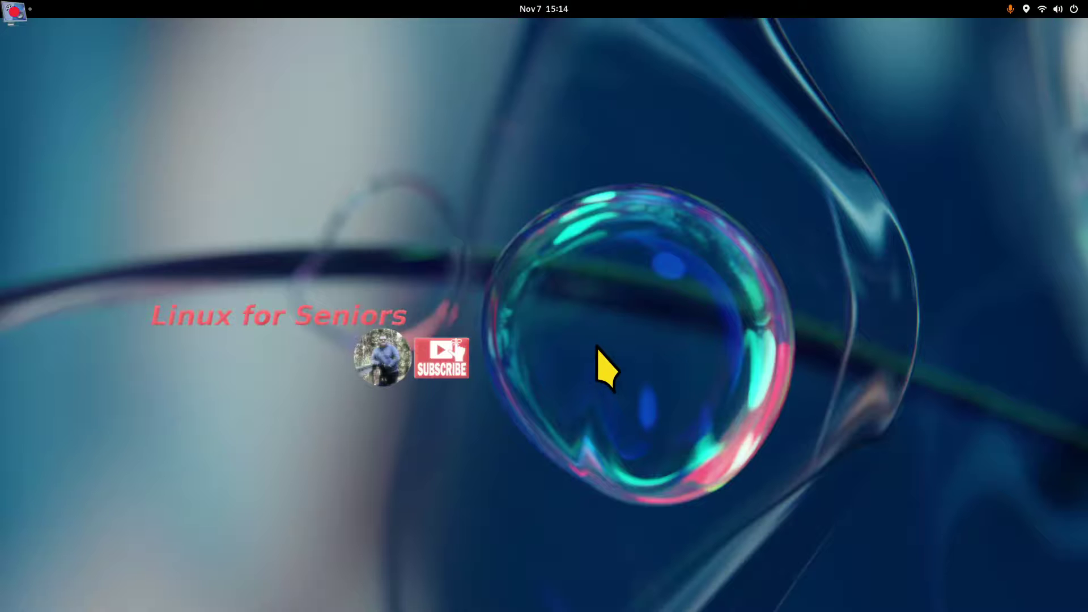
Open Tweaks at its Appearance settings and change the cursor theme to Adwaita (default).
key(super)
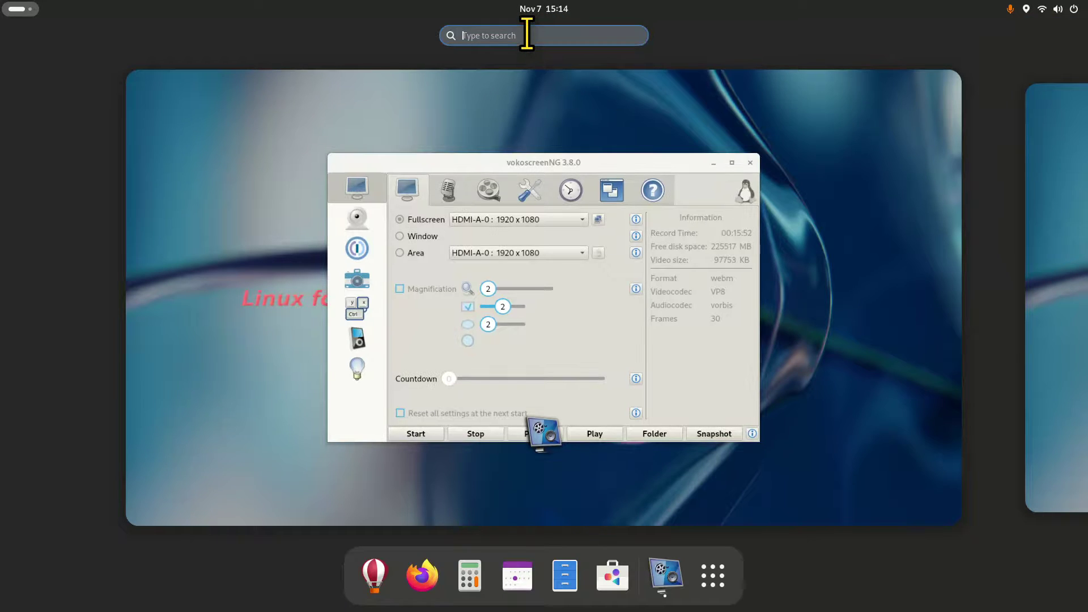
text(tw)
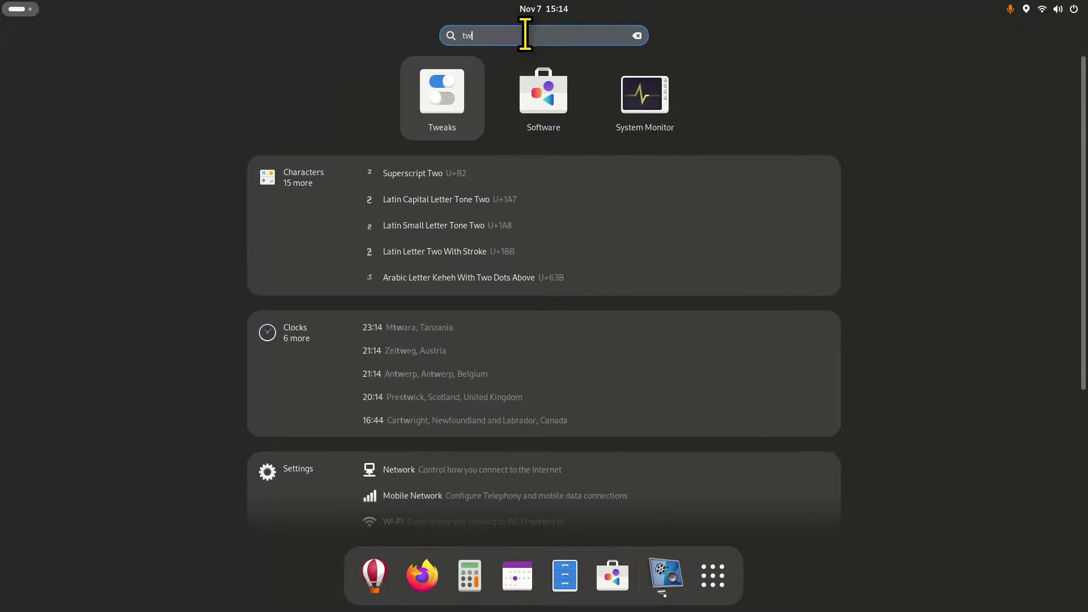
click(441, 108)
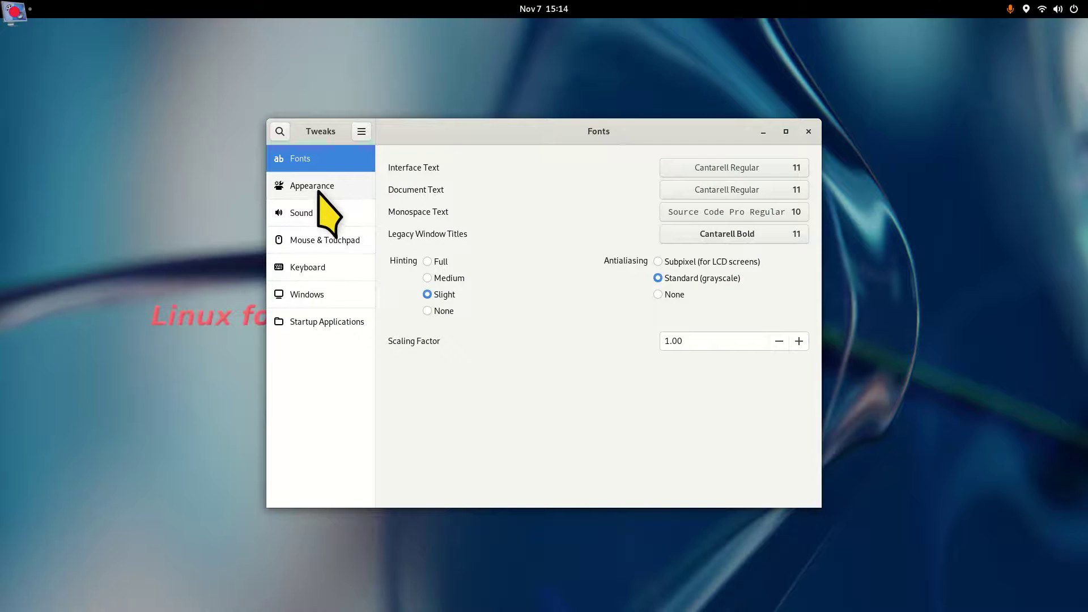
click(312, 186)
click(770, 191)
click(771, 174)
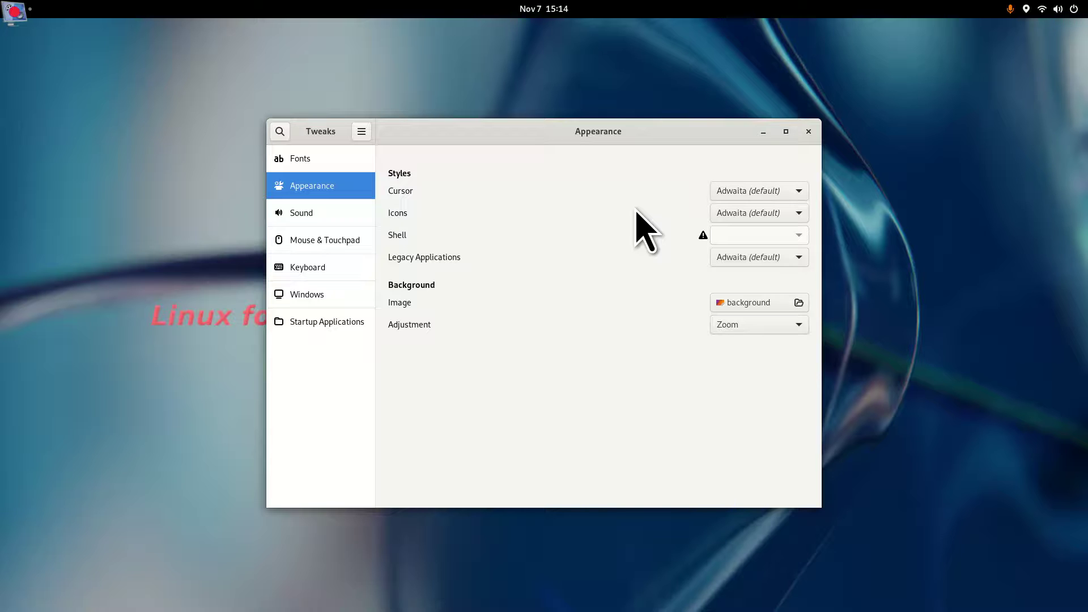
Set the cursor theme to Radioactive and close Tweaks.
click(757, 193)
click(765, 209)
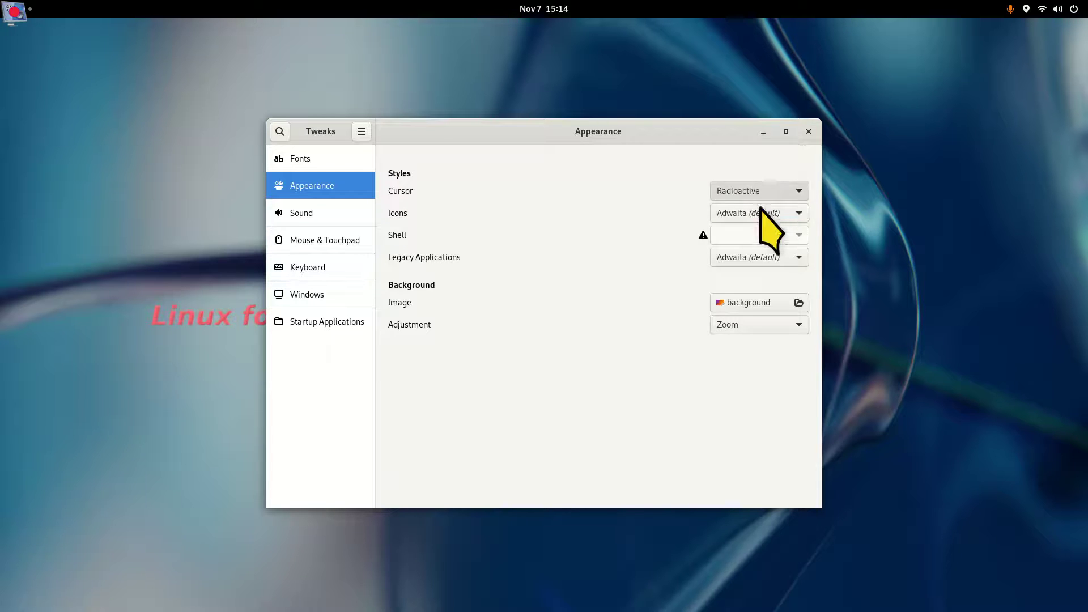
click(808, 131)
Open Files at the Home folder and show its hidden files.
key(super)
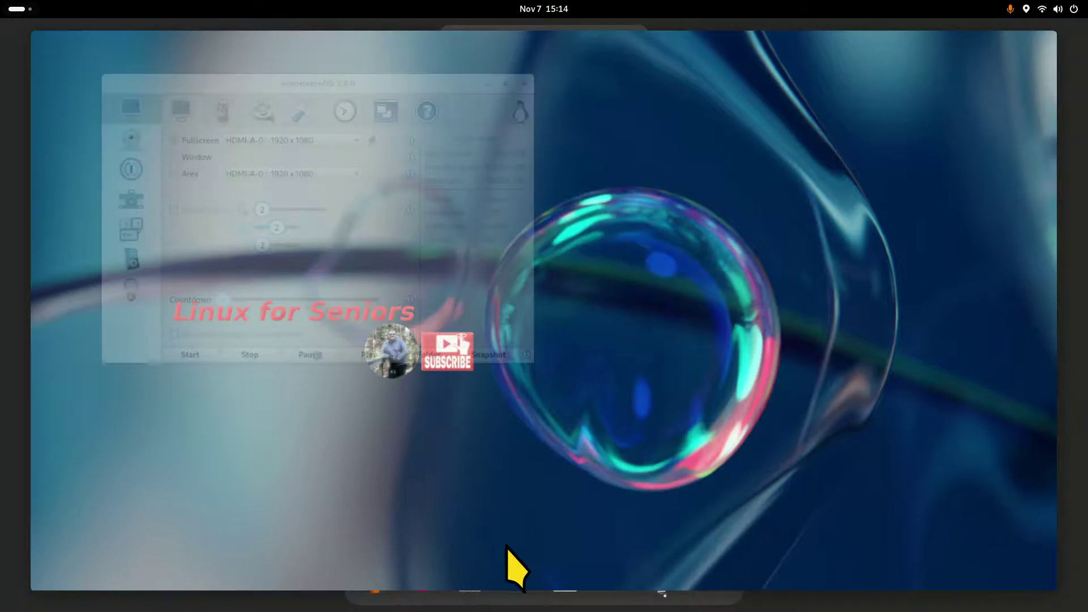
click(565, 575)
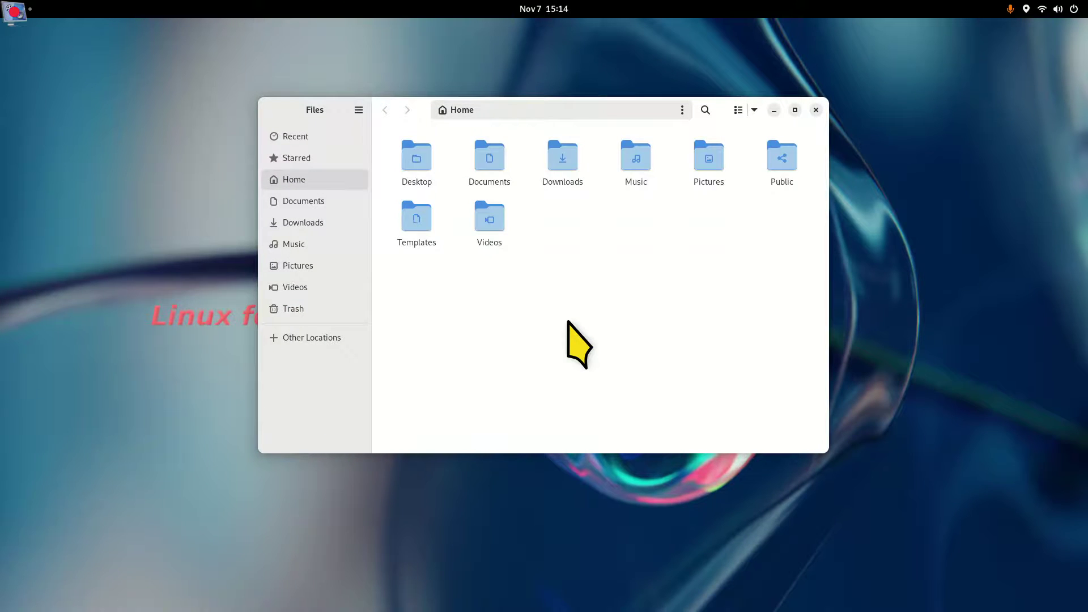
key(ctrl+h)
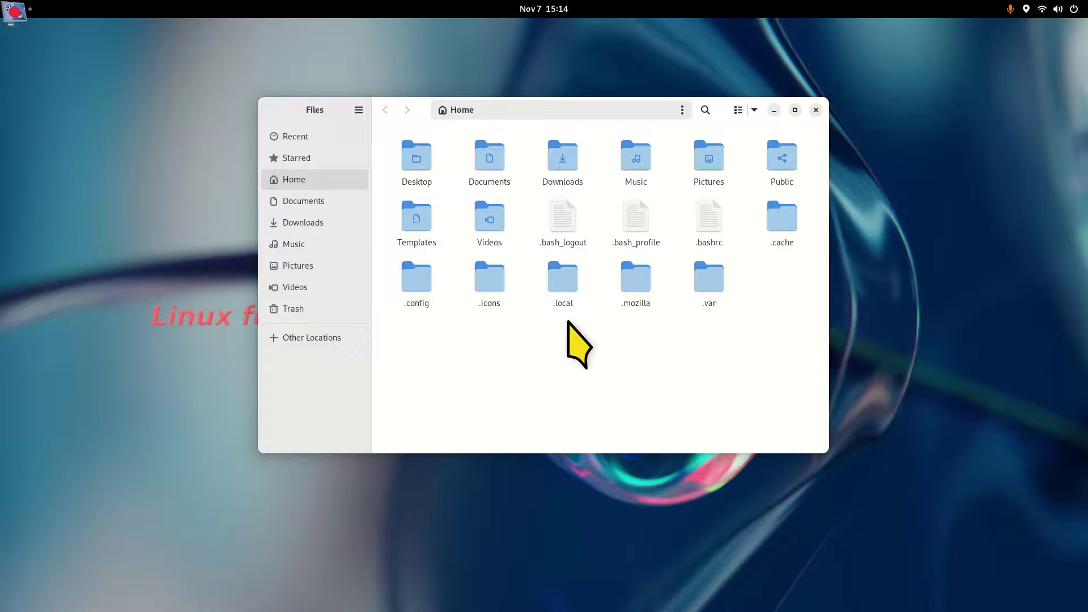
right_click(464, 347)
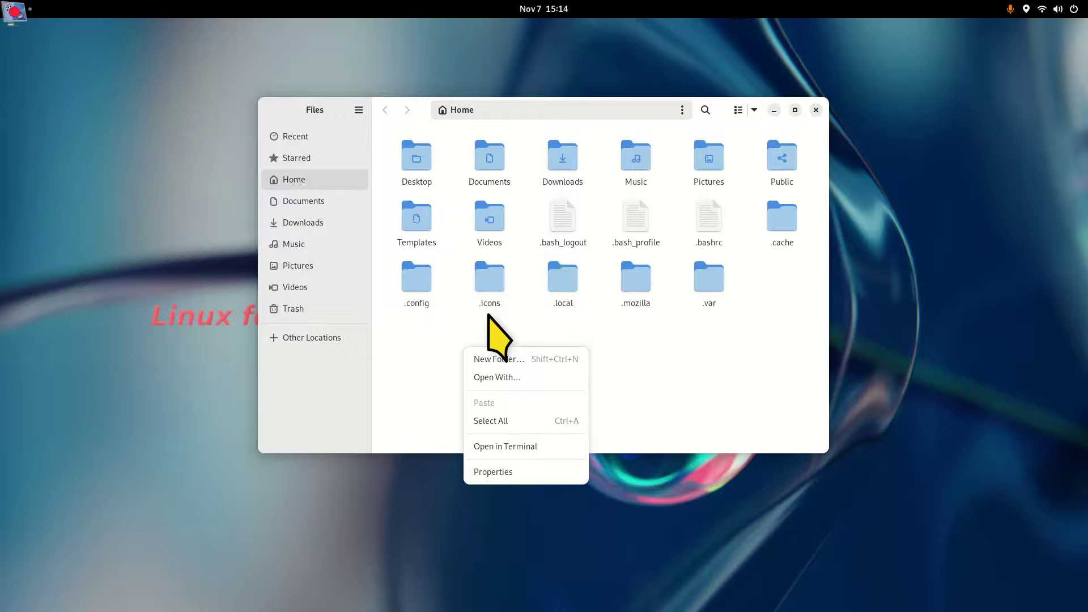
click(674, 383)
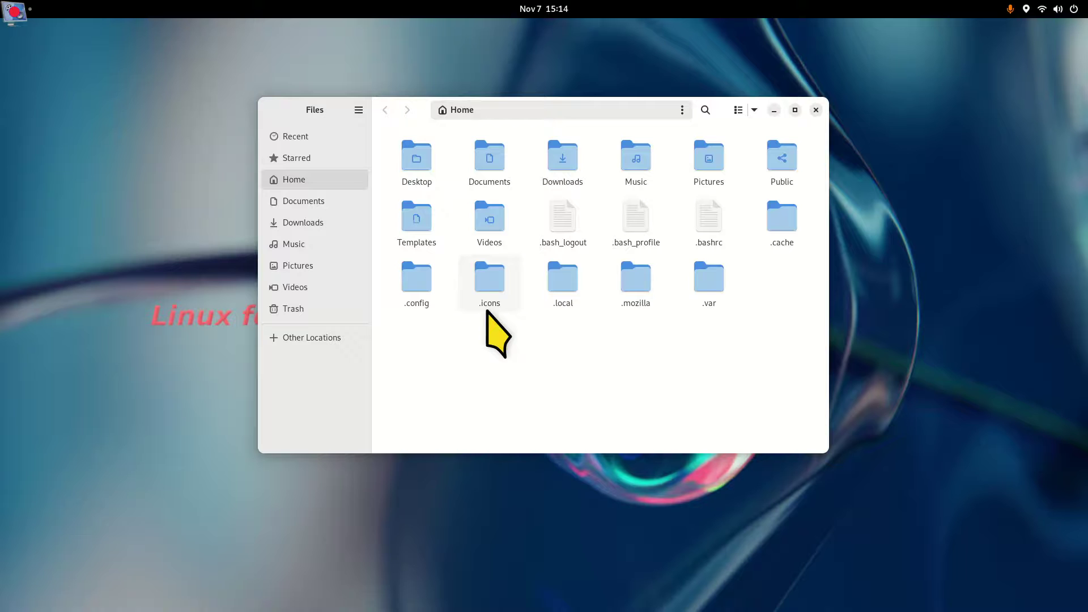
View the contents of the hidden .icons folder at a larger icon size and return to Home.
double_click(485, 278)
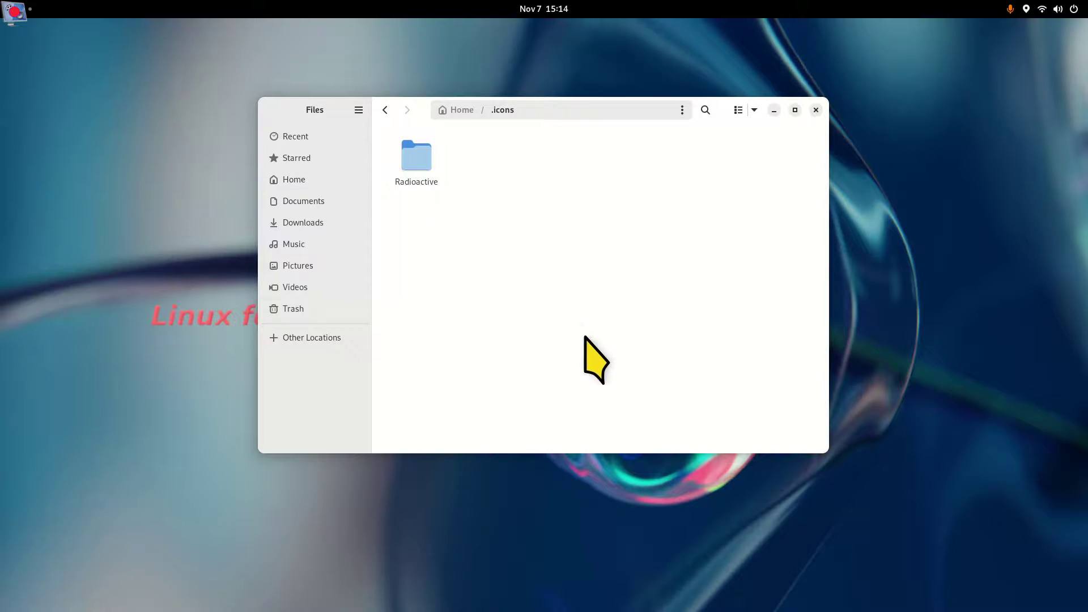
key(ctrl+plus)
key(ctrl+plus)
key(ctrl+plus)
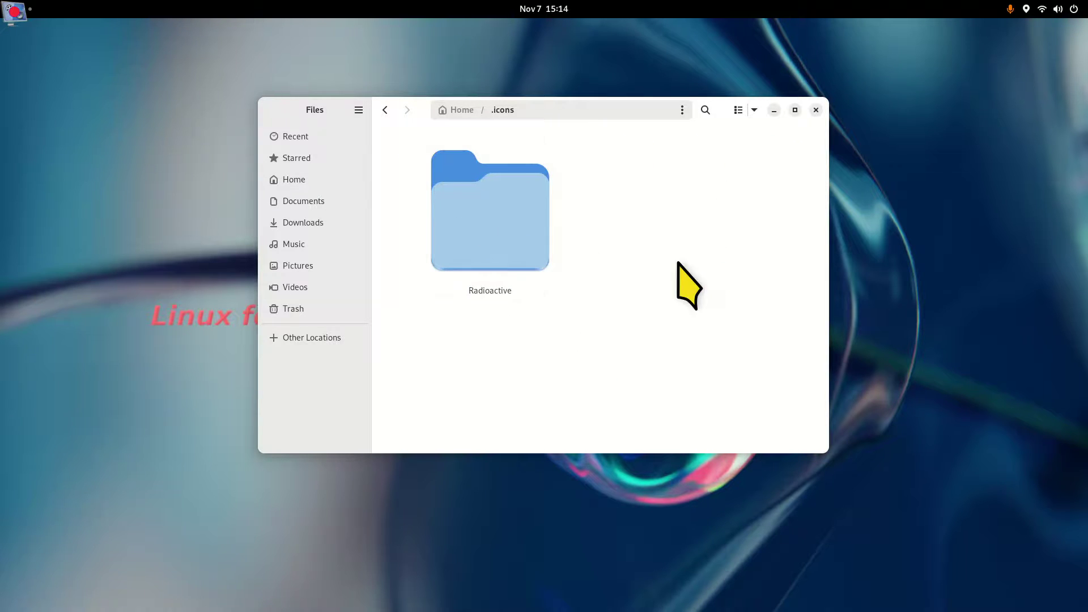
click(384, 110)
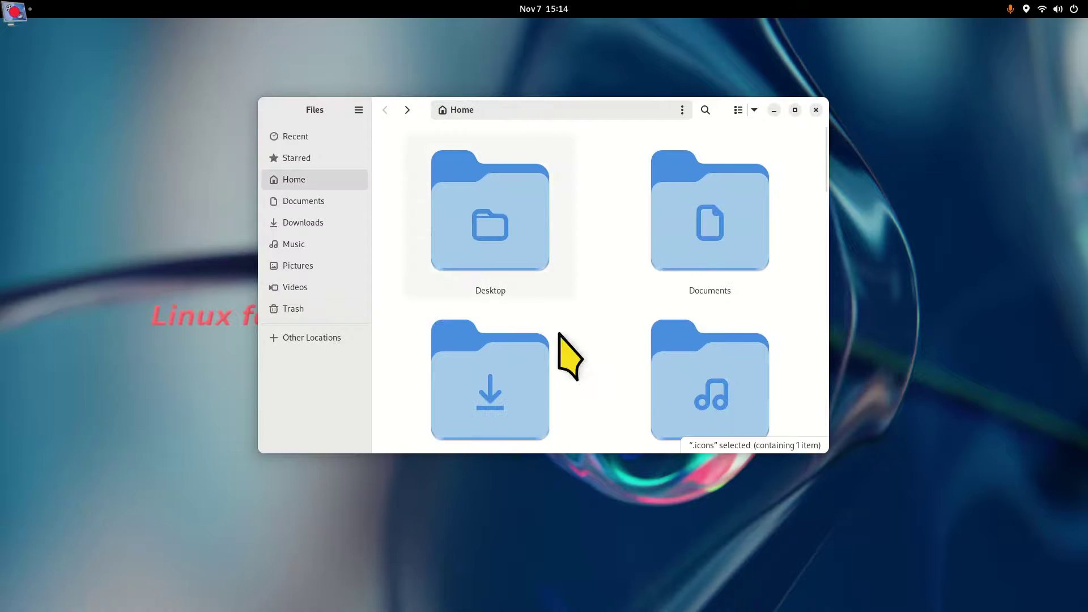
Shrink the icons in the Home folder and hide its hidden files.
key(ctrl+minus)
key(ctrl+minus)
key(ctrl+minus)
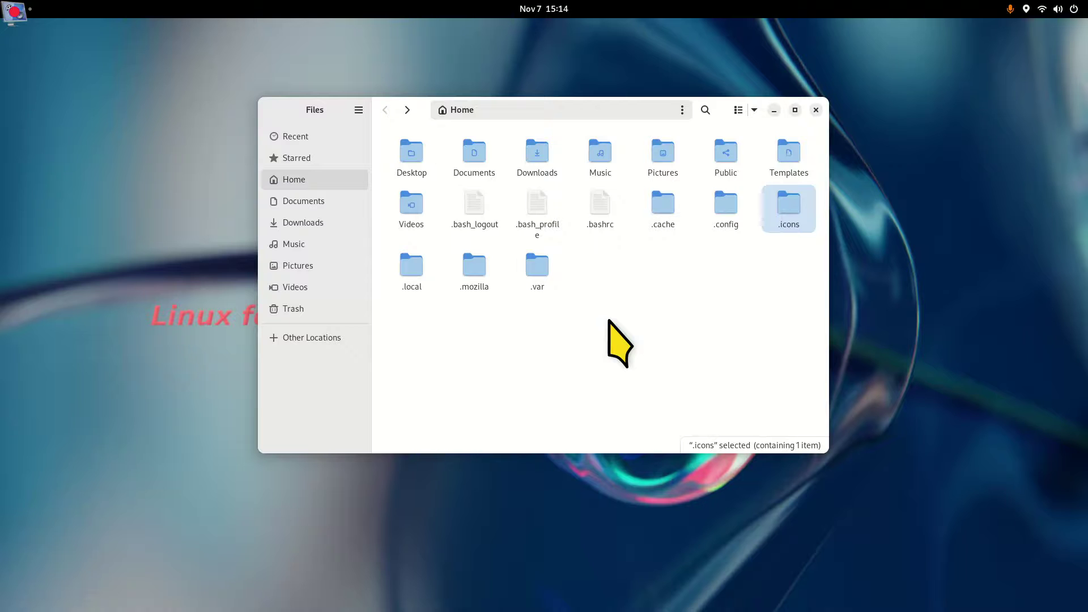
key(ctrl+h)
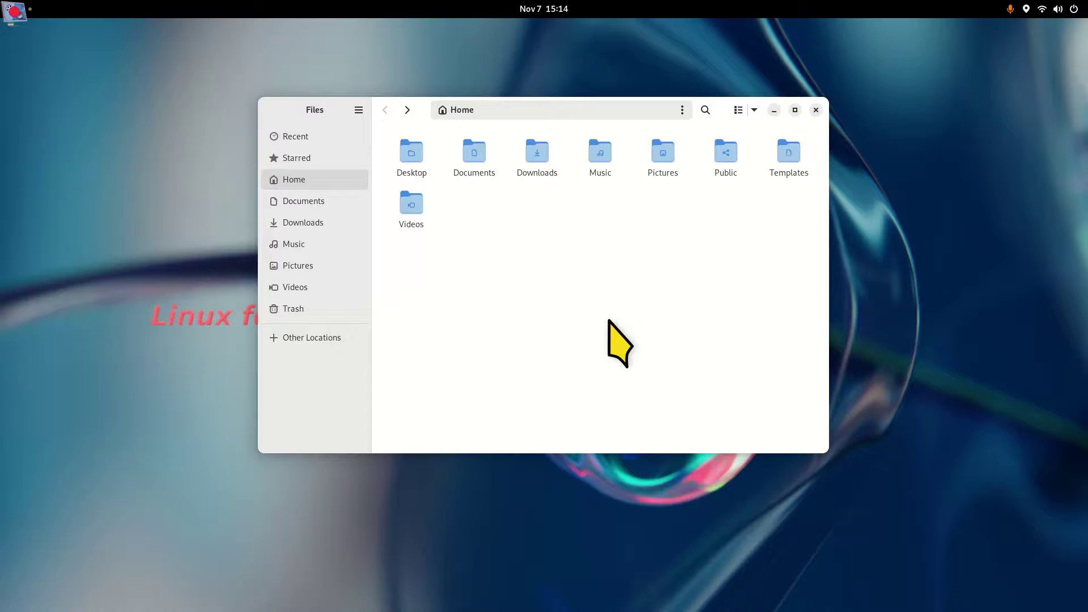
Copy 11951.jpg from the Pictures folder into the Downloads folder.
double_click(662, 151)
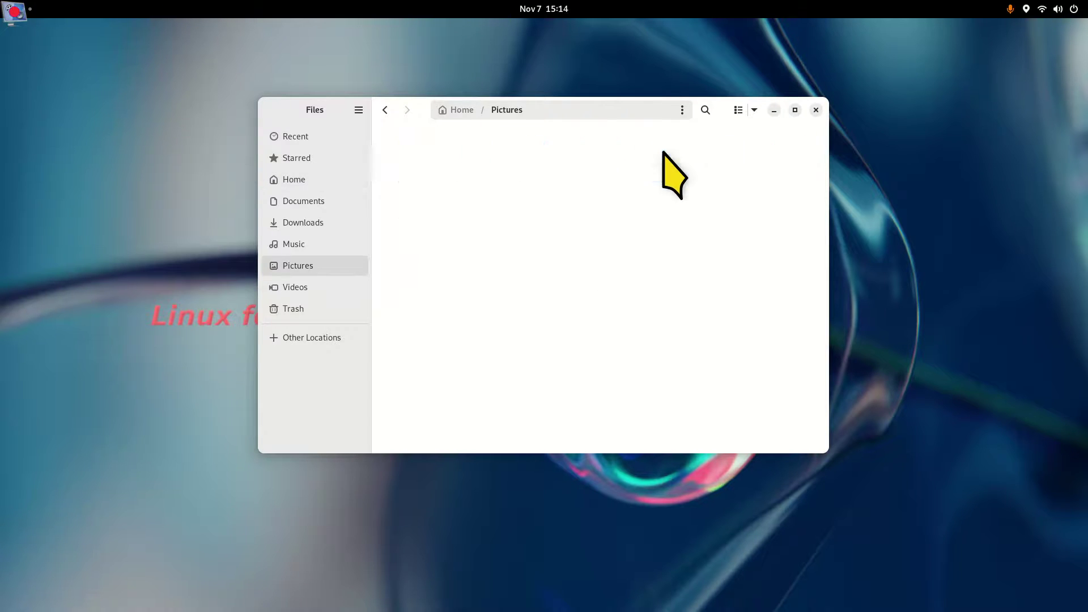
right_click(411, 253)
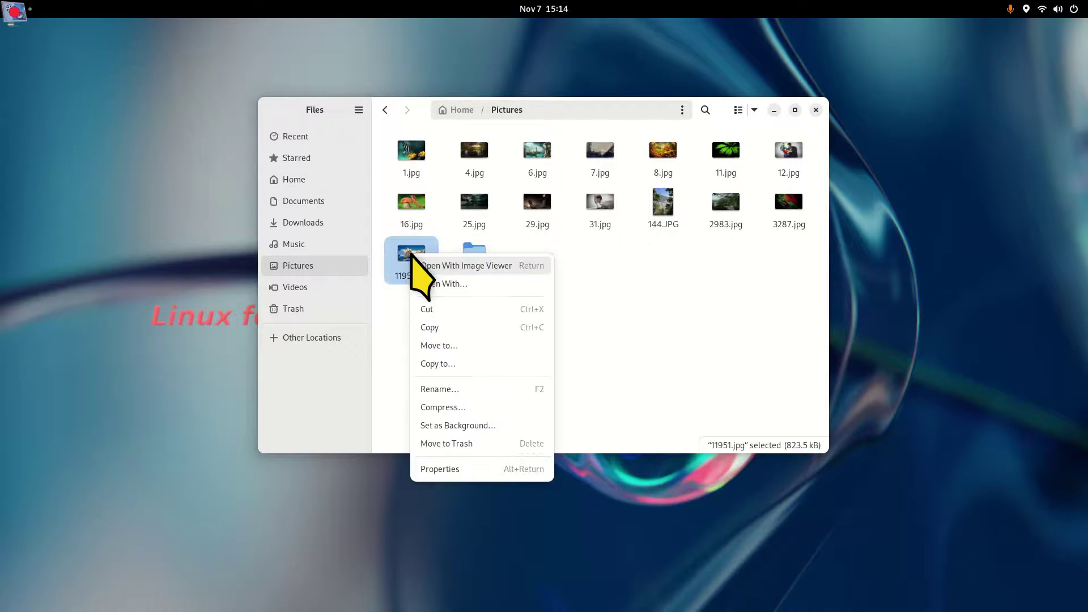
click(536, 329)
click(306, 224)
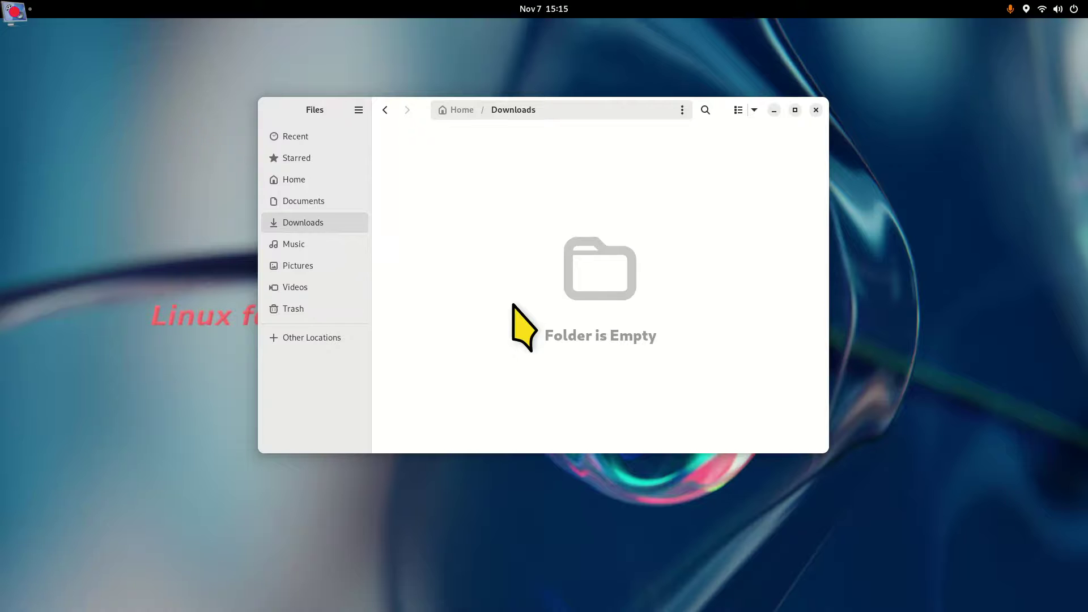
key(ctrl+v)
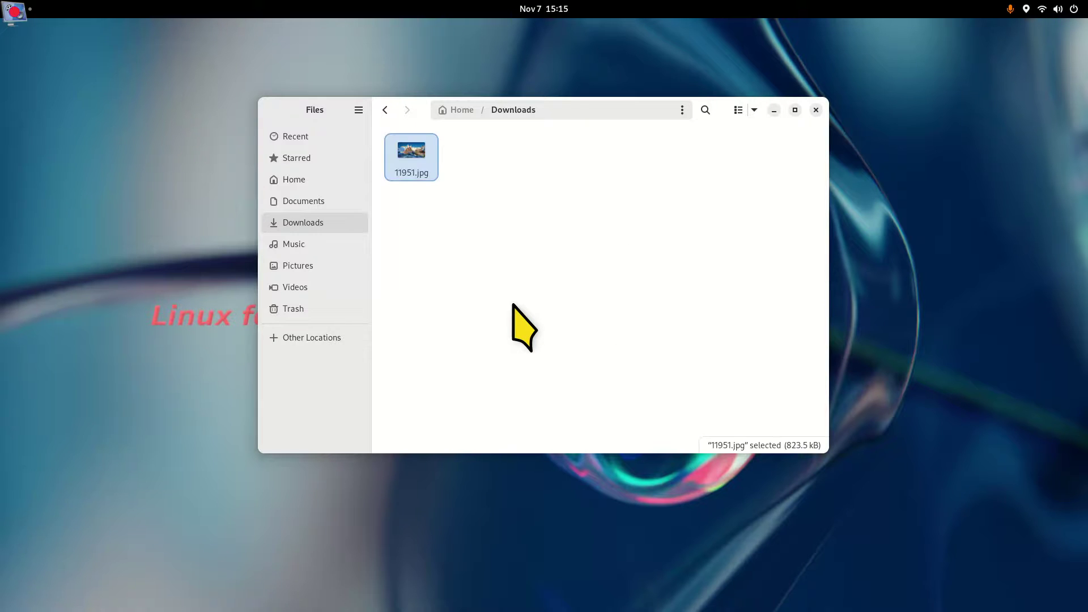
Enlarge and shrink the 11951.jpg thumbnail in Downloads several times, leave it enlarged and close Files.
key(ctrl+plus)
key(ctrl+plus)
key(ctrl+plus)
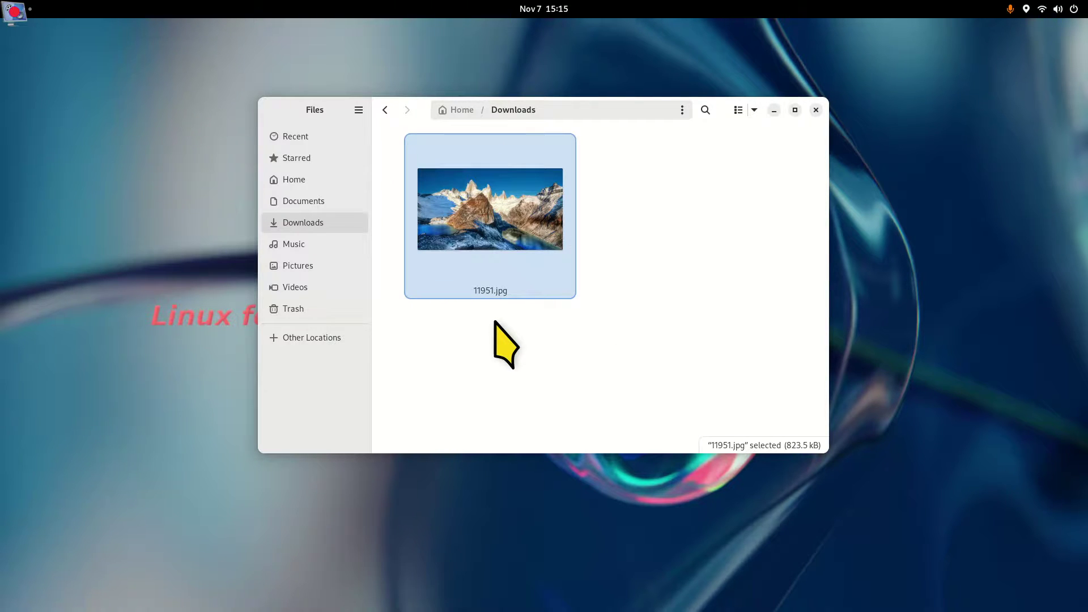
key(ctrl+minus)
key(ctrl+minus)
key(ctrl+minus)
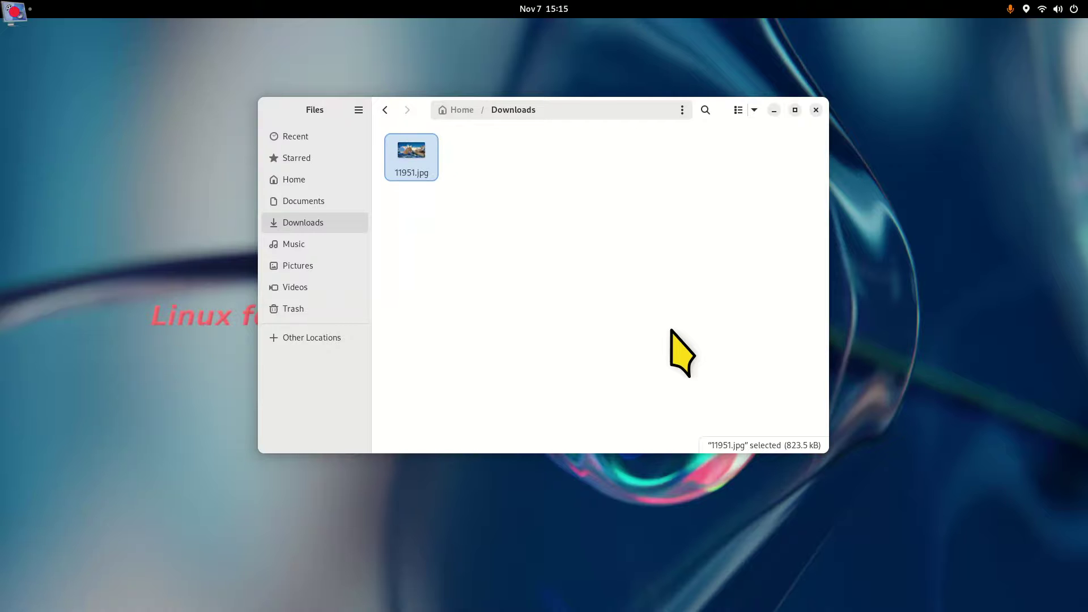
key(ctrl+plus)
key(ctrl+plus)
key(ctrl+plus)
key(ctrl+minus)
key(ctrl+minus)
key(ctrl+minus)
key(ctrl+plus)
key(ctrl+plus)
key(ctrl+plus)
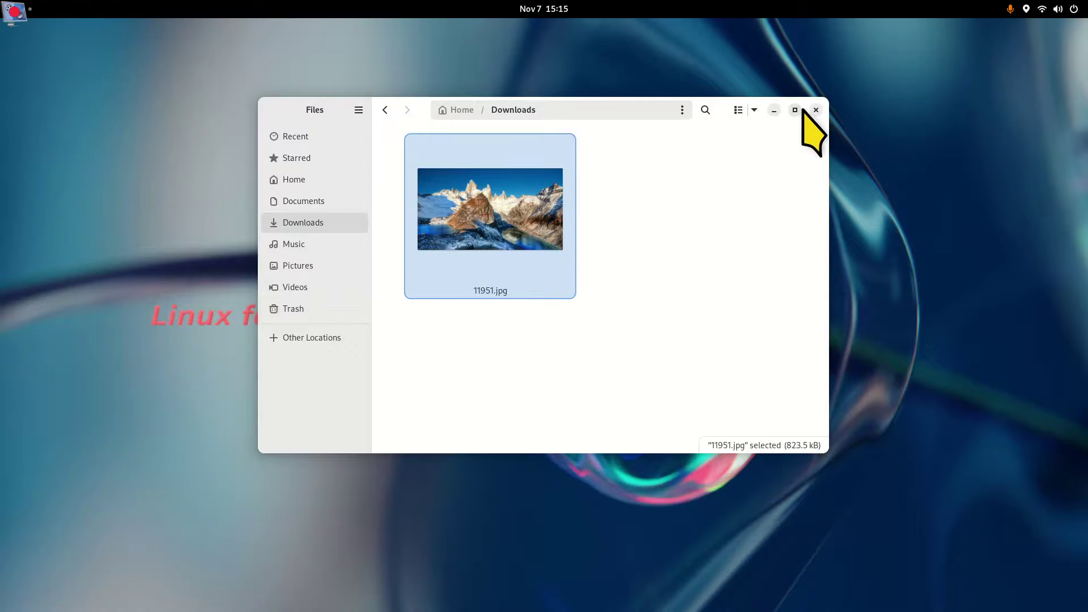
click(816, 110)
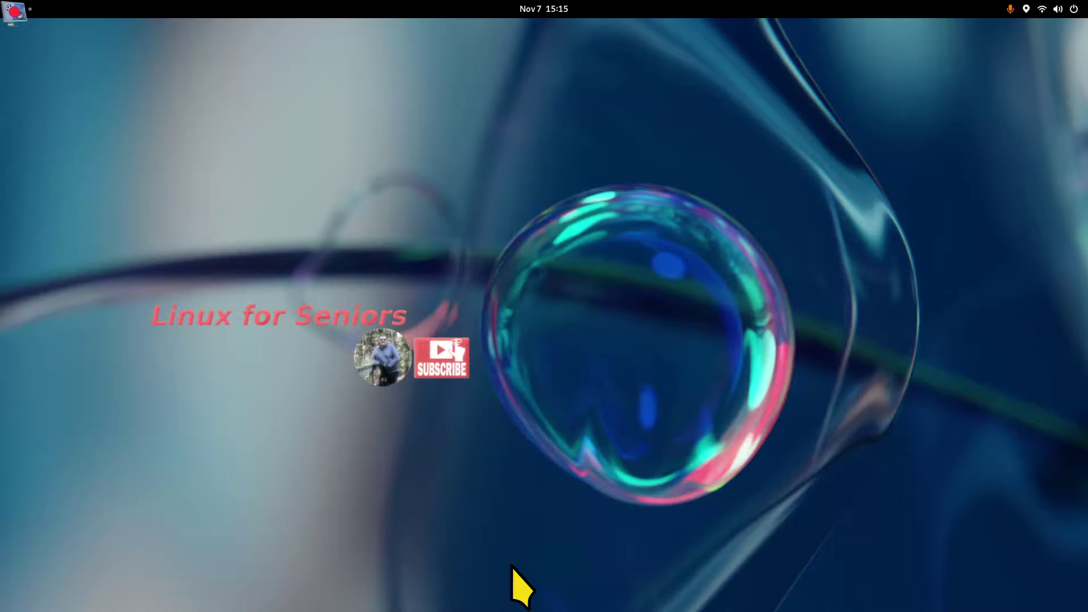
Open Calendar and compare its daily weather forecast with the weather shown in the desktop's date and notifications popup.
key(super)
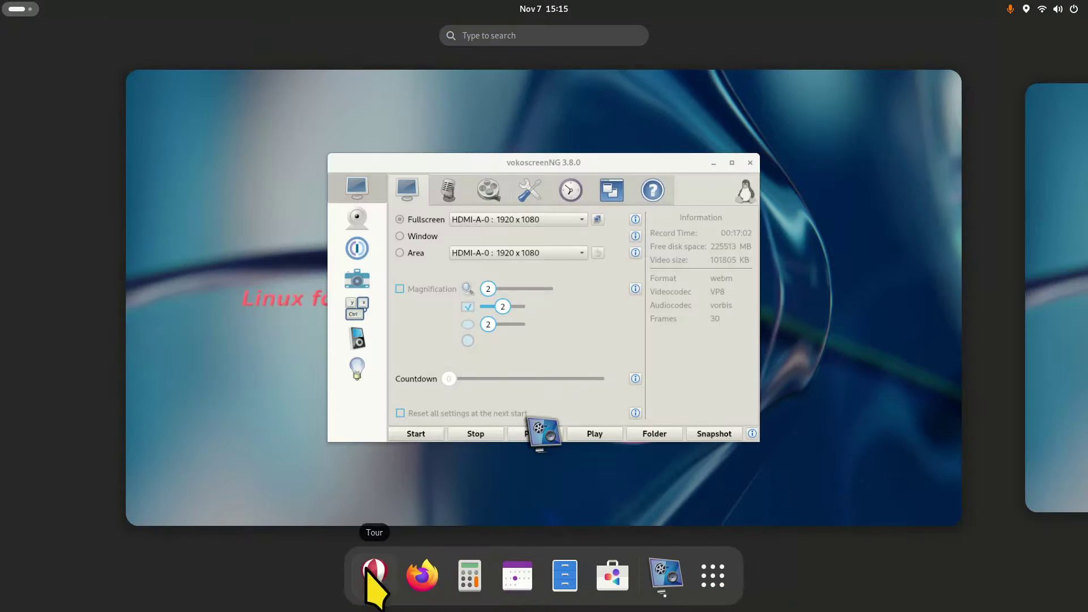
click(514, 583)
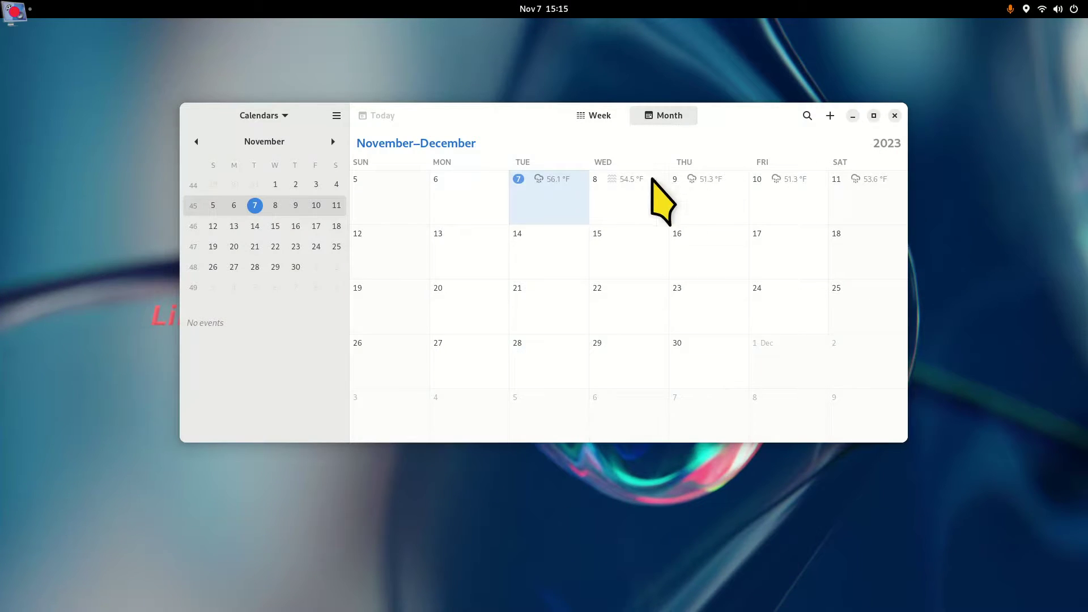
click(565, 9)
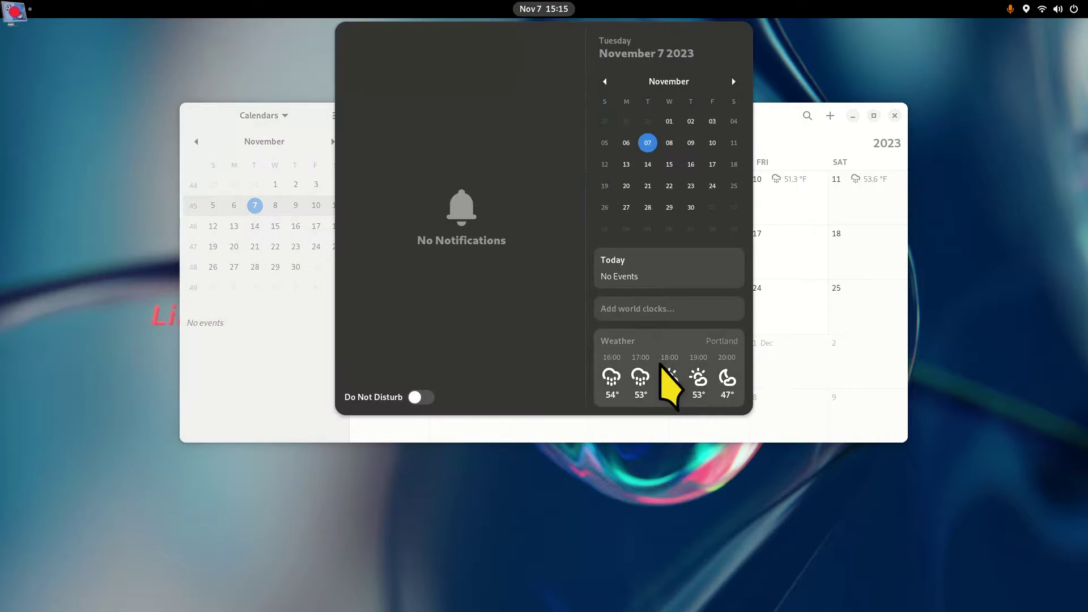
click(831, 145)
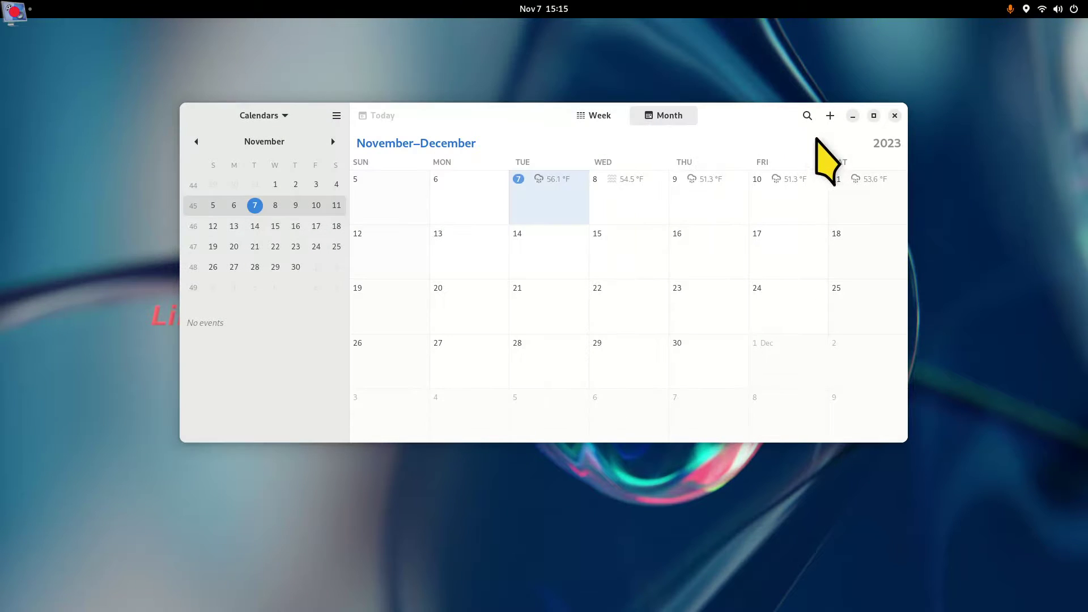
Look at the new event form for Thursday, November 9 without adding anything, check the Calendar's main menu and close Calendar.
click(702, 201)
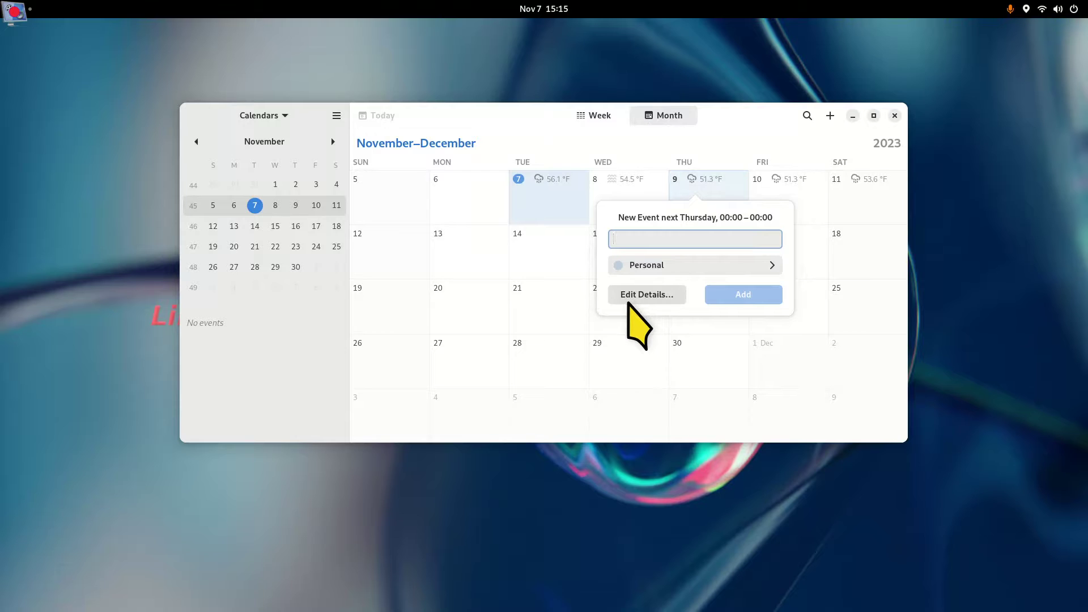
click(512, 116)
click(336, 115)
click(338, 221)
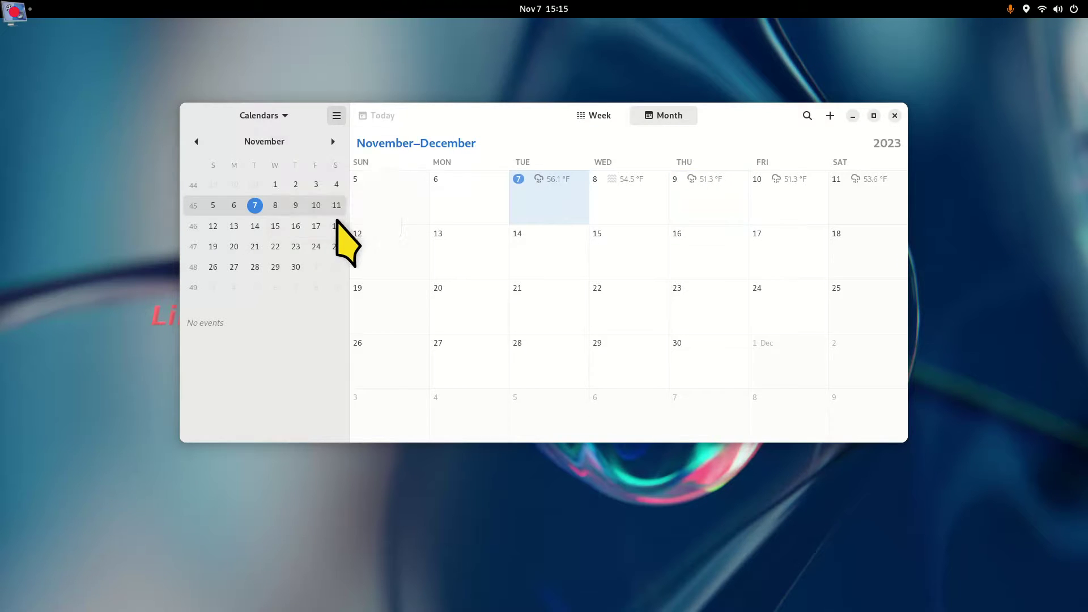
click(632, 104)
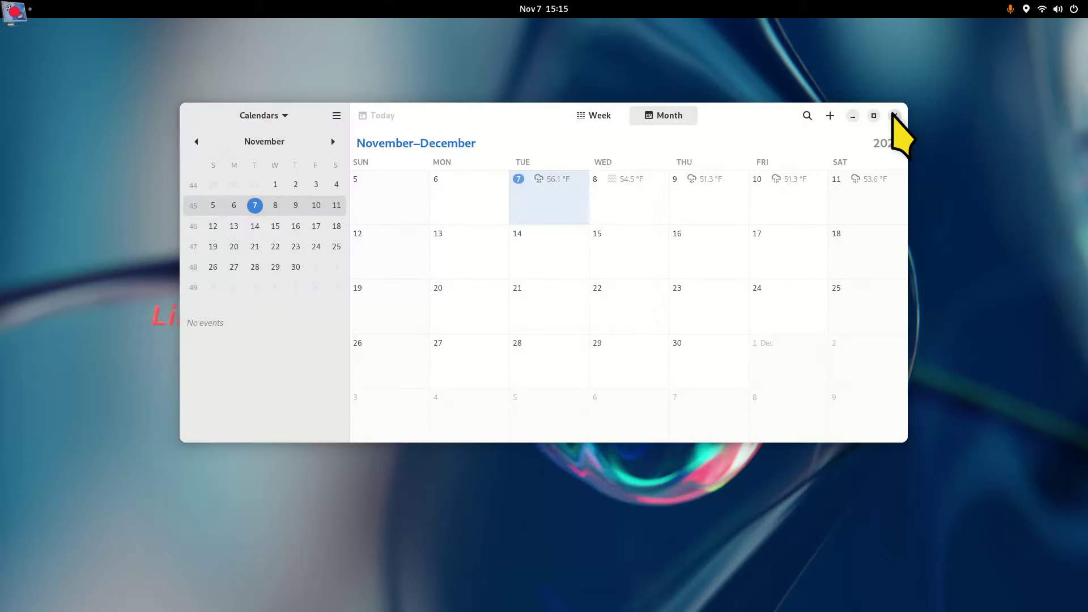
click(895, 115)
Open Settings from the system status area and close it.
click(1040, 8)
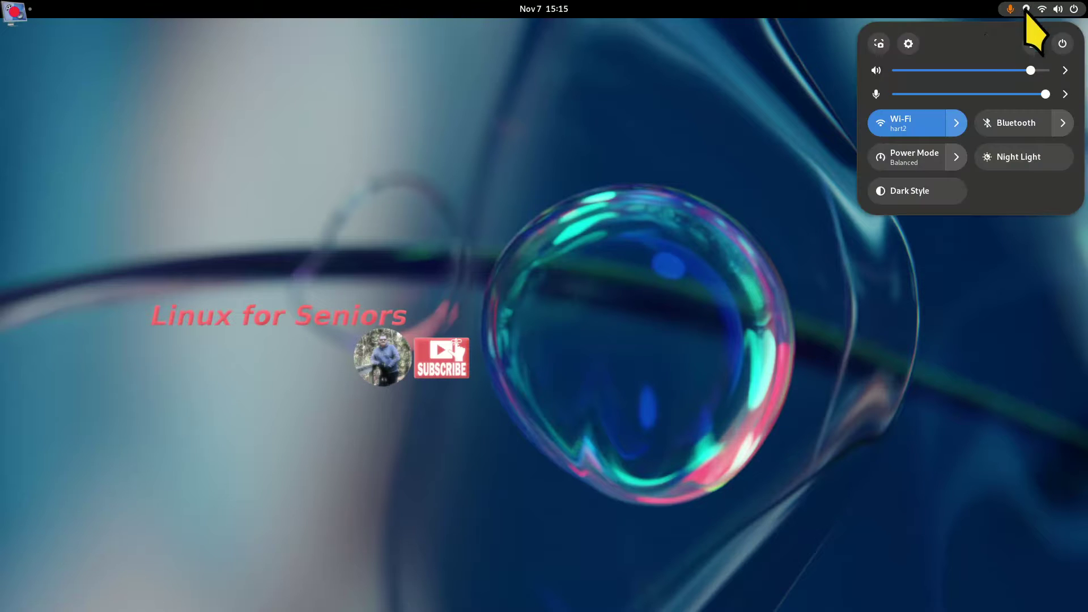
click(906, 44)
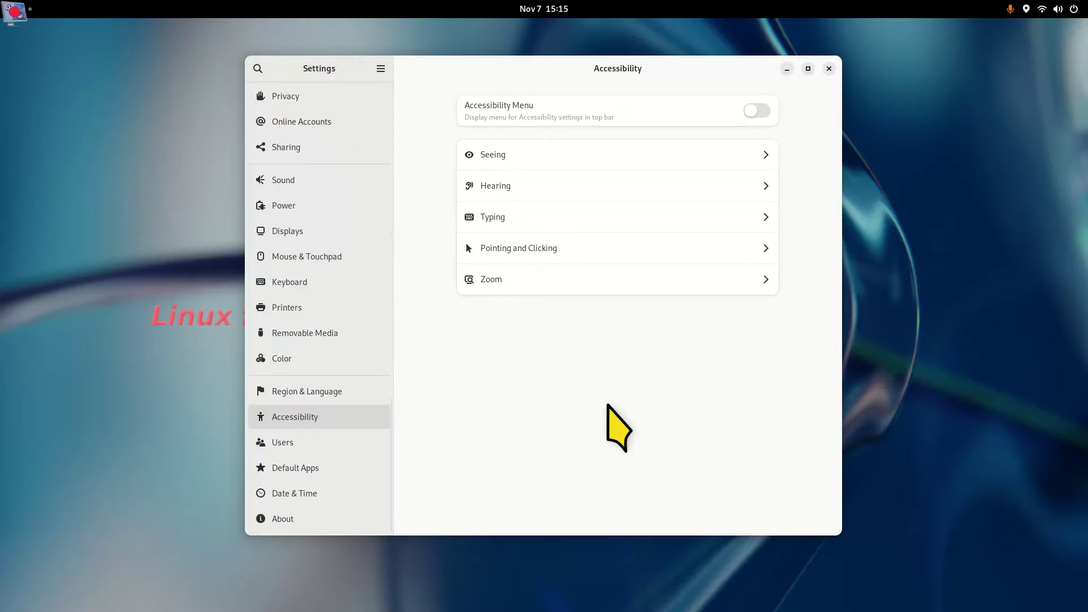
click(829, 68)
Open Settings from the desktop background and go to the Appearance page.
right_click(475, 144)
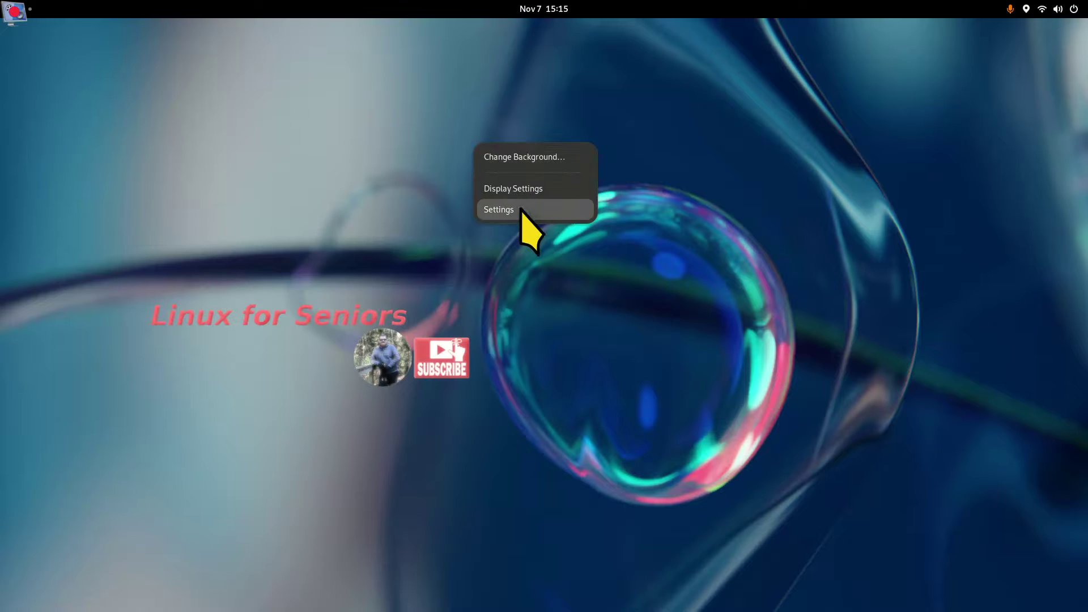
click(519, 209)
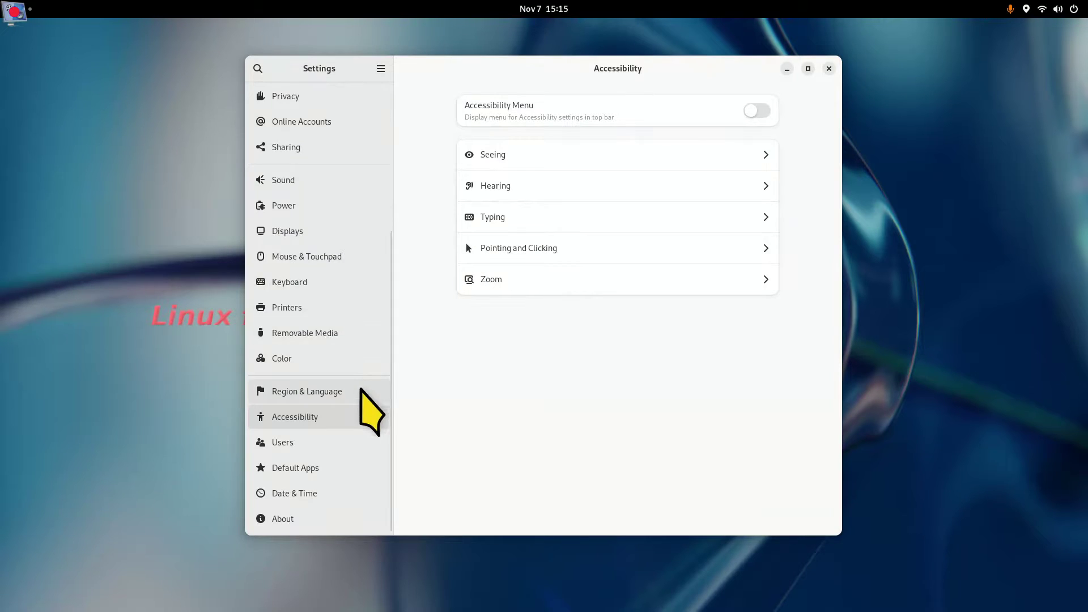
scroll(362, 385, up, 5)
click(317, 181)
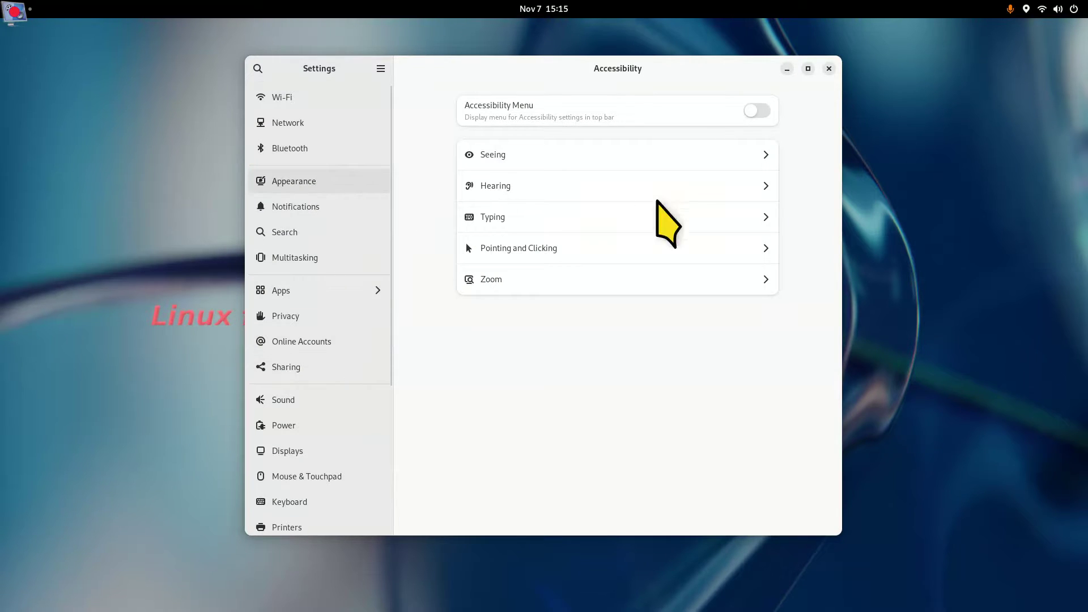
Move the Settings window aside, try the Dark style, switch back to Default and look through the available background pictures.
drag(544, 67, 649, 96)
click(798, 210)
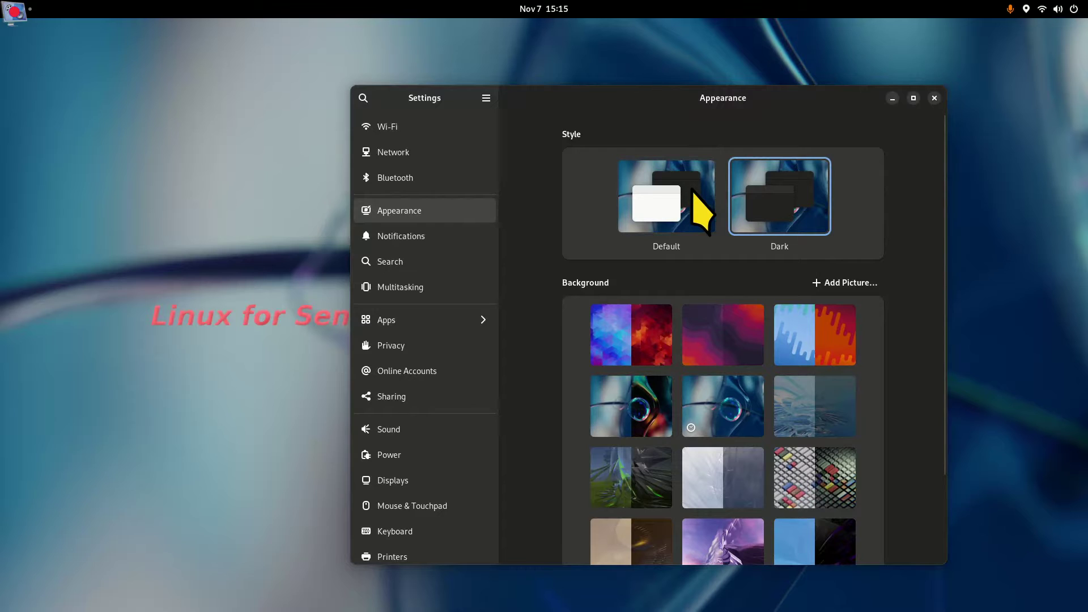
click(694, 208)
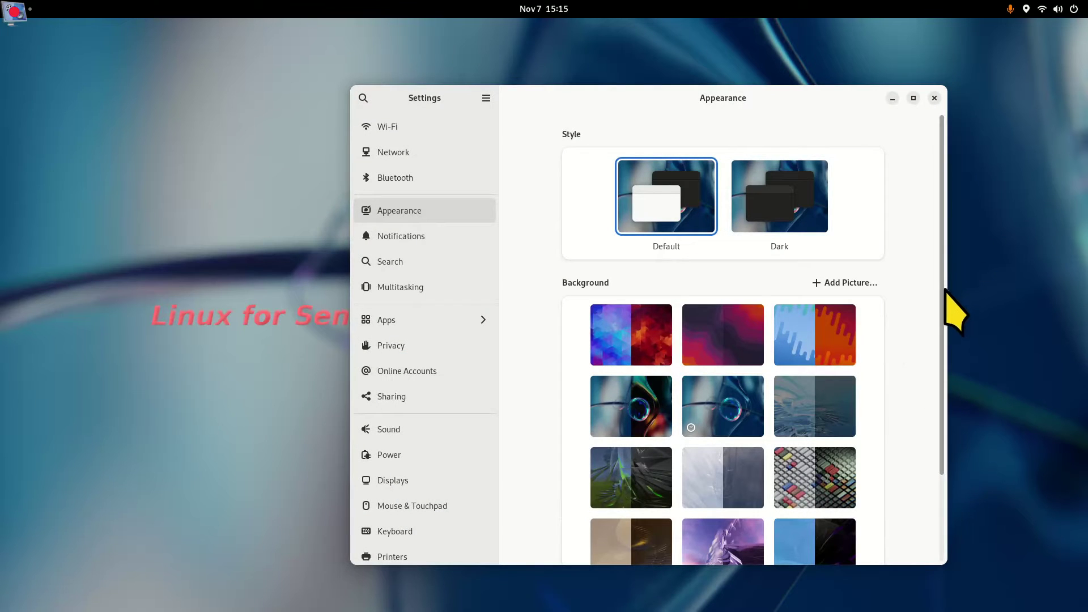
drag(945, 288, 964, 396)
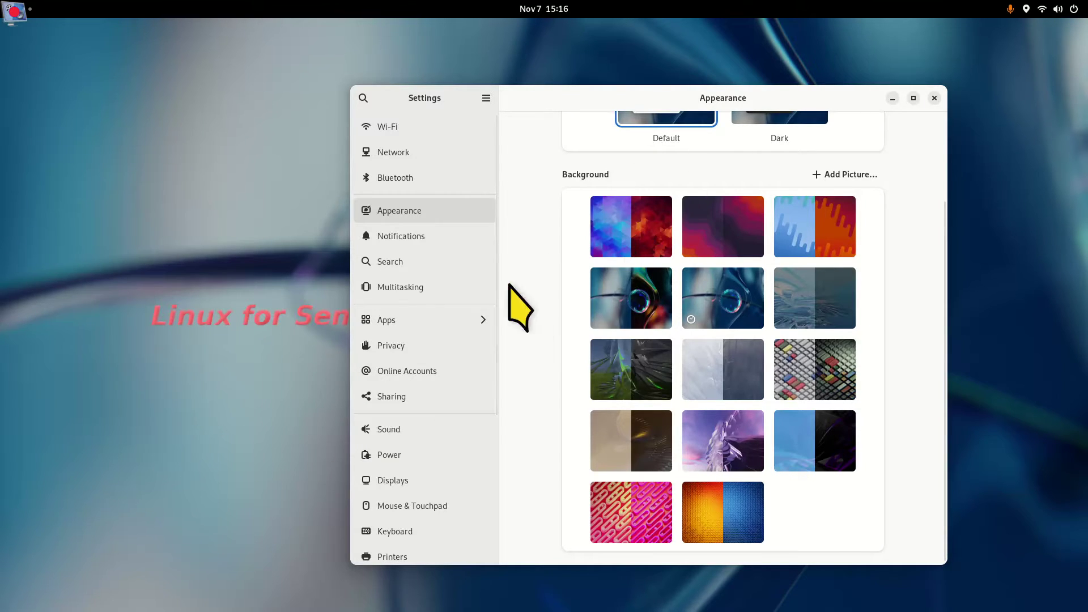
Check the available resolutions on the Displays page without changing them and view the Mouse & Touchpad settings.
drag(490, 249, 497, 408)
click(415, 278)
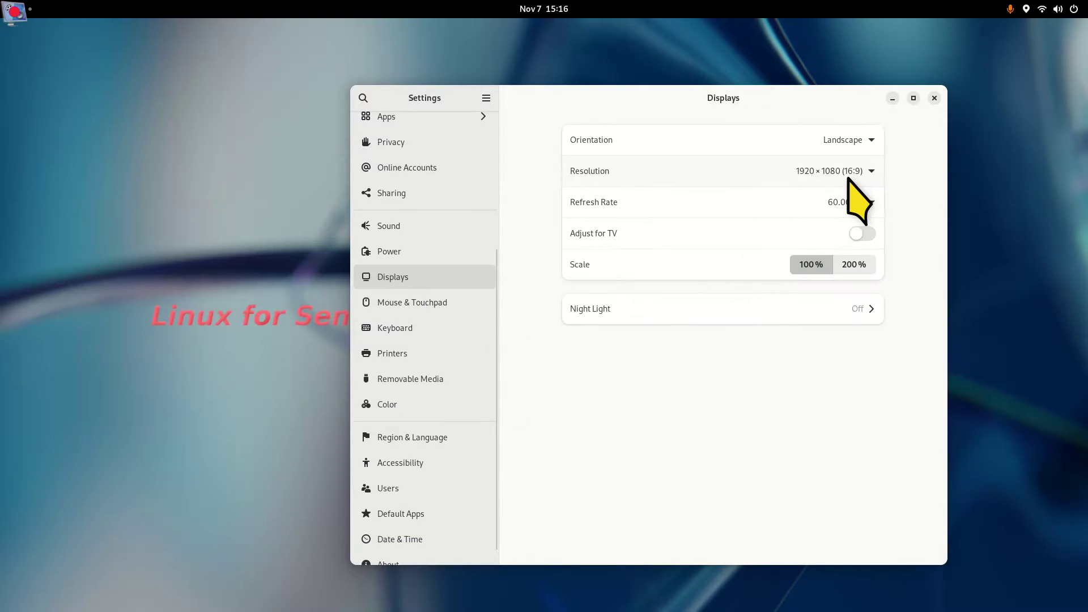
click(869, 173)
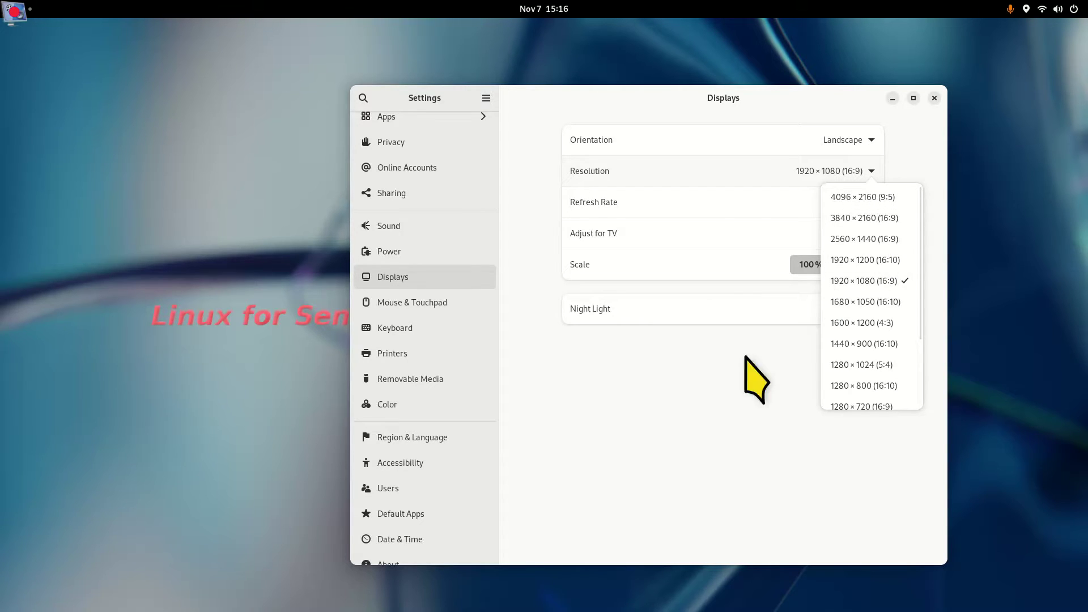
click(693, 383)
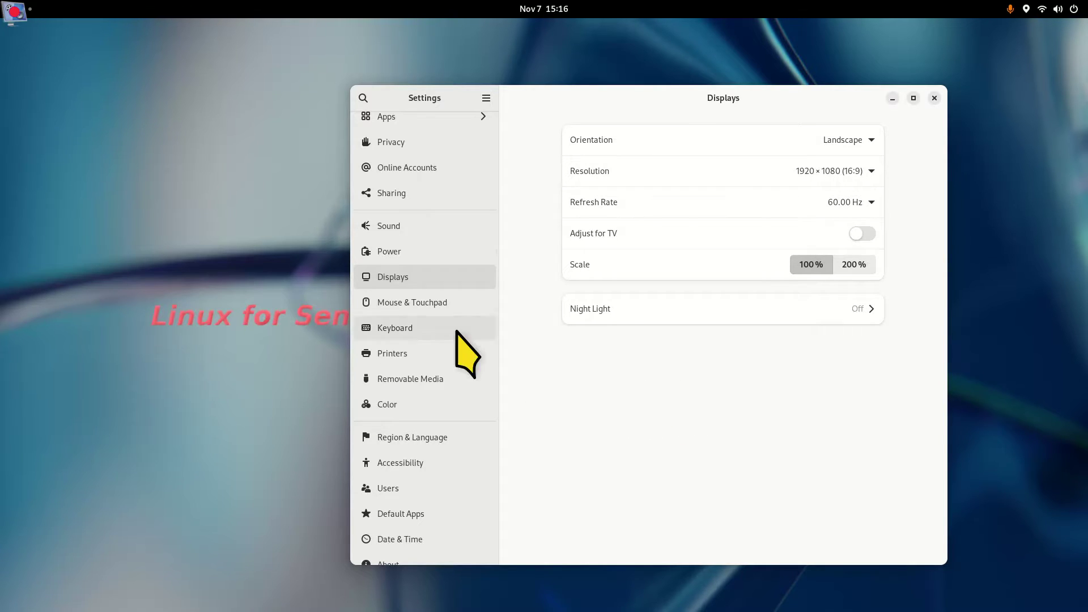
click(420, 305)
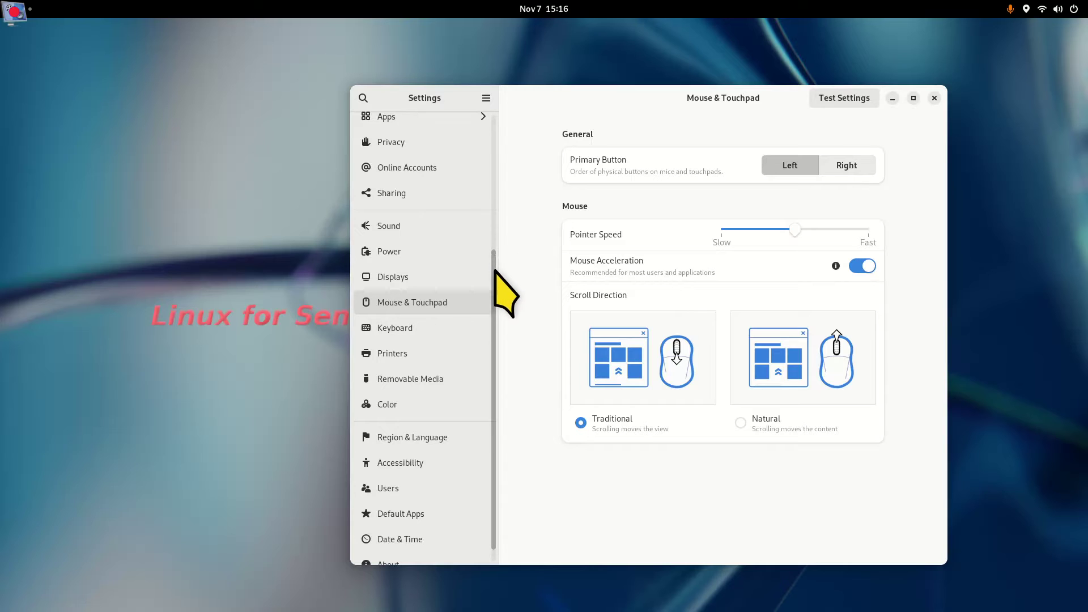
In the Accessibility settings for Seeing, set the cursor size to Default and return it to Largest.
scroll(491, 286, down, 1)
click(411, 449)
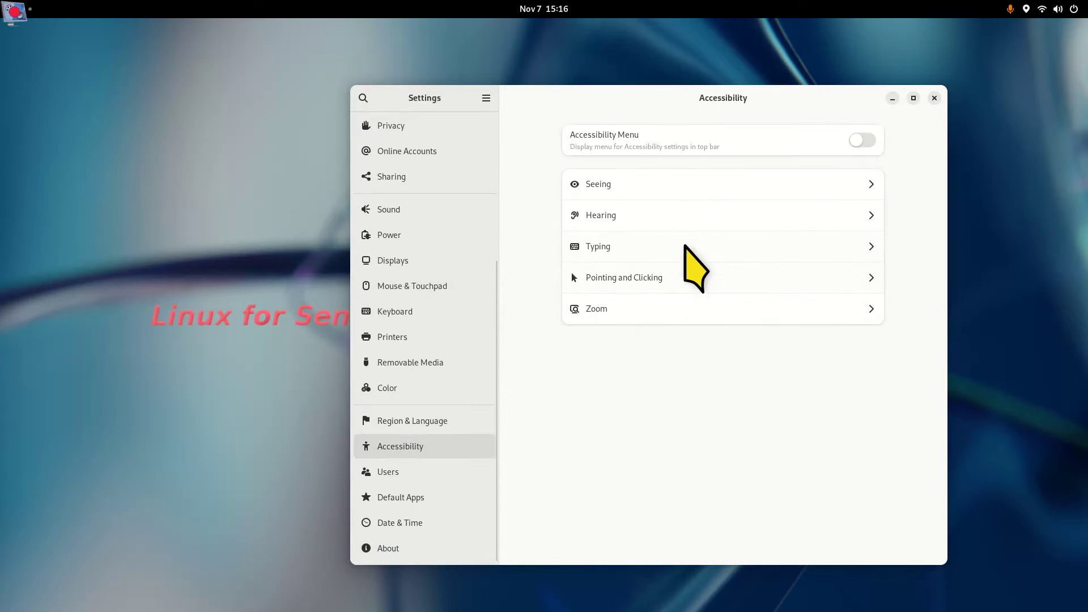
click(638, 189)
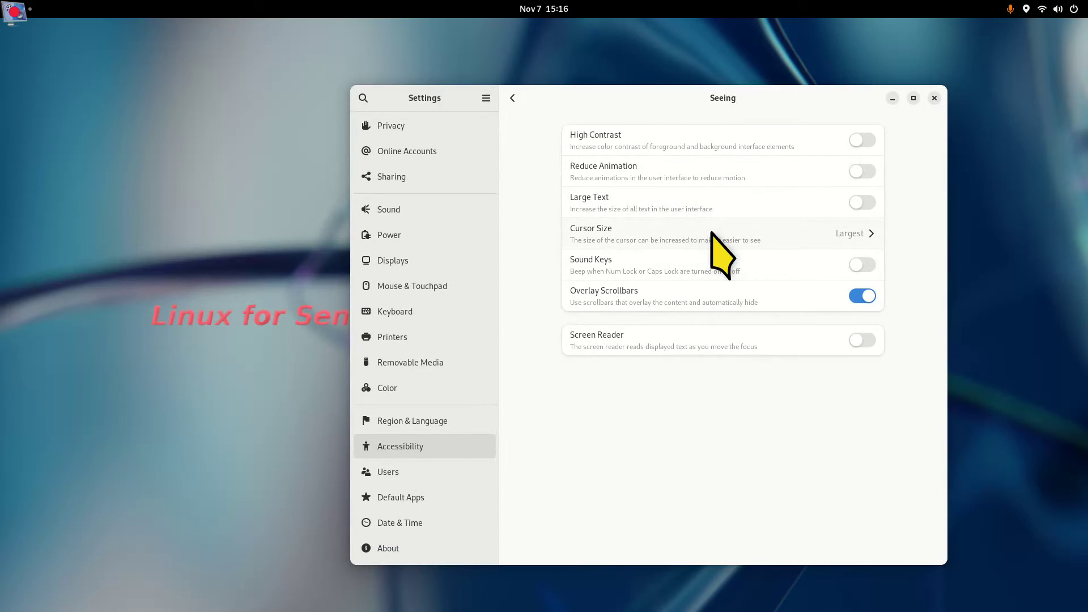
click(711, 235)
click(518, 338)
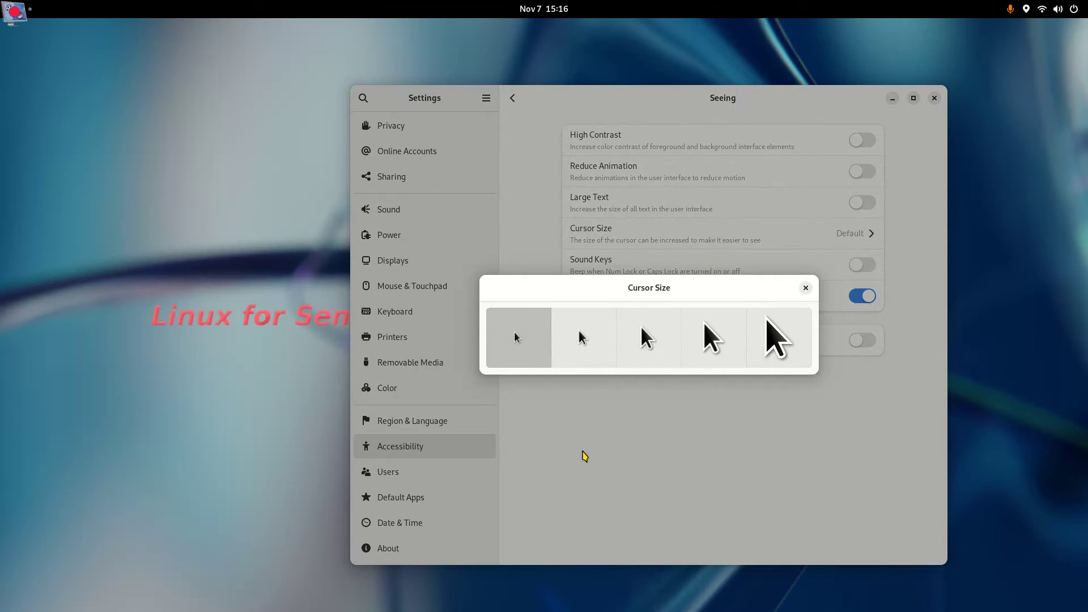
click(781, 334)
click(805, 287)
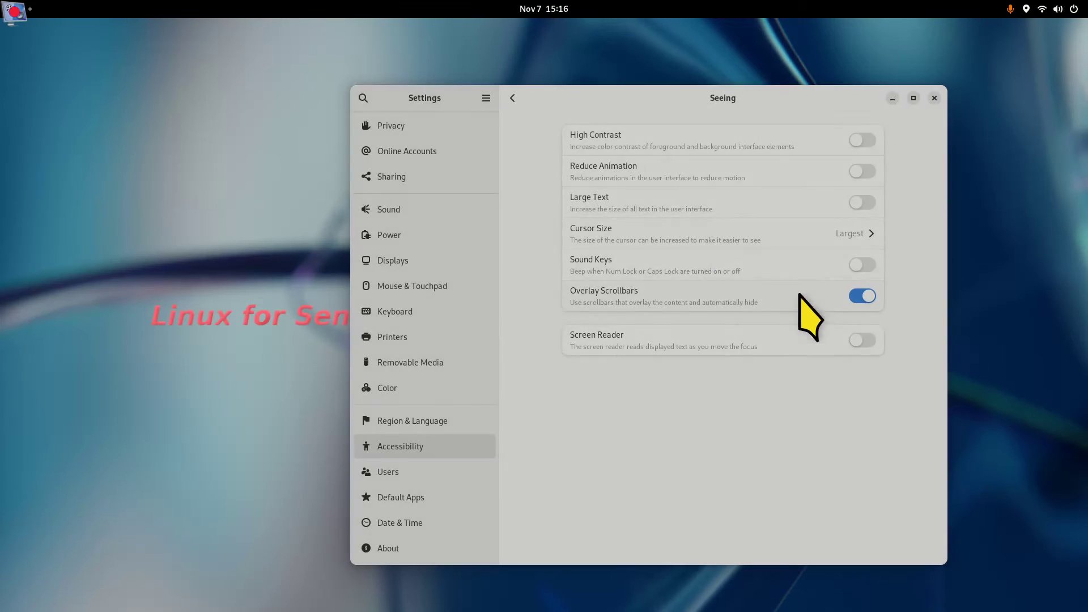
View the Users page and the system information on the About page, and close Settings.
click(482, 471)
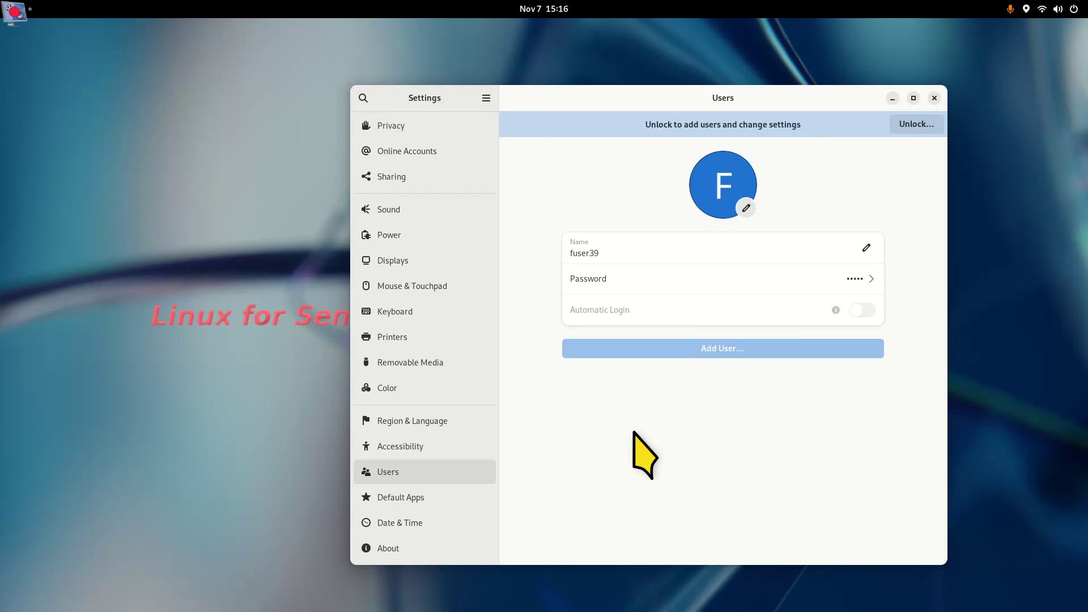
click(426, 547)
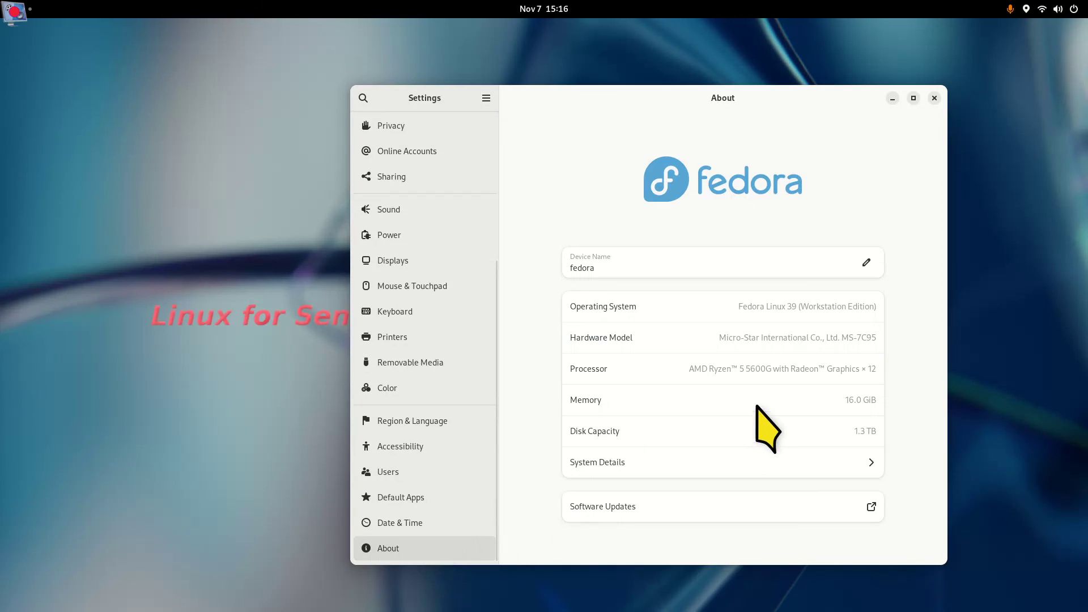
drag(797, 98, 562, 86)
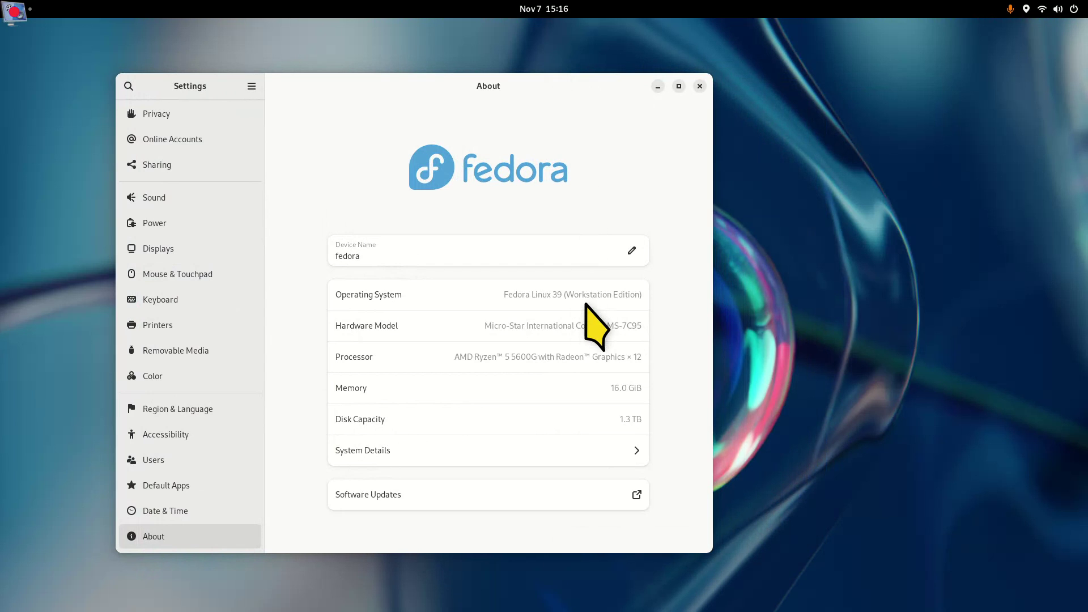
click(700, 86)
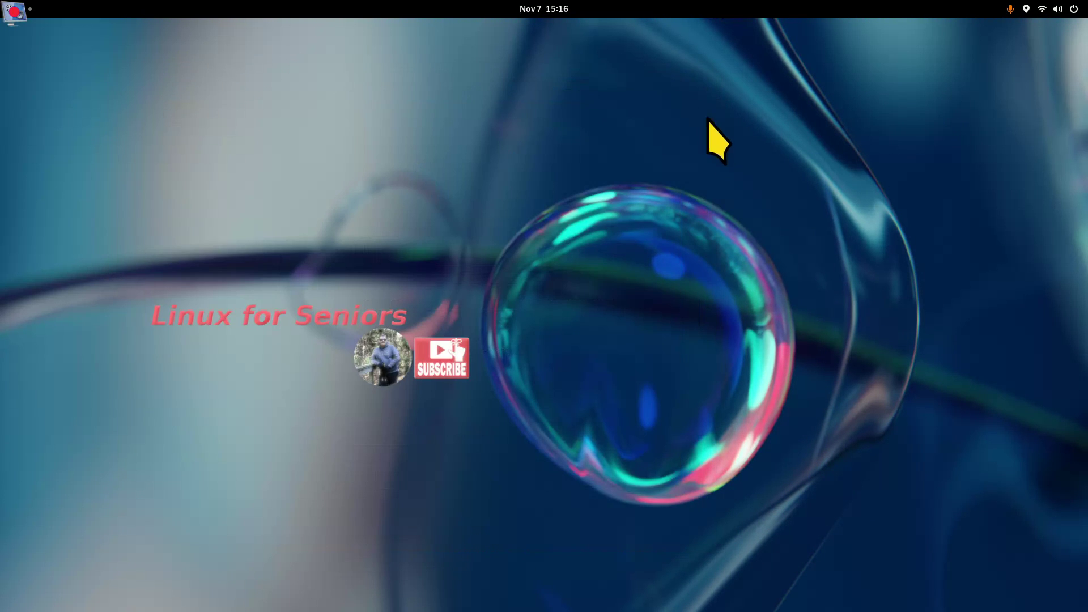